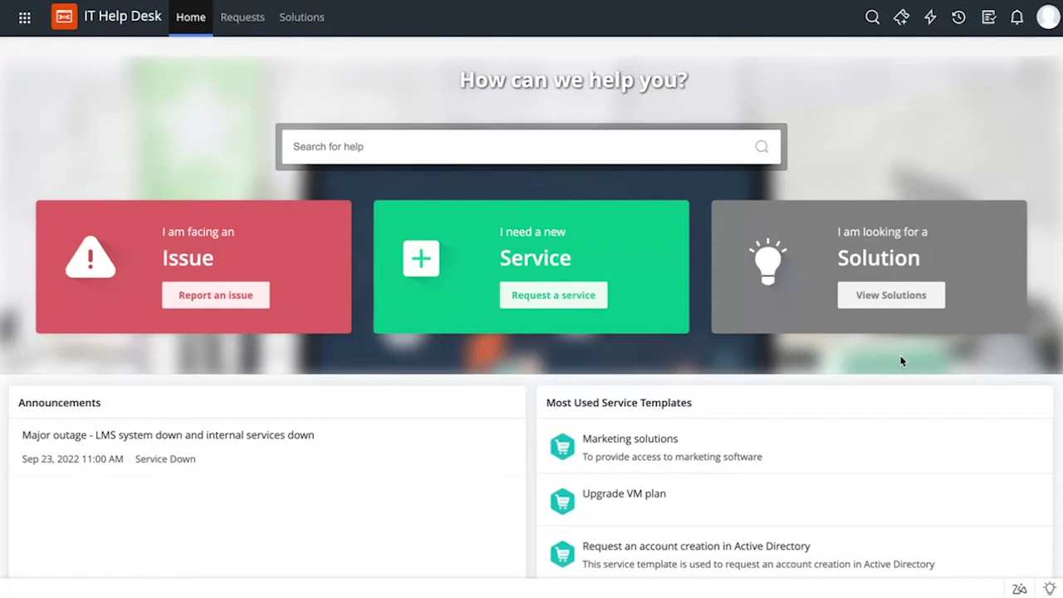
Step: Start a service request from the Marketing solutions template in the Software category and view its available SLAs
left_click(598, 304)
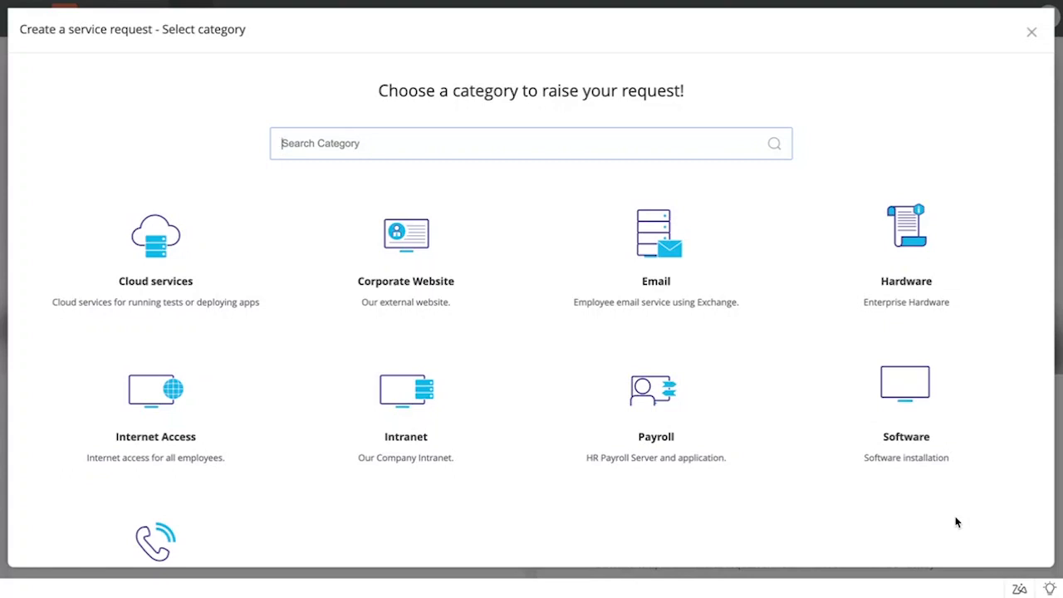
left_click(909, 434)
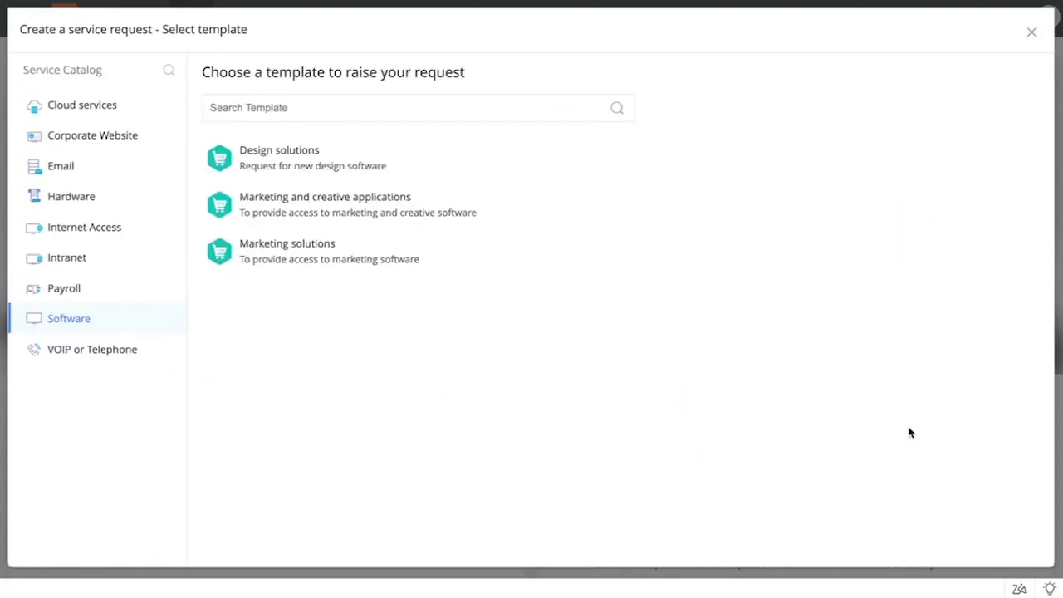
left_click(325, 251)
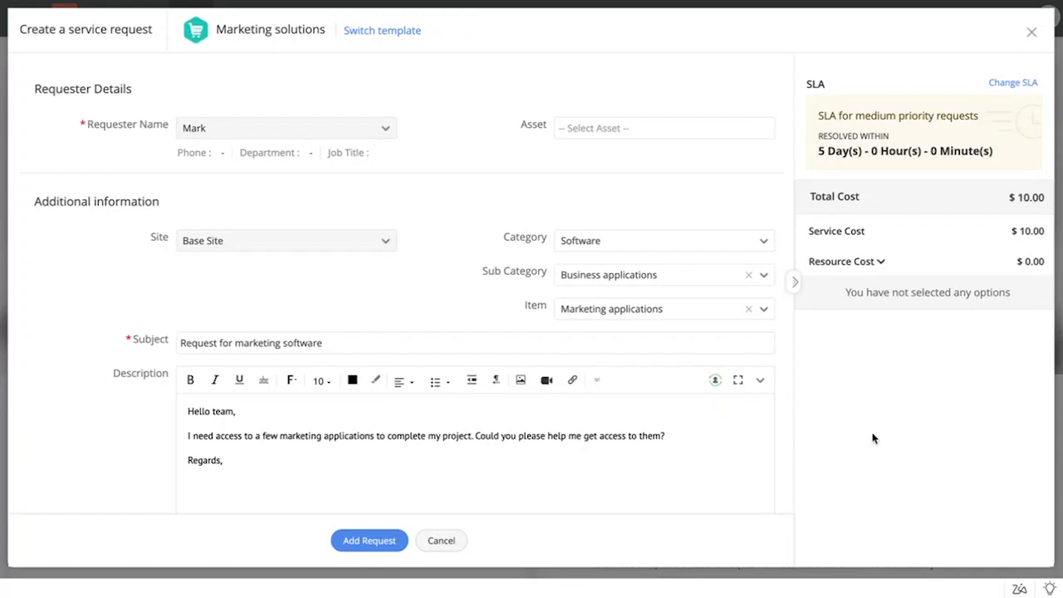
left_click(1013, 84)
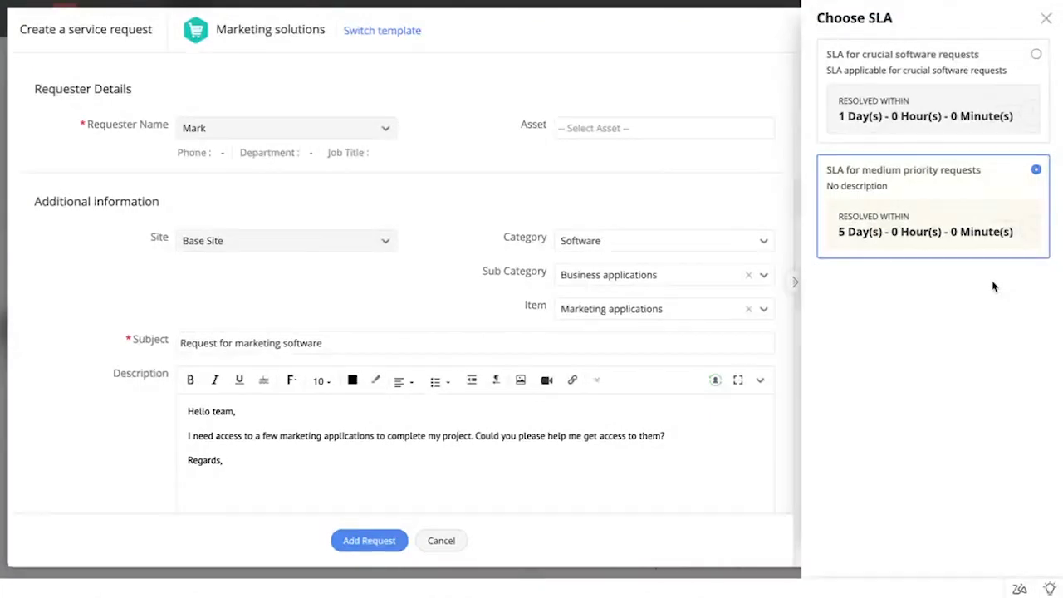
left_click(1048, 19)
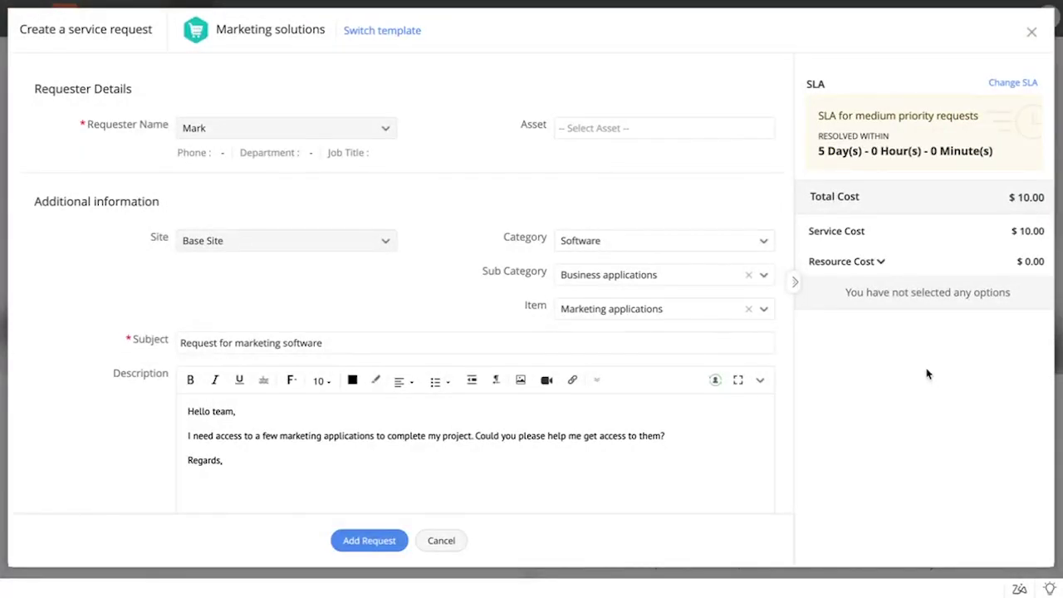
Step: Set the duration of access from Mar 27, 2024 04:40 pm to Mar 28, 2025 04:40 pm
scroll(658, 439, "down", 5)
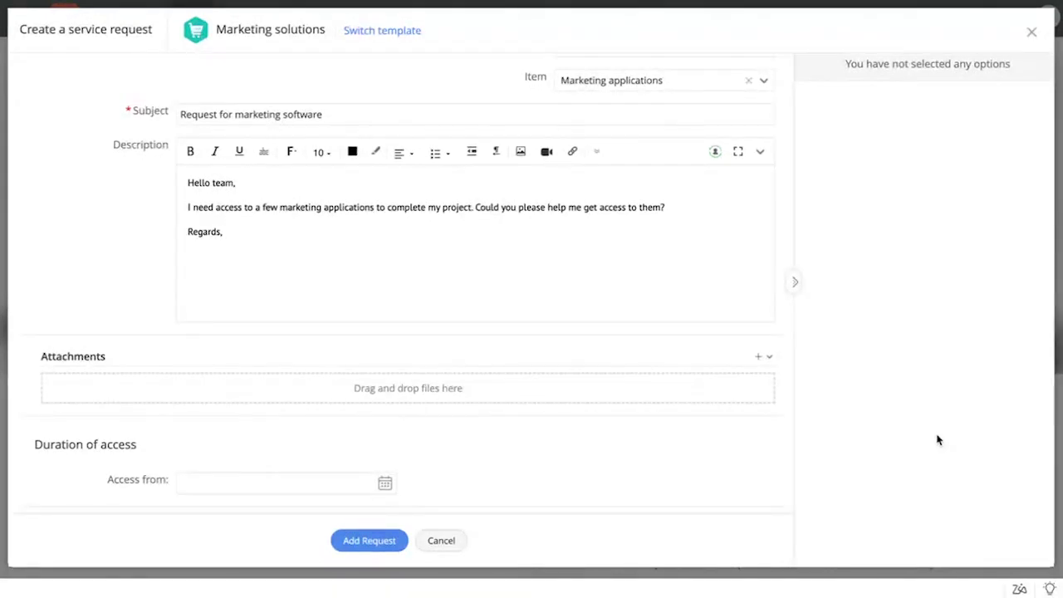
left_click(345, 481)
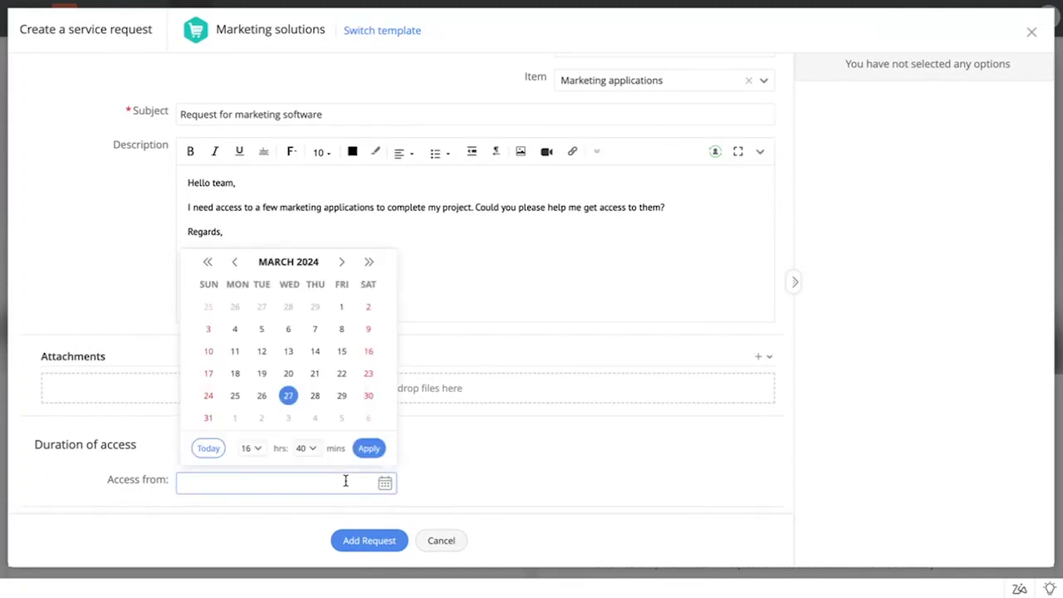
left_click(290, 397)
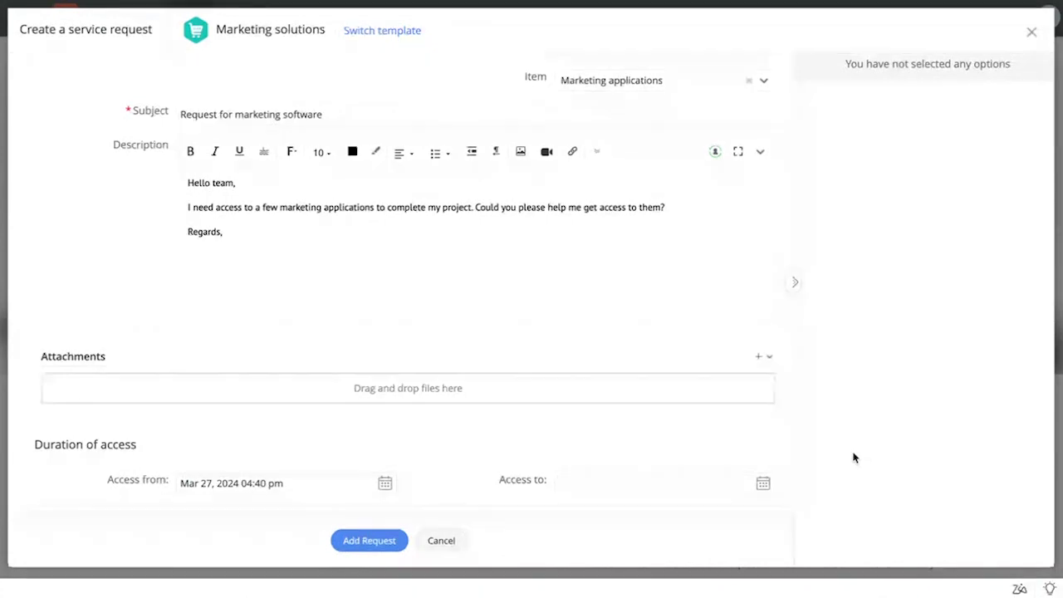
left_click(677, 486)
left_click(747, 264)
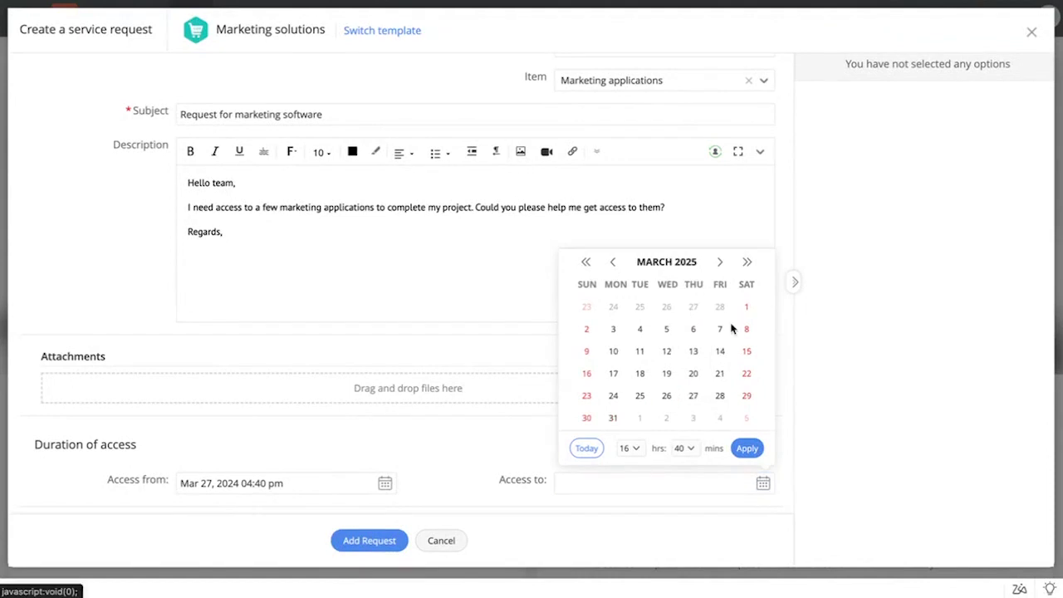
left_click(720, 397)
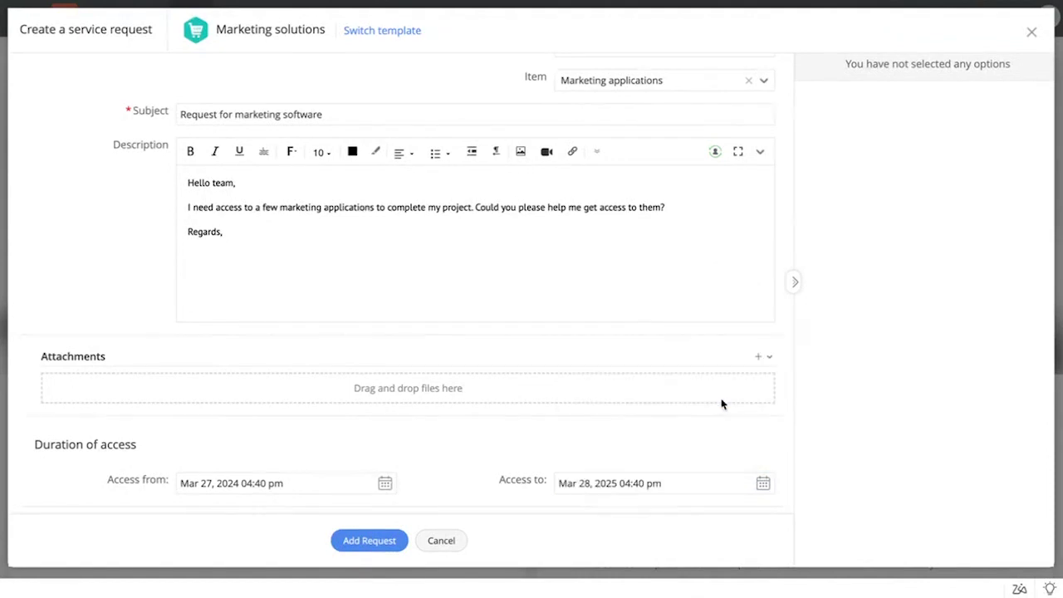
Step: Choose Marketing Analyst as the role in the resource details and view the software offered for it
scroll(812, 456, "down", 2)
scroll(813, 457, "down", 1)
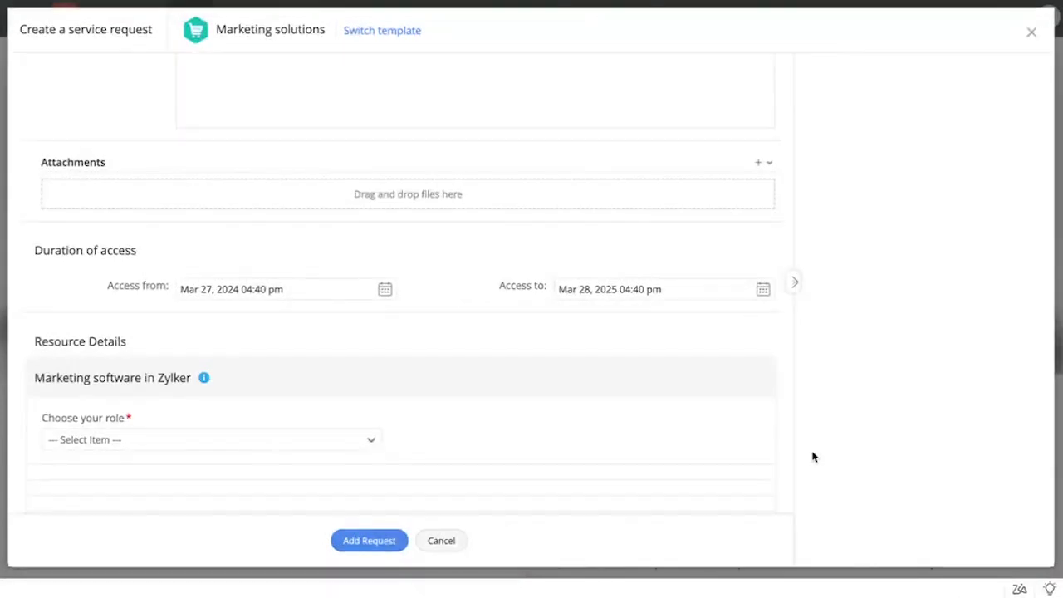
left_click(314, 448)
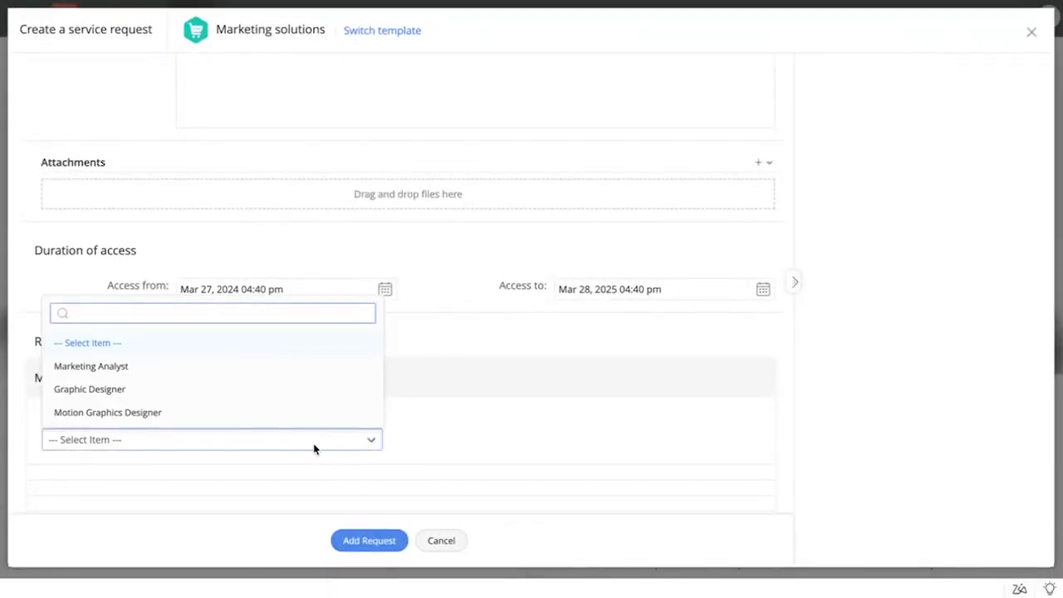
left_click(205, 368)
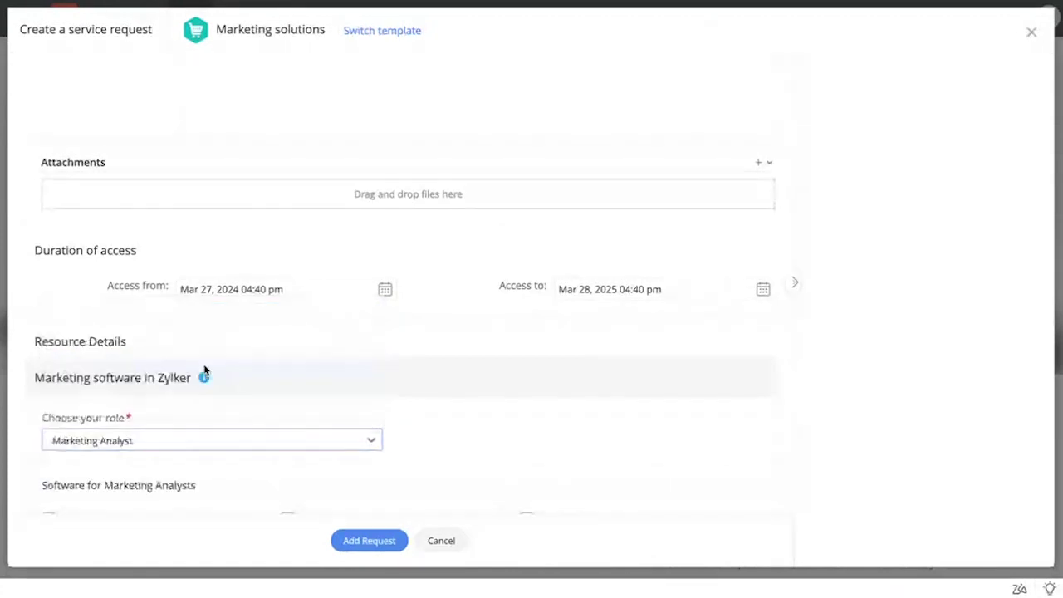
scroll(399, 465, "down", 3)
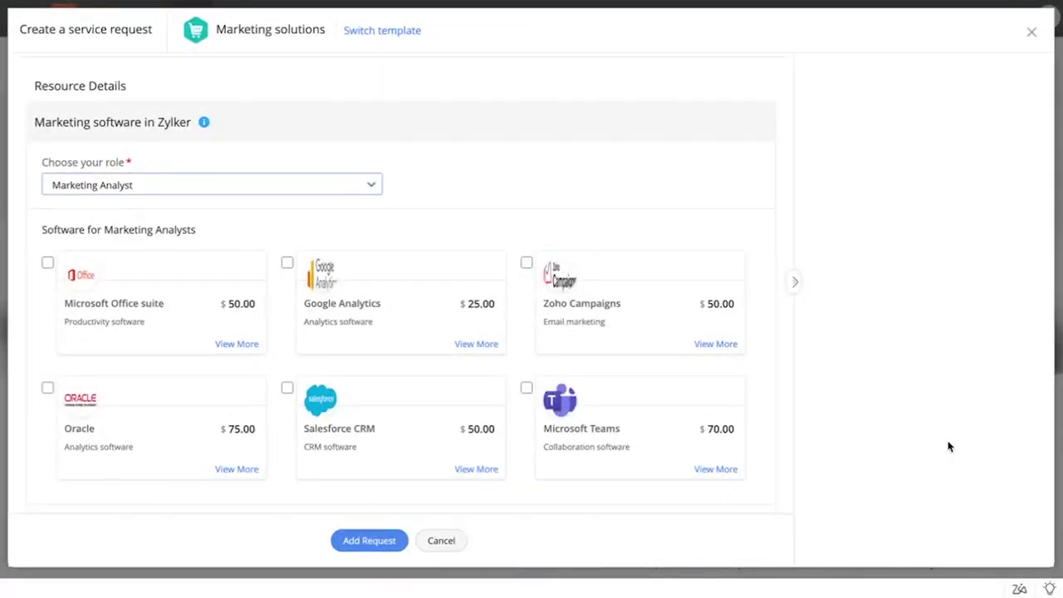
Step: Switch the role to Graphic Designer and to Motion Graphics Designer to compare the software offered for each
left_click(324, 187)
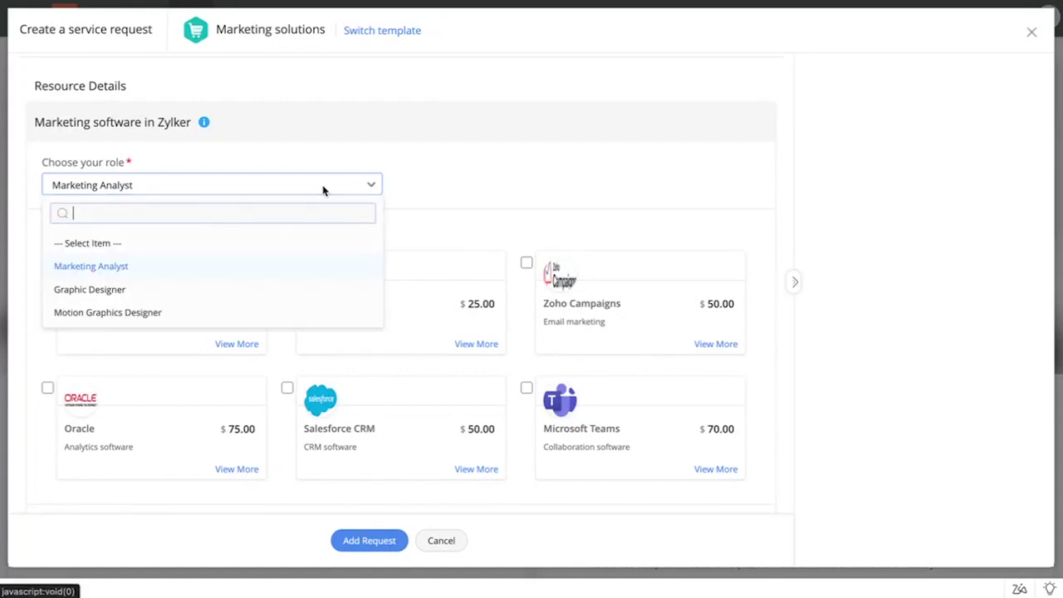
left_click(204, 290)
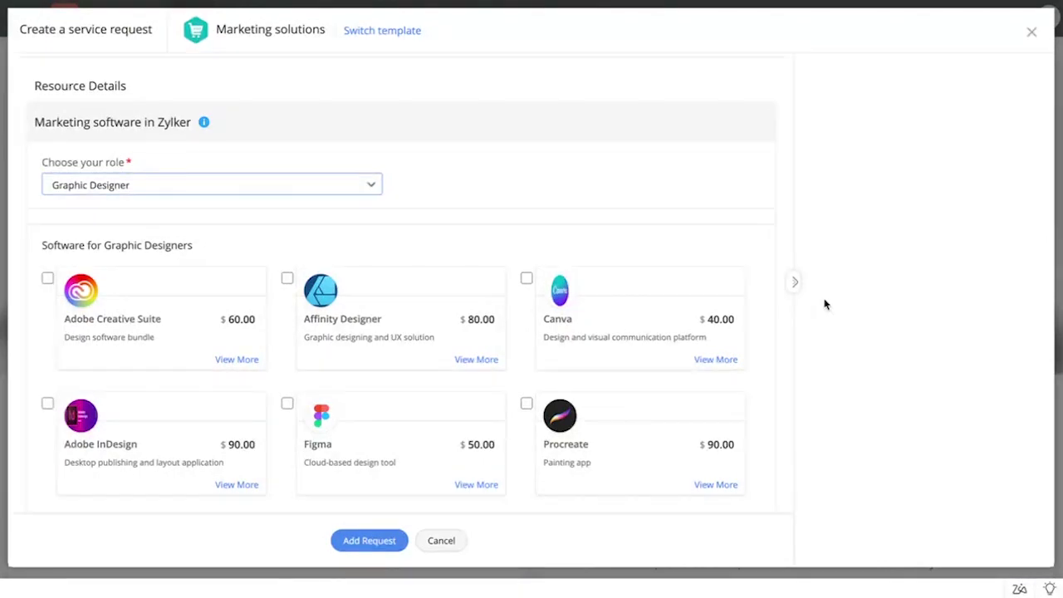
left_click(331, 195)
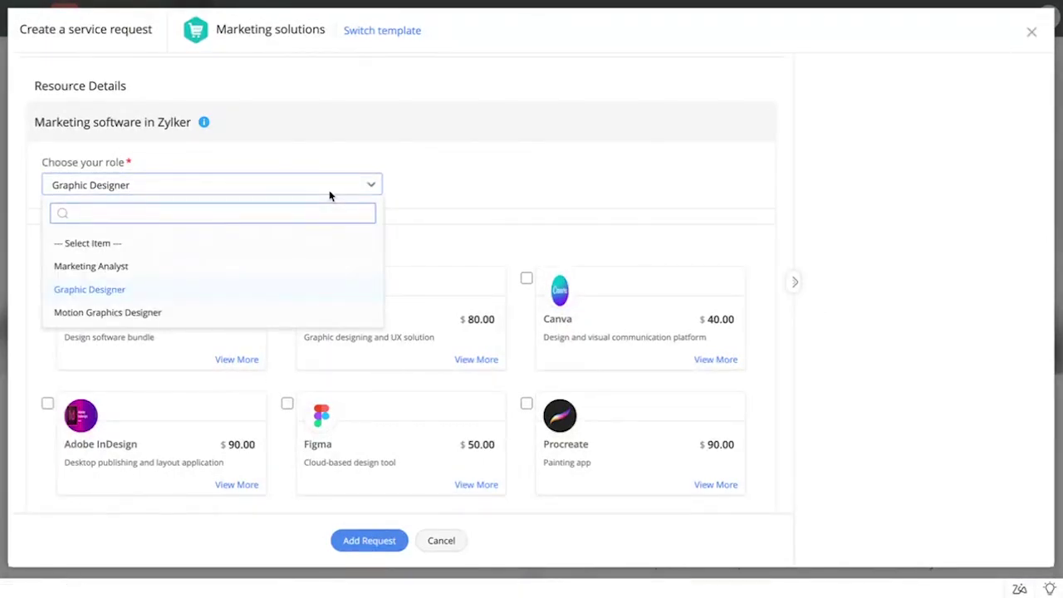
left_click(254, 312)
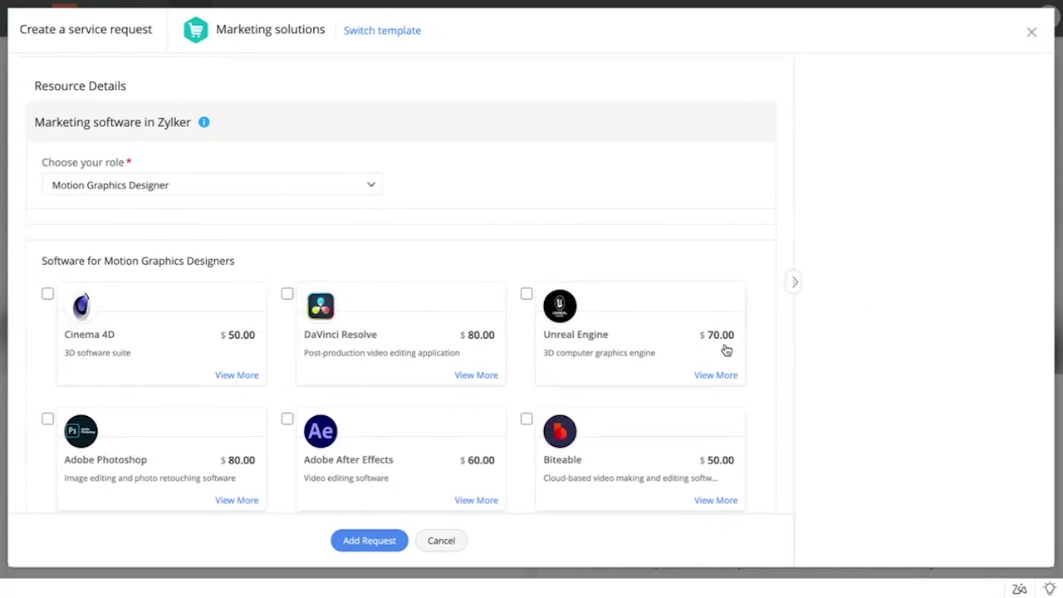
Step: Set the role to Marketing Analyst, select Microsoft Office suite and Google Analytics, and check the cost summary
left_click(352, 191)
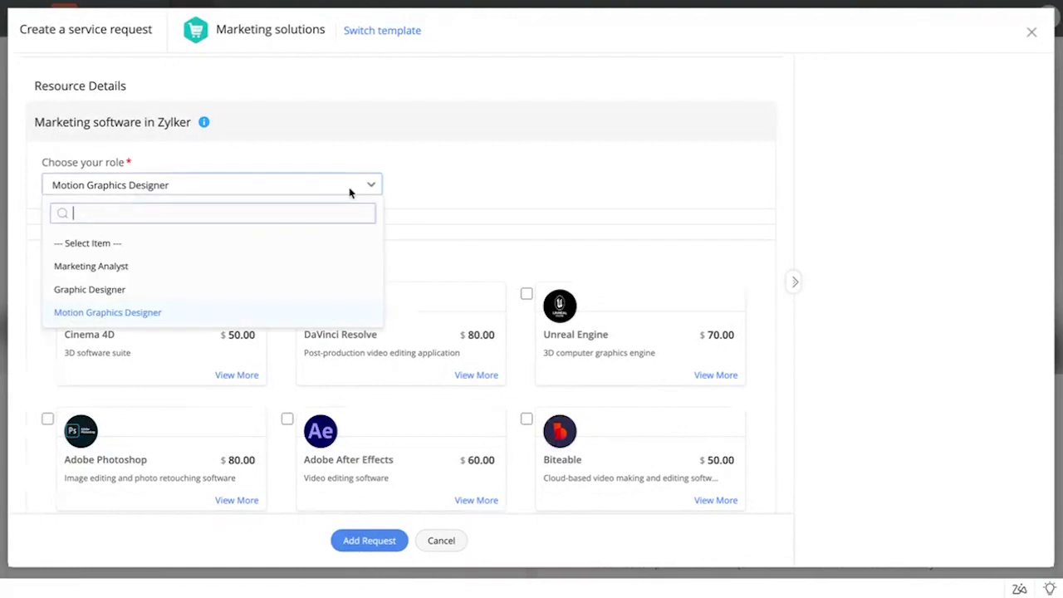
left_click(216, 272)
left_click(135, 284)
left_click(287, 263)
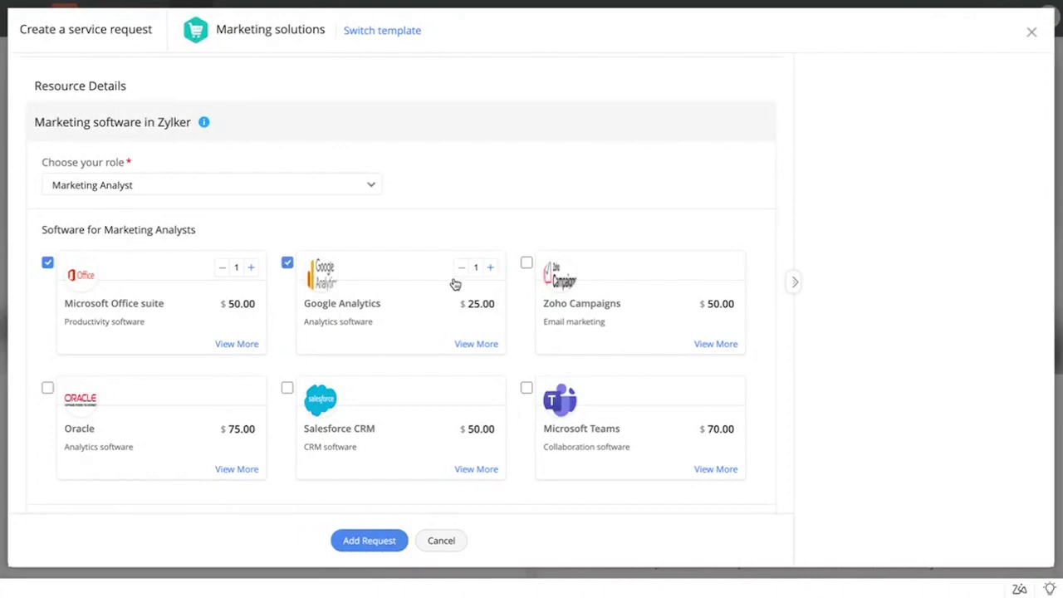
scroll(931, 282, "up", 10)
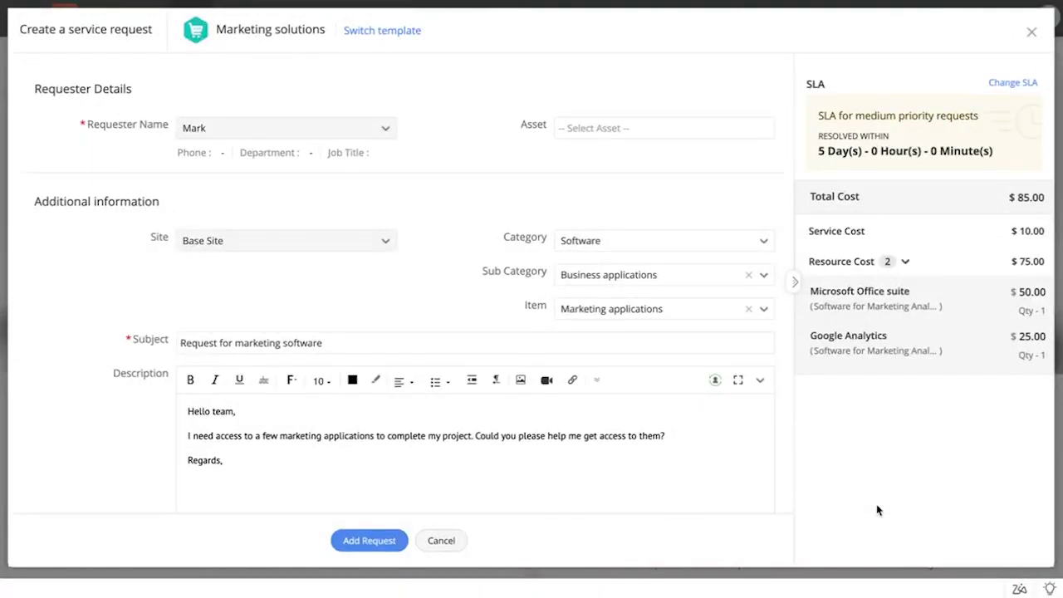
Step: Answer Yes to needing access to an AI solution and select ChatGPT and Fotor
scroll(878, 510, "down", 7)
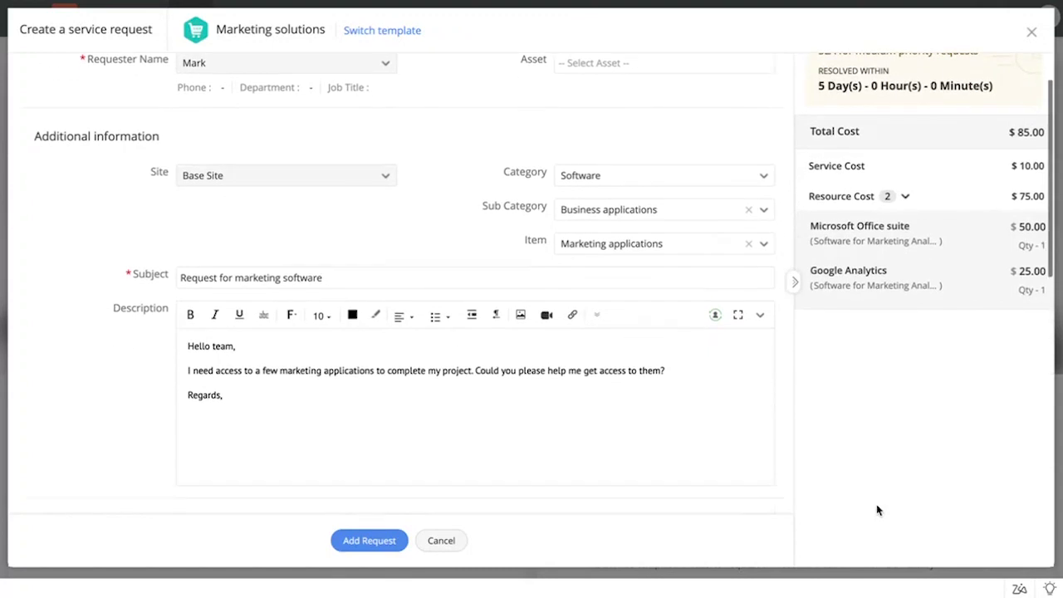
scroll(876, 510, "down", 3)
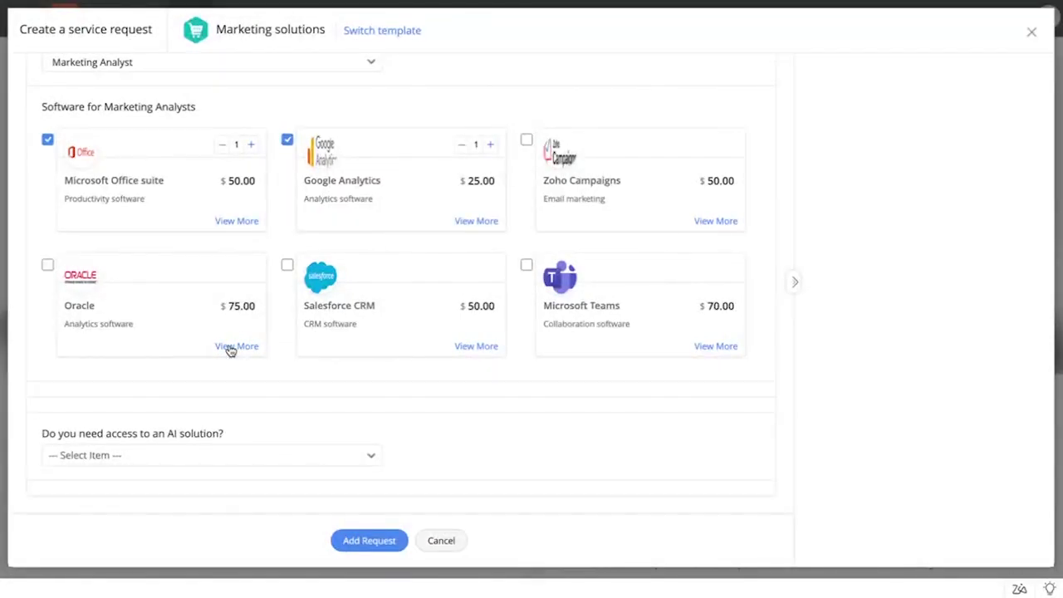
left_click(176, 456)
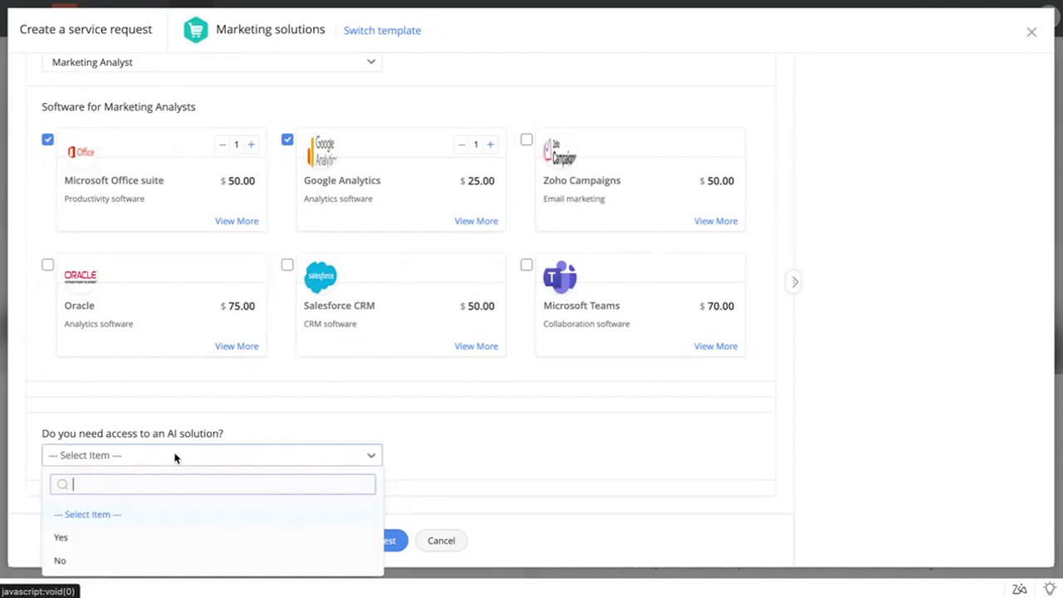
left_click(100, 540)
scroll(527, 467, "down", 5)
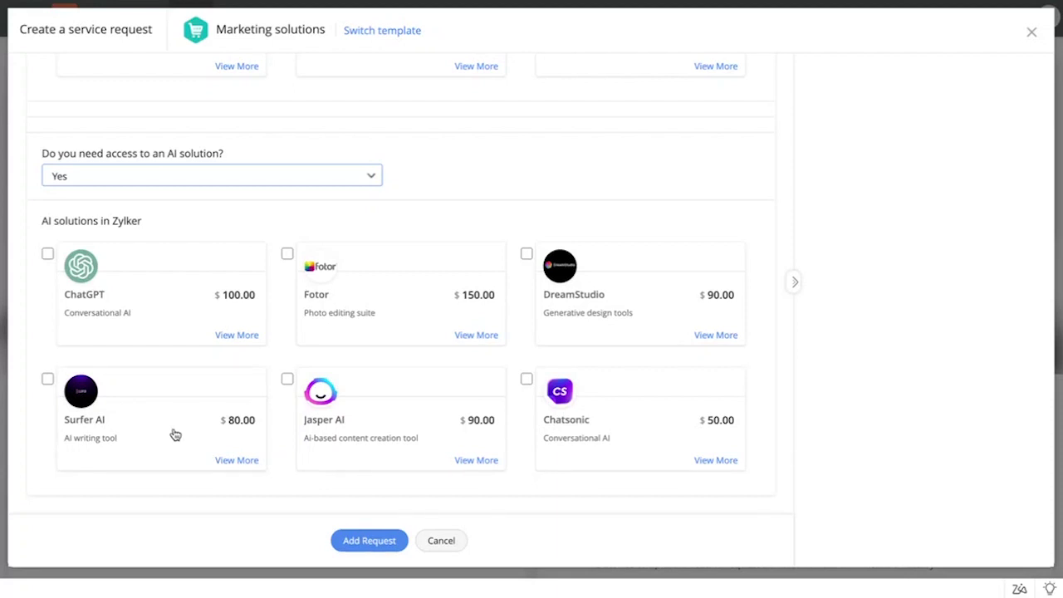
left_click(174, 316)
left_click(404, 299)
Step: Review the cost summary with the selected resources and submit the service request
scroll(901, 230, "up", 15)
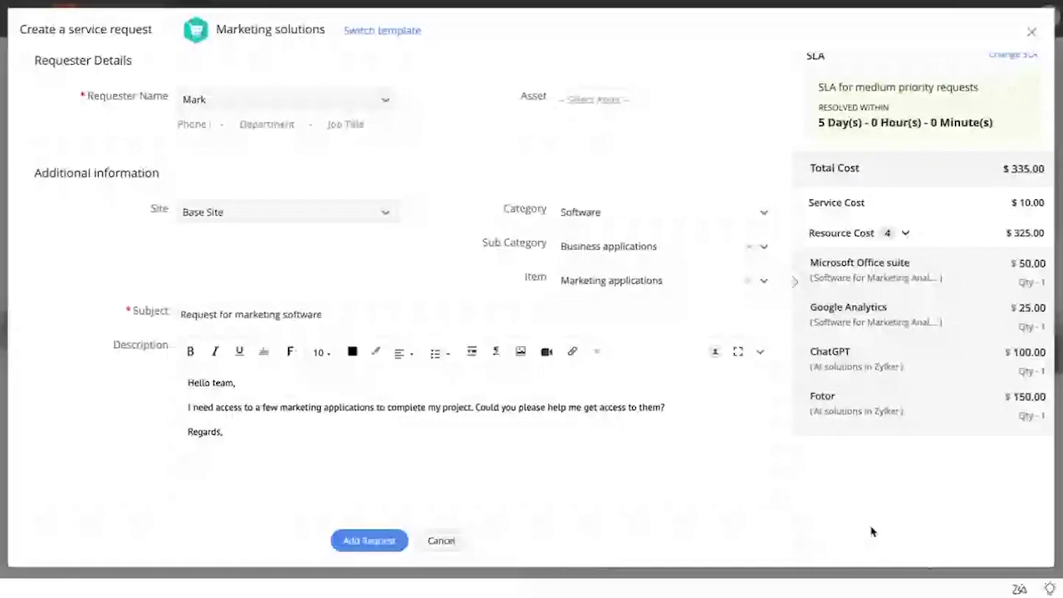
scroll(872, 532, "down", 10)
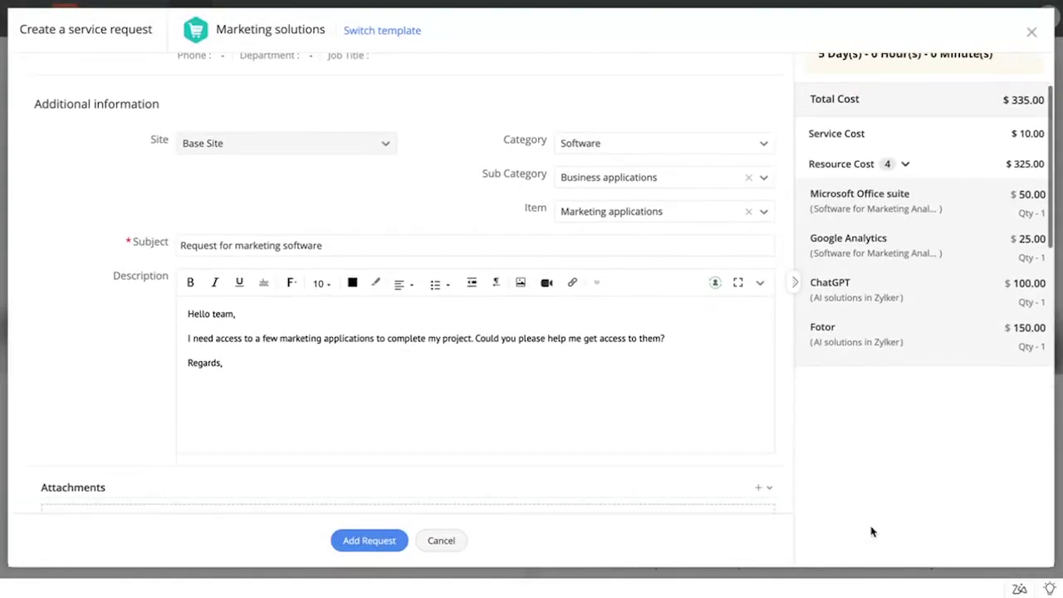
scroll(872, 532, "down", 5)
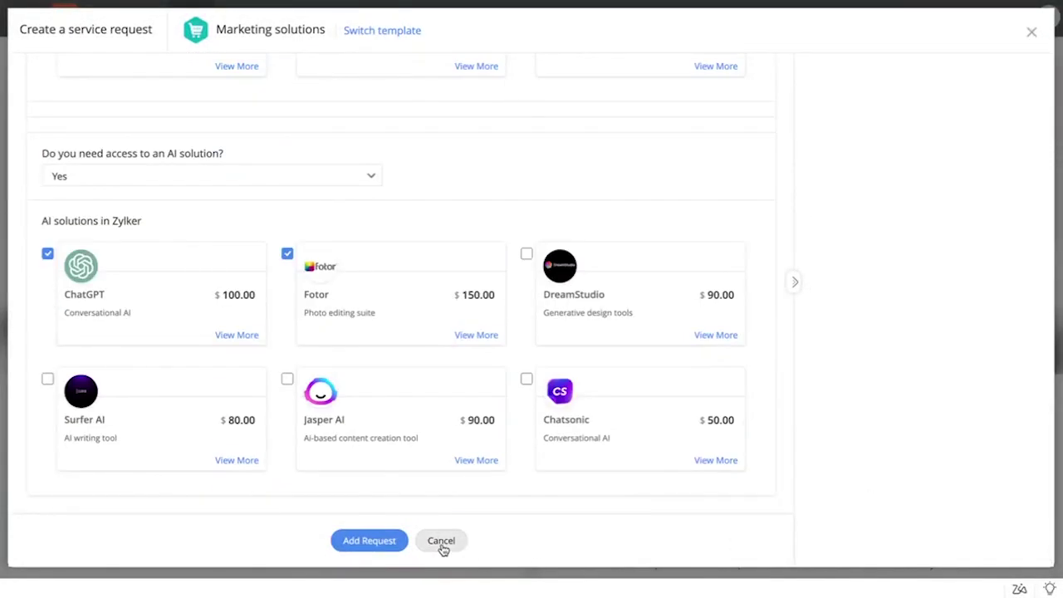
left_click(370, 541)
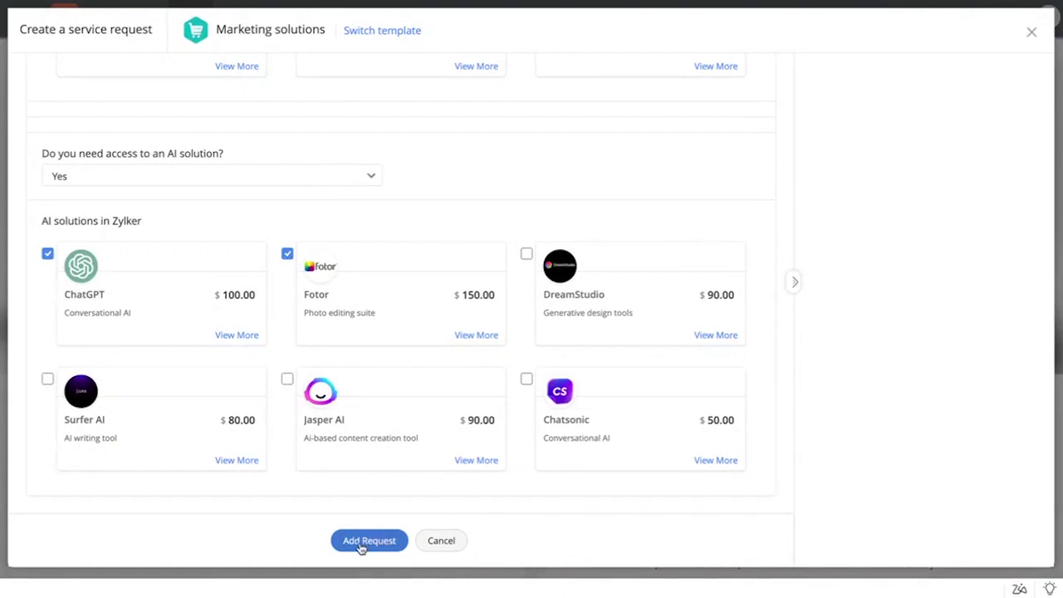
left_click(1032, 32)
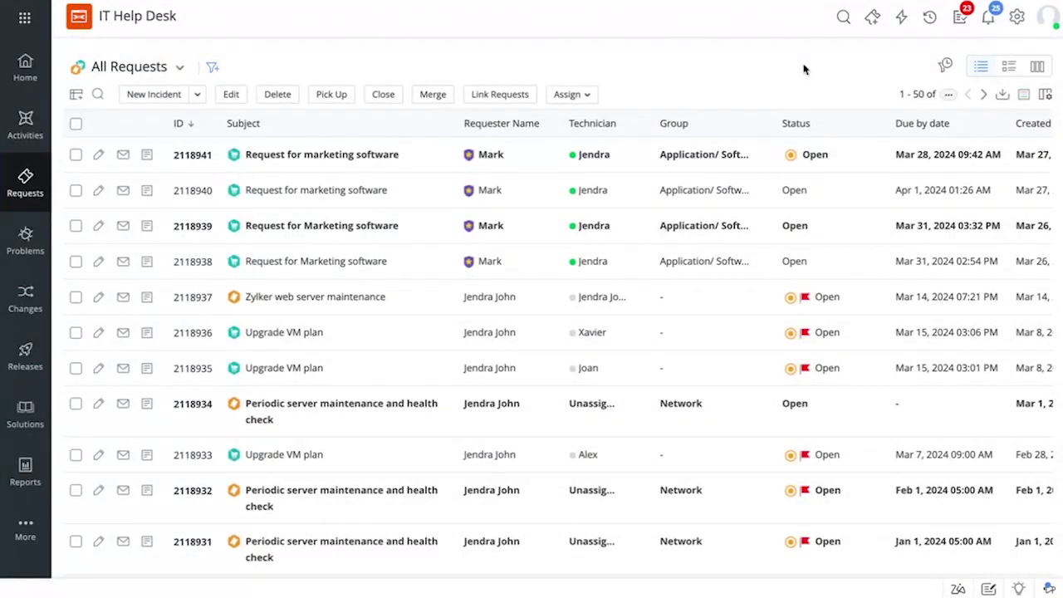
Step: Open the newest marketing software request in the technician's request list and examine its details
left_click(386, 164)
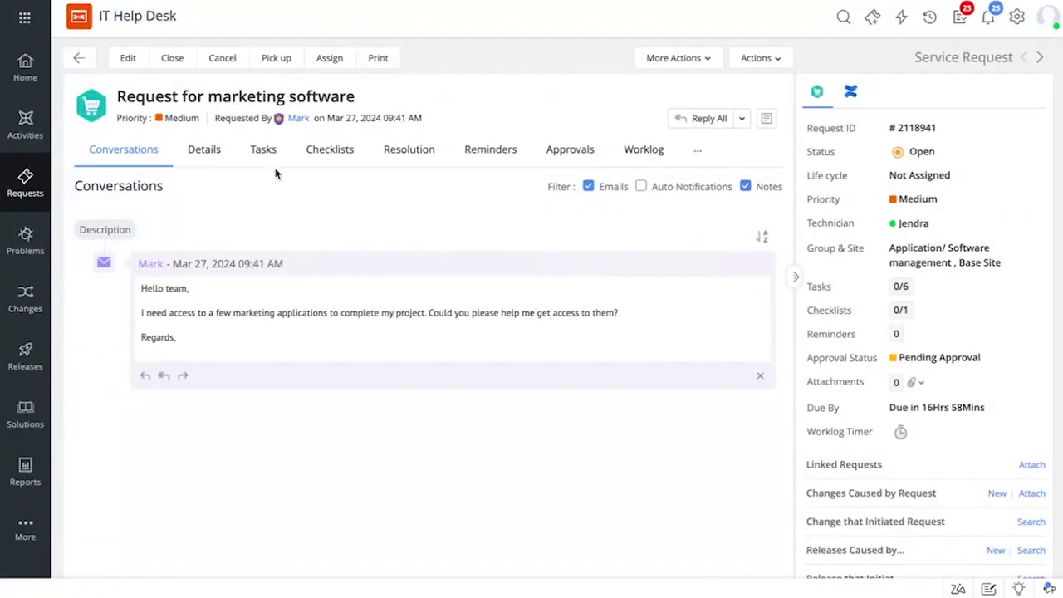
left_click(205, 150)
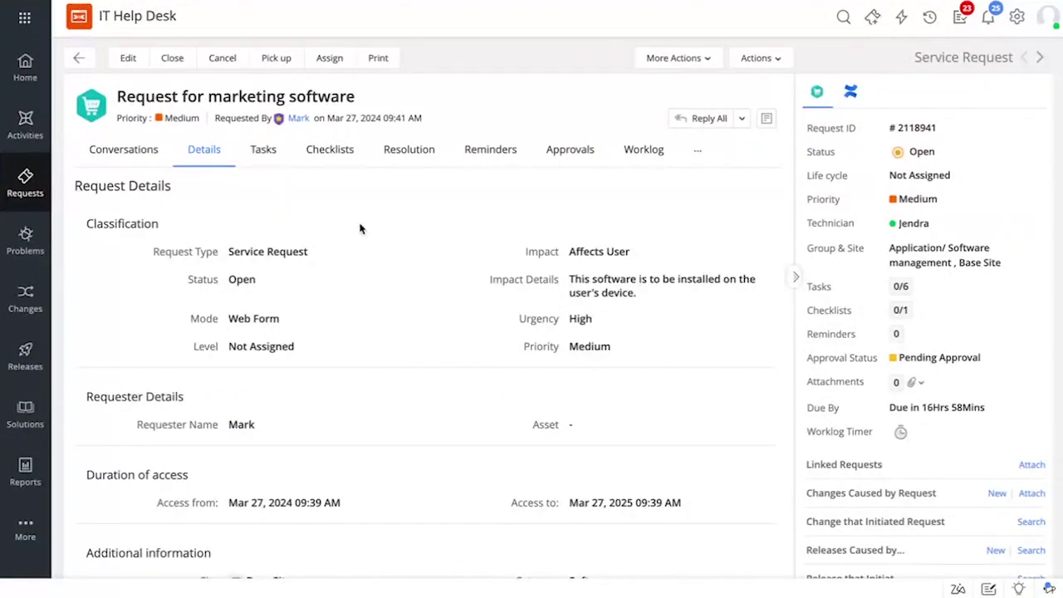
scroll(361, 278, "down", 3)
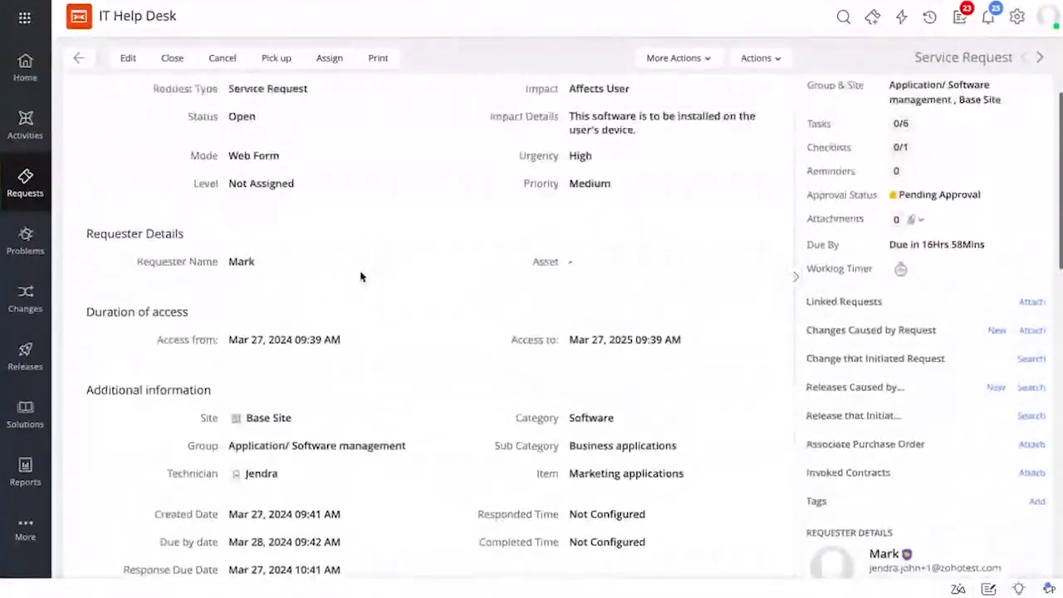
scroll(361, 277, "up", 3)
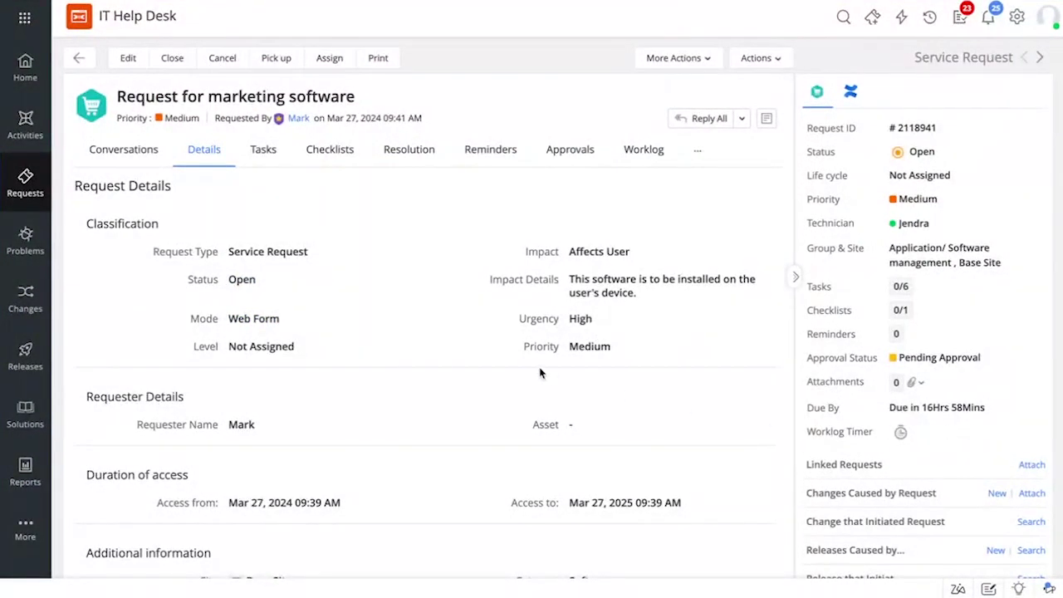
Step: Review the tasks, checklists and approvals attached to the marketing software request
left_click(268, 153)
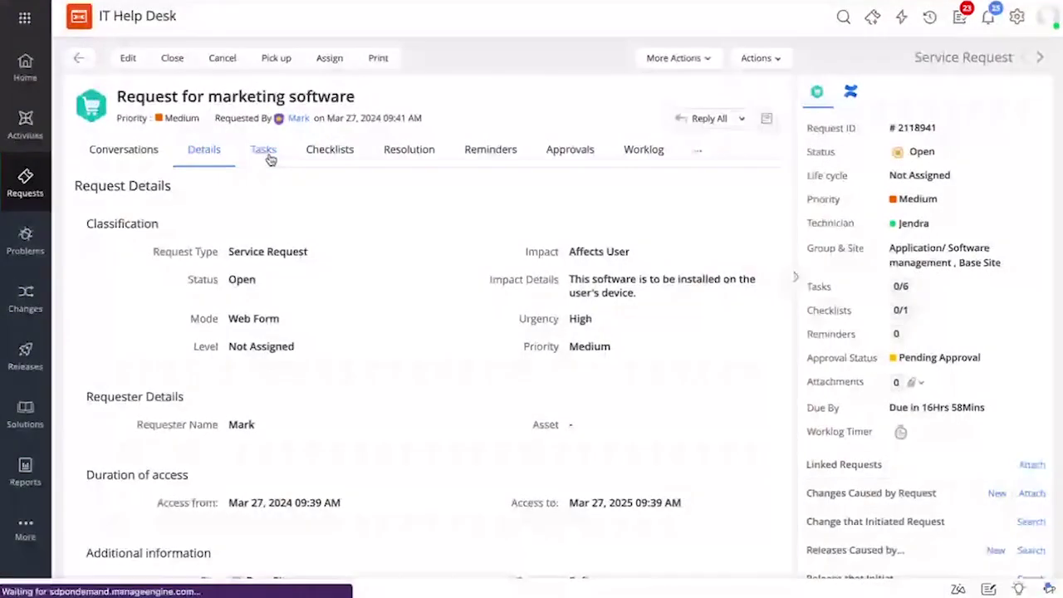
left_click(347, 155)
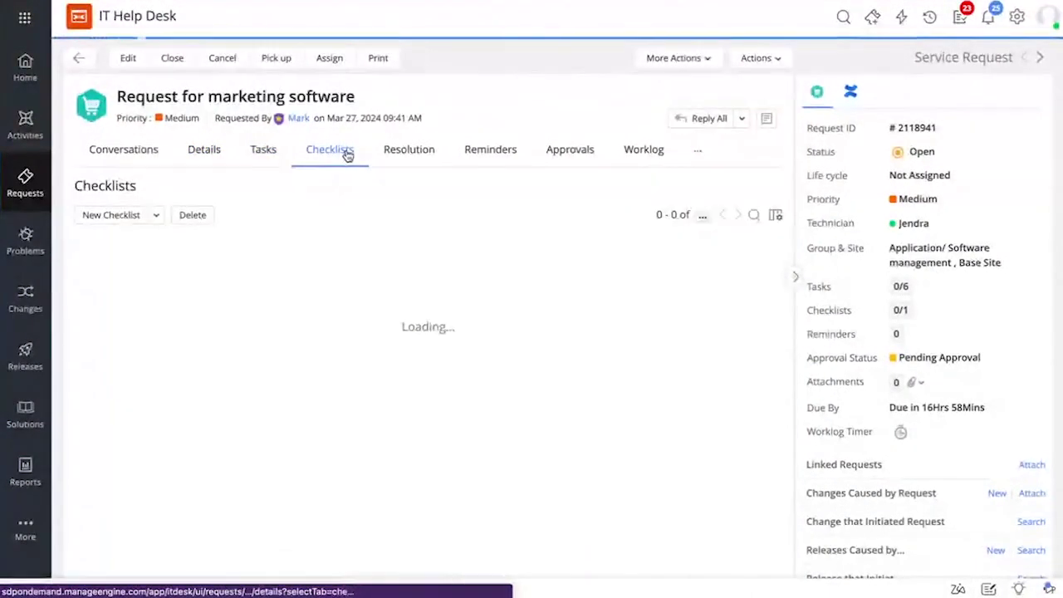
left_click(581, 157)
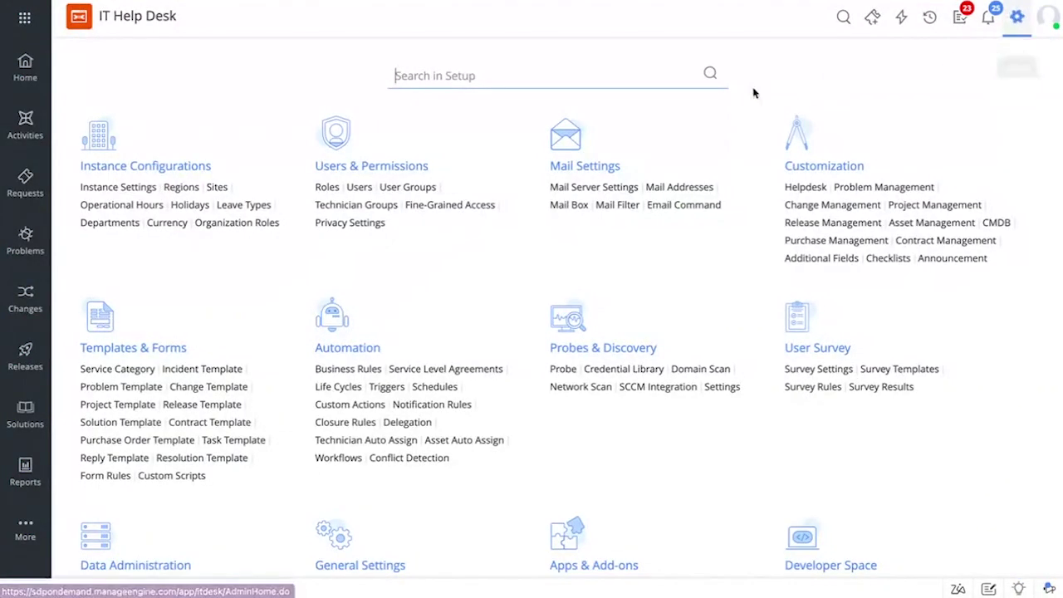
Step: Open the Service Category list in the help desk's template setup
left_click(138, 372)
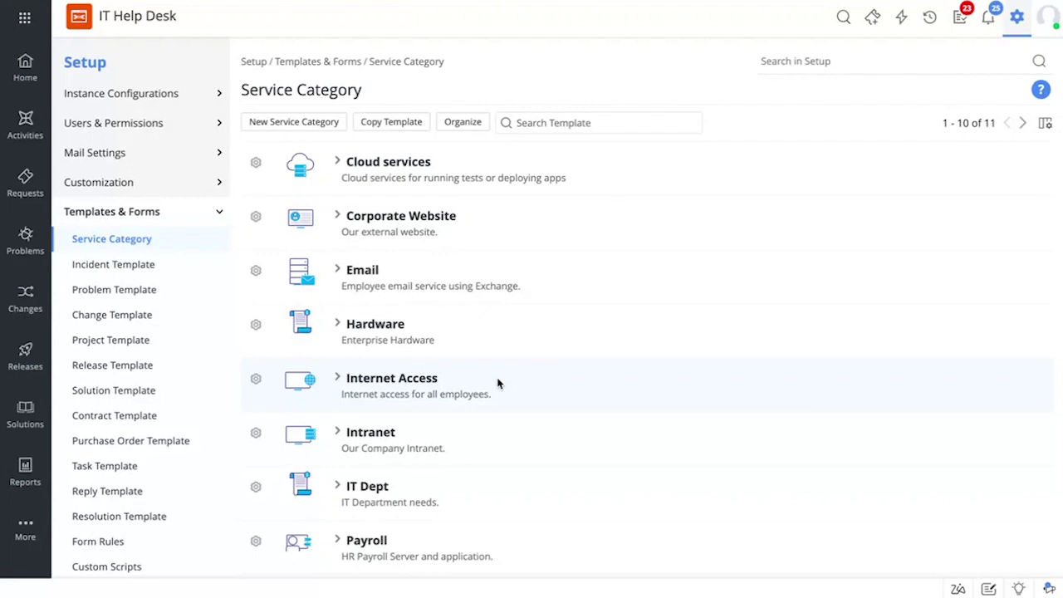
left_click(318, 127)
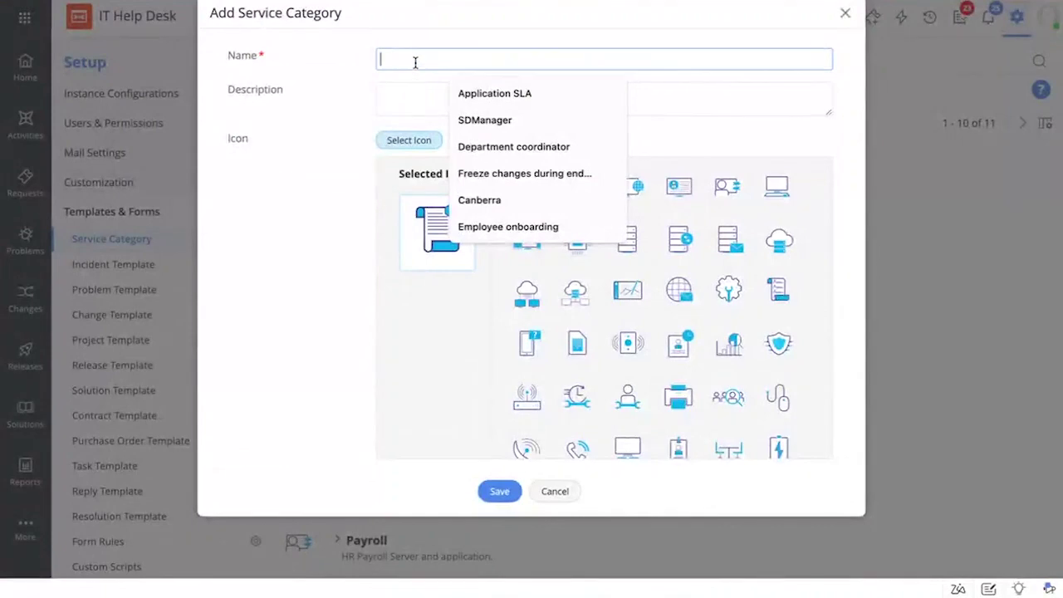
type("Appli")
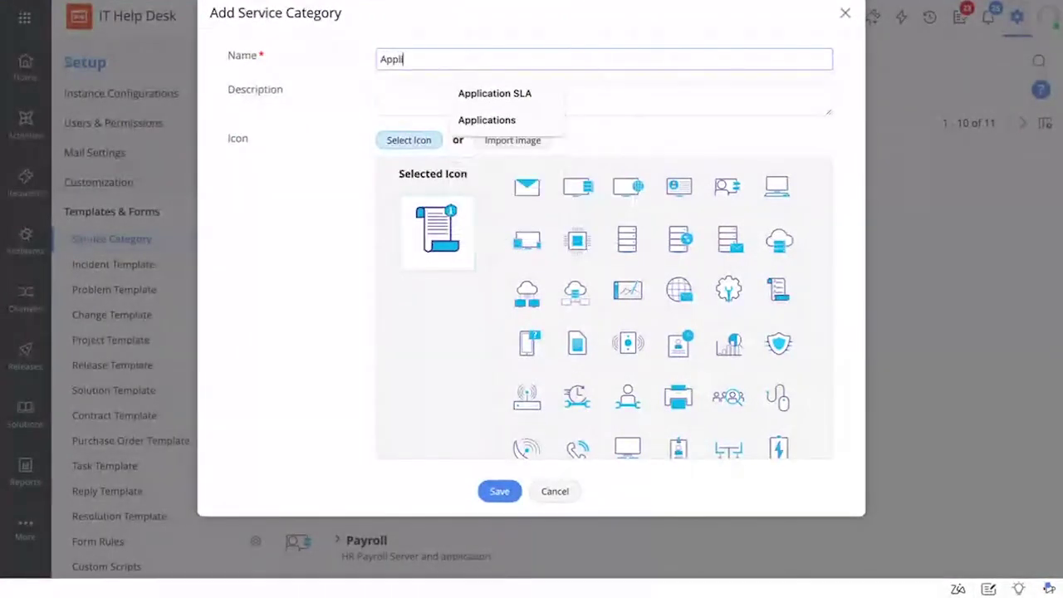
left_click(526, 125)
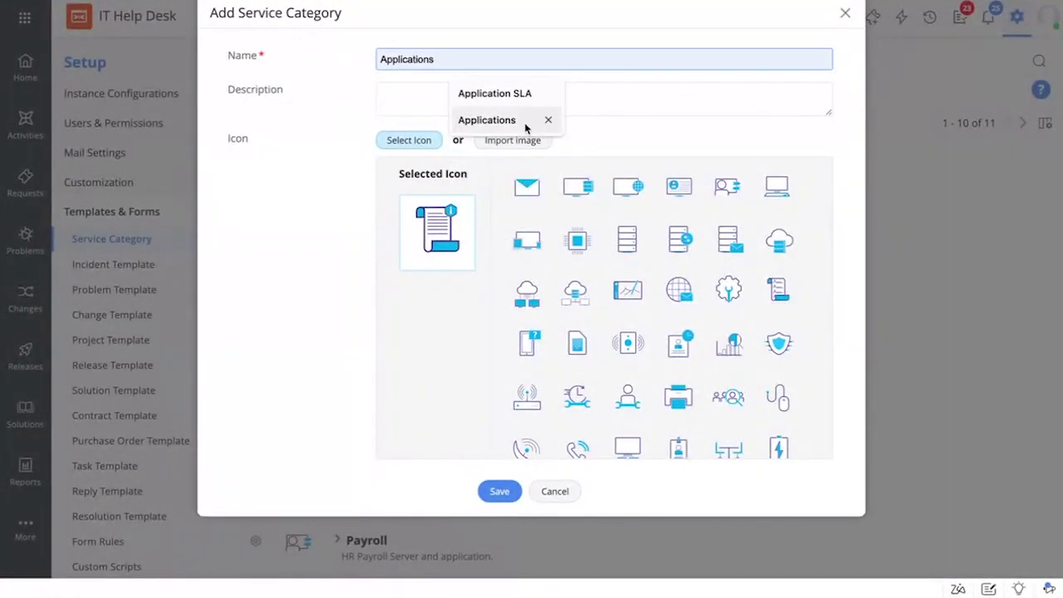
left_click(619, 141)
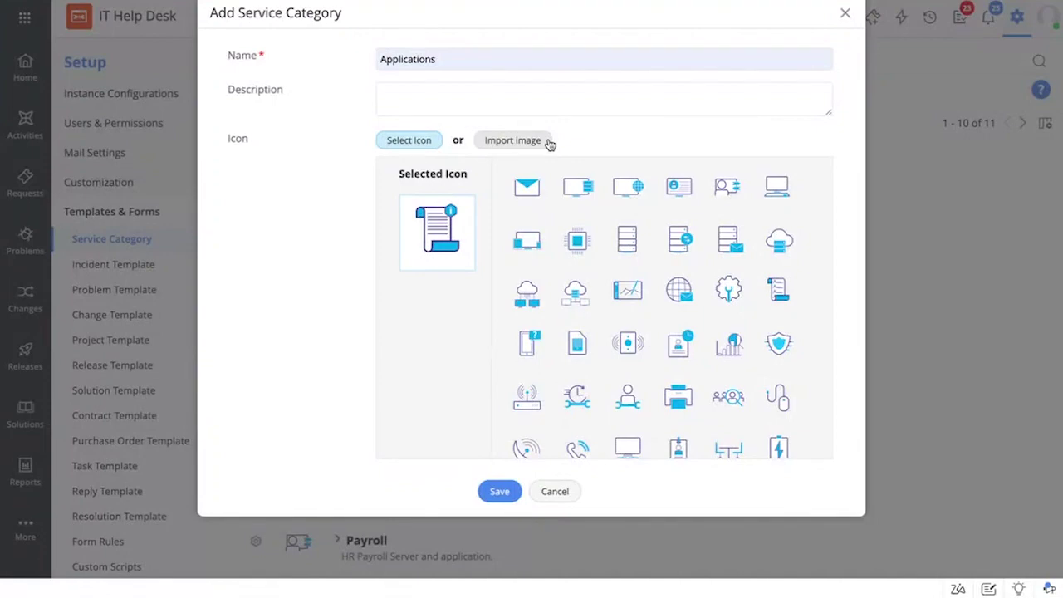
left_click(844, 13)
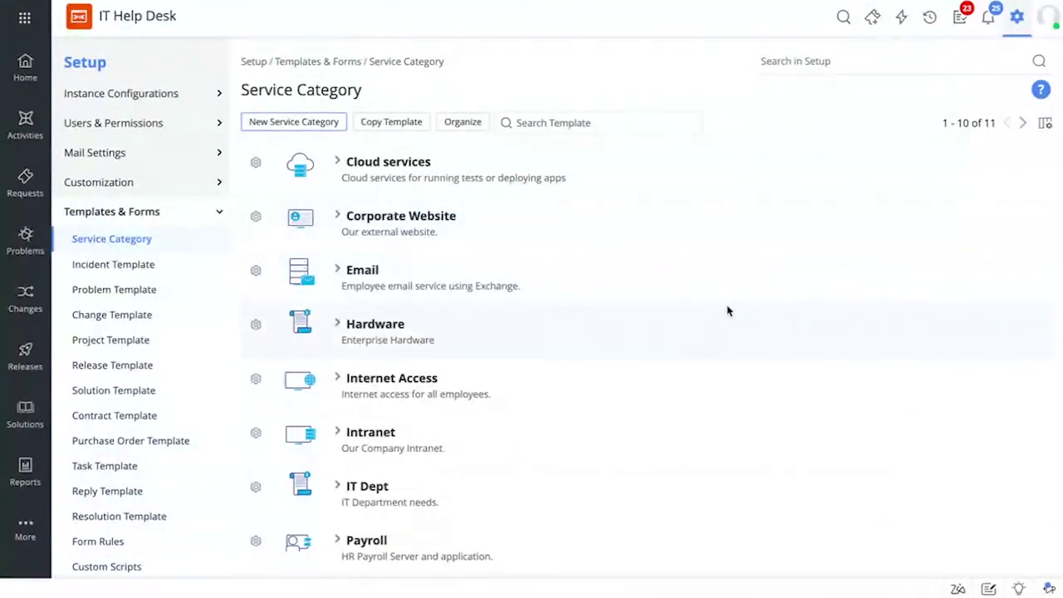
Step: Open the Marketing solutions service template in the Software category for editing
scroll(729, 310, "down", 3)
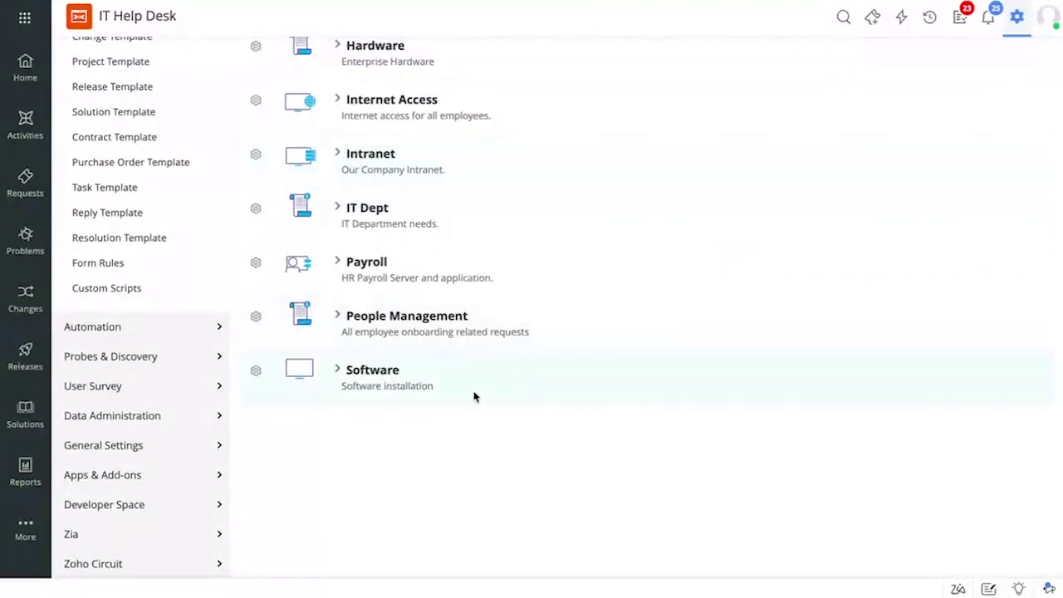
left_click(339, 372)
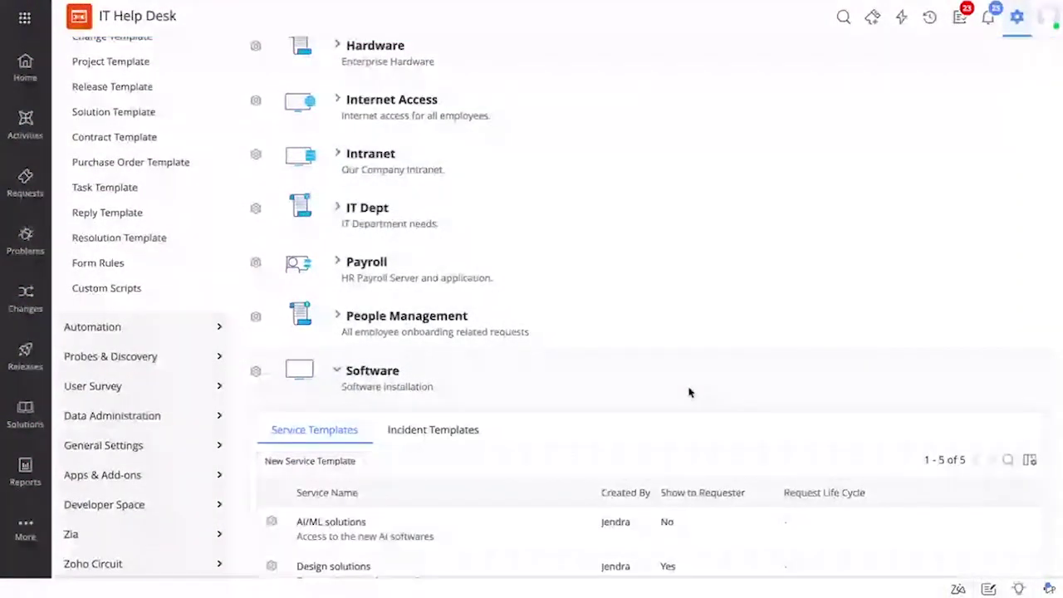
scroll(689, 392, "down", 3)
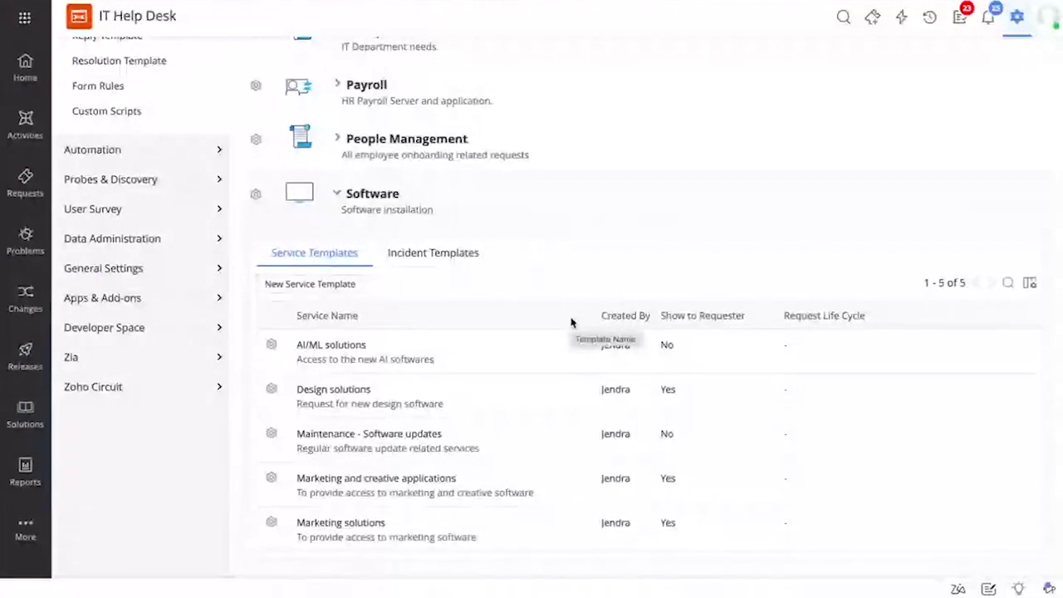
left_click(274, 524)
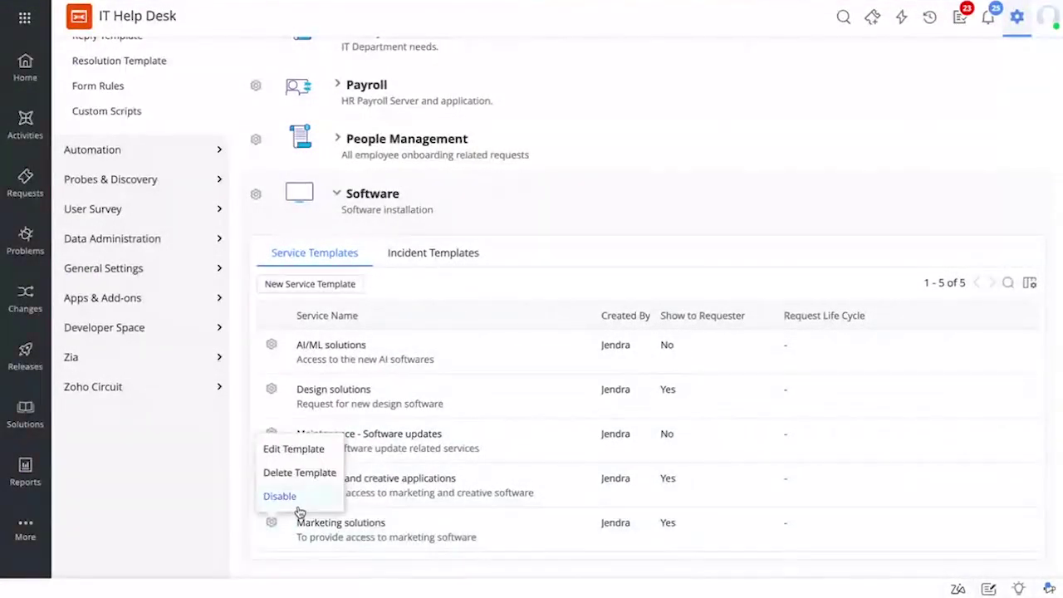
left_click(314, 453)
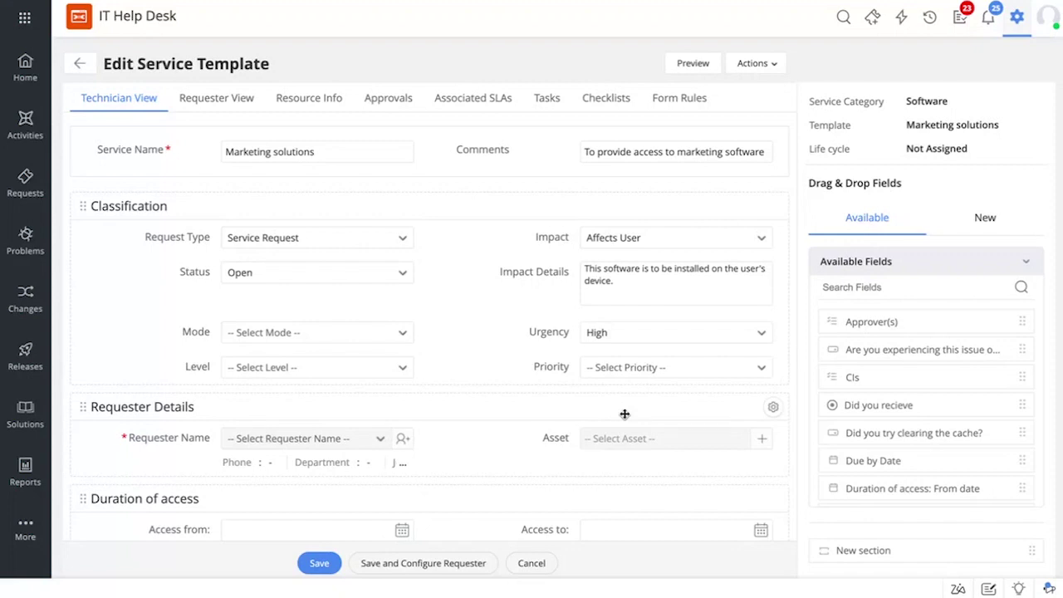
Step: Compare the template's technician and requester form layouts
left_click(240, 104)
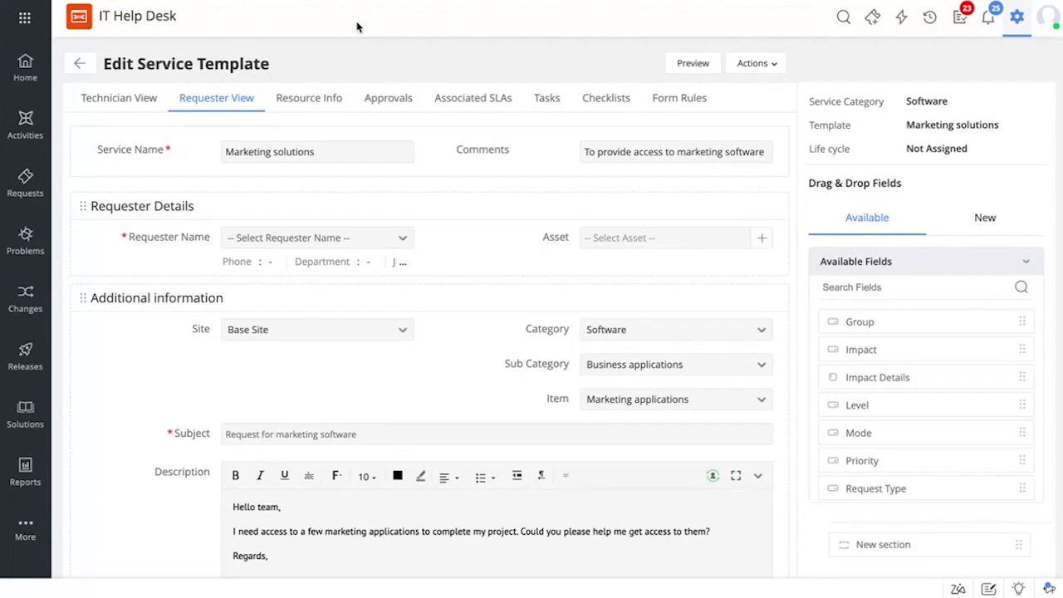
left_click(107, 101)
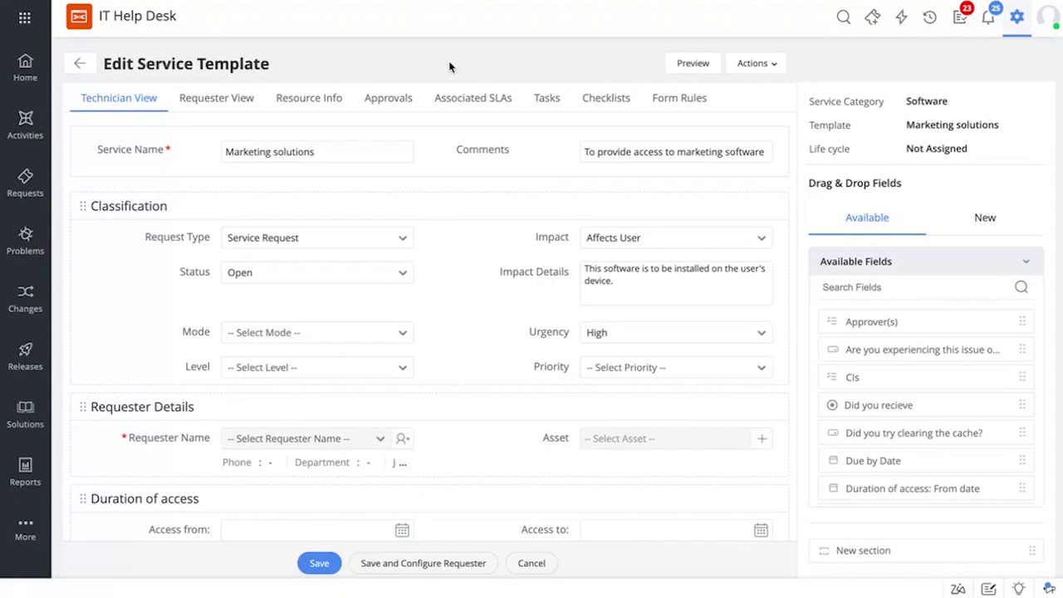
left_click(241, 102)
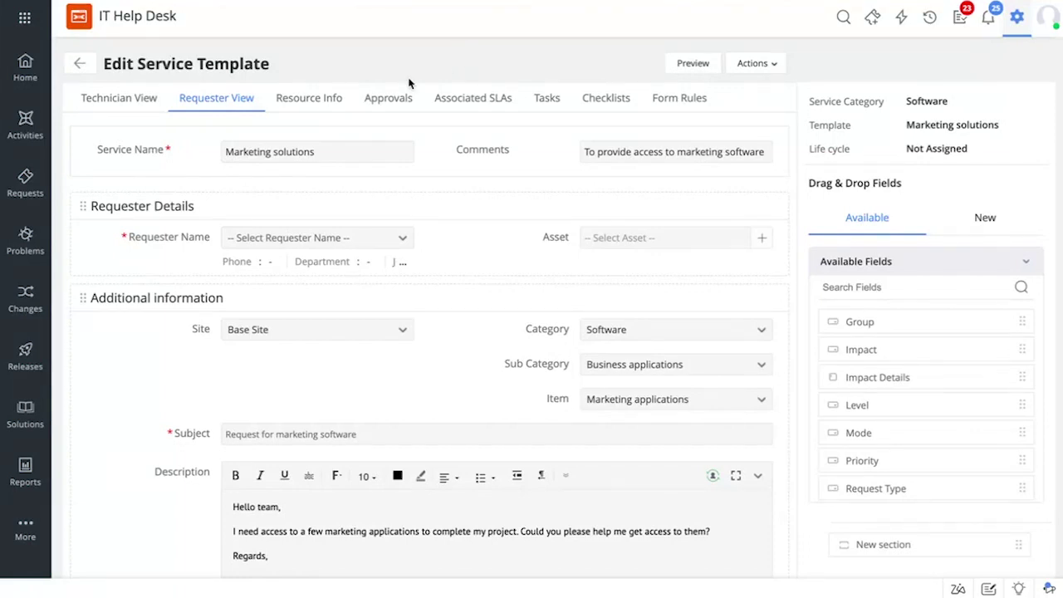
Step: Review the template's resource information, approvals, associated SLAs, tasks, checklists and form rules
left_click(324, 101)
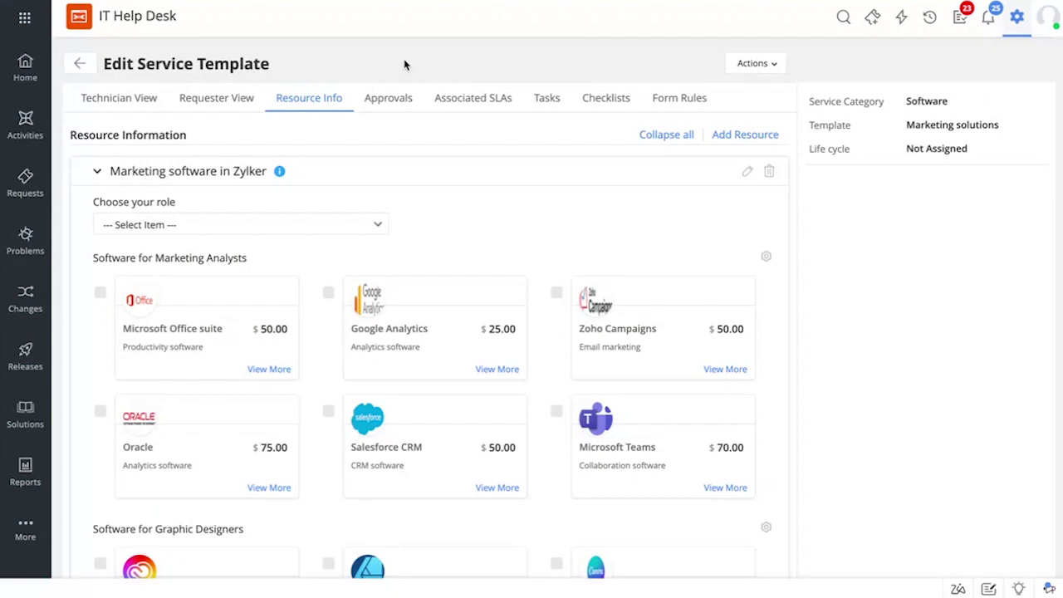
left_click(392, 100)
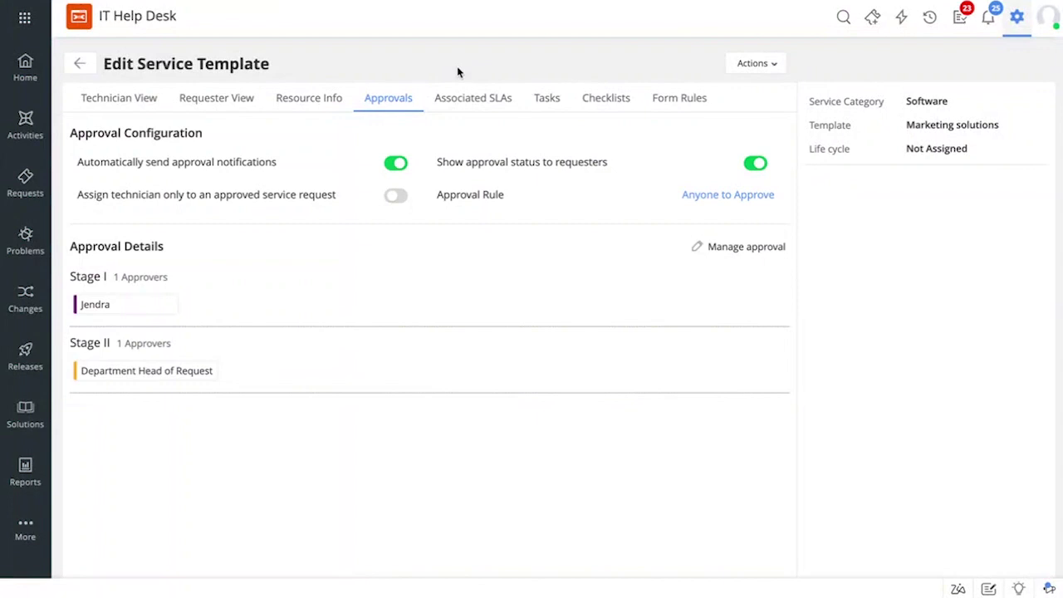
left_click(477, 100)
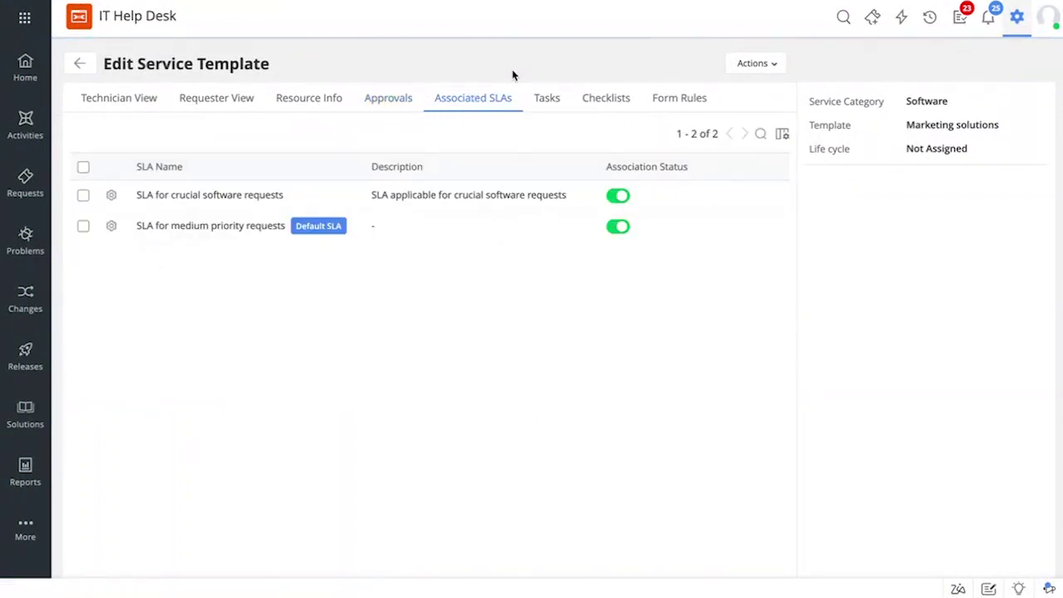
left_click(554, 103)
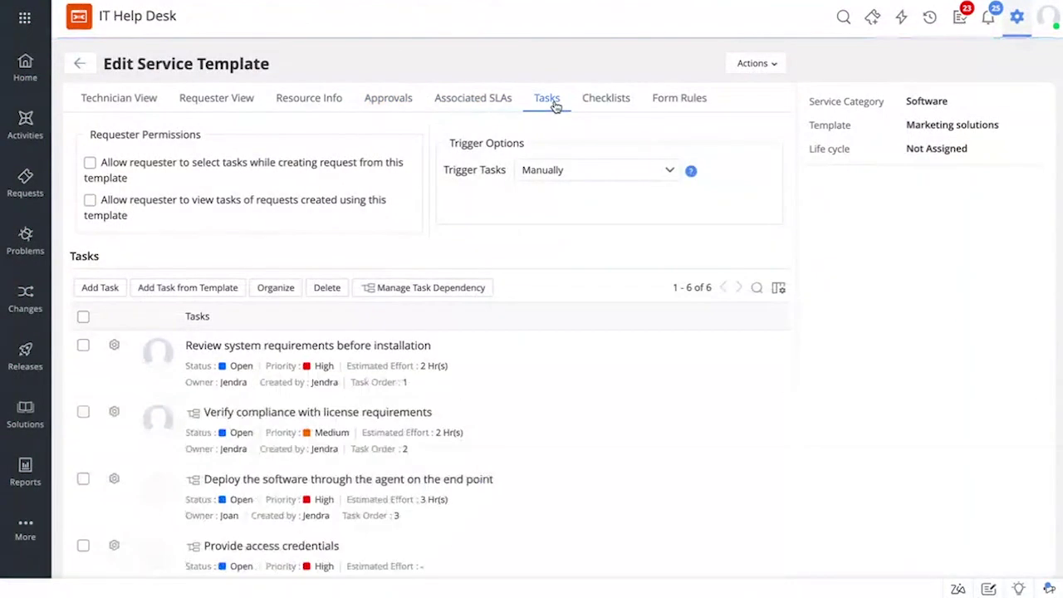
left_click(615, 105)
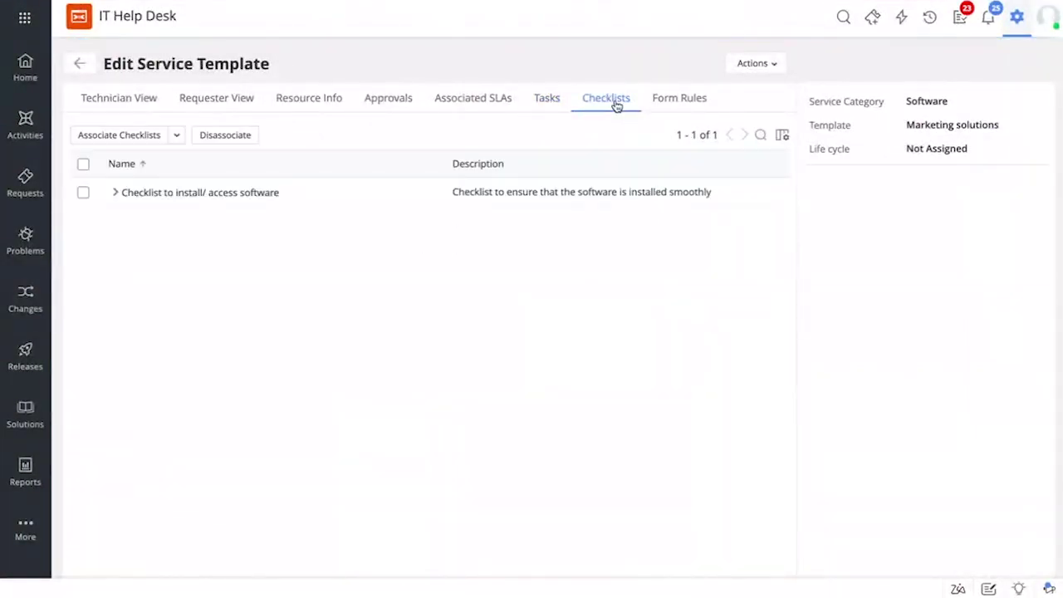
left_click(688, 108)
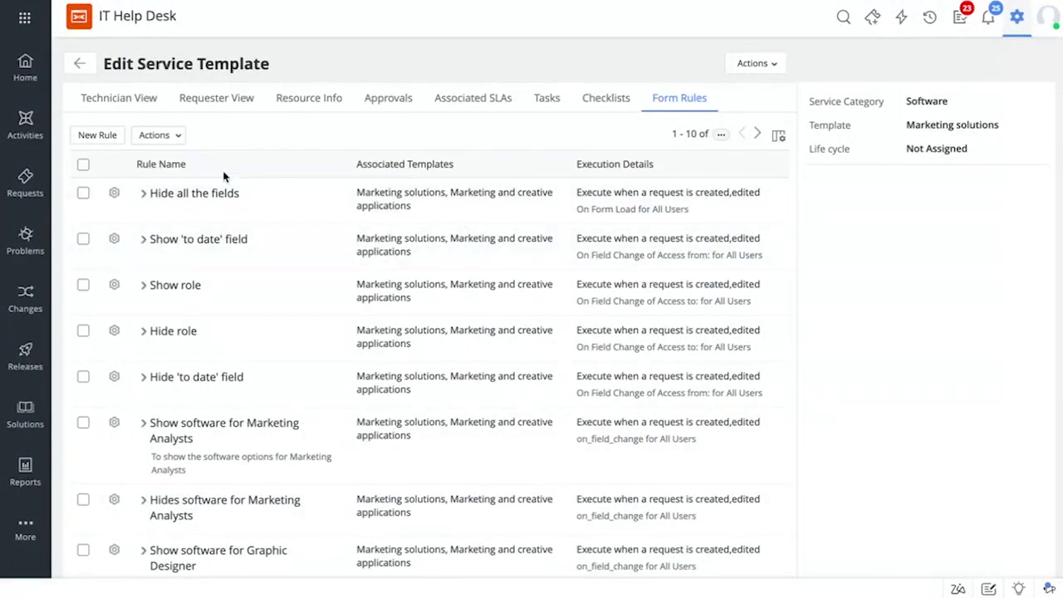
Step: Add the Approver(s) field under Asset in the technician form's Requester Details section and check the Priority field's properties
left_click(143, 101)
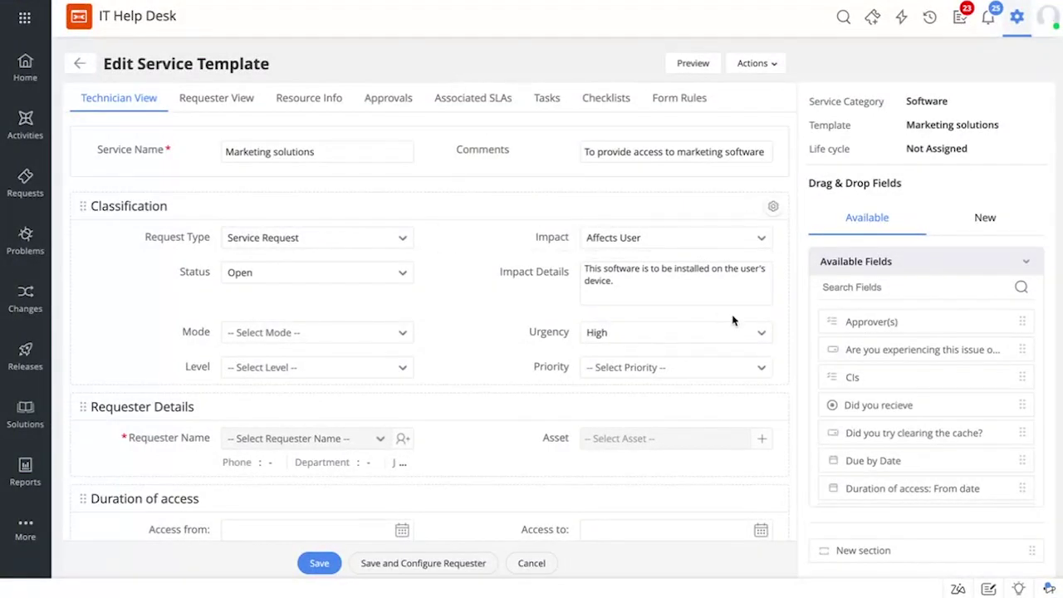
left_click_drag(920, 323, 574, 471)
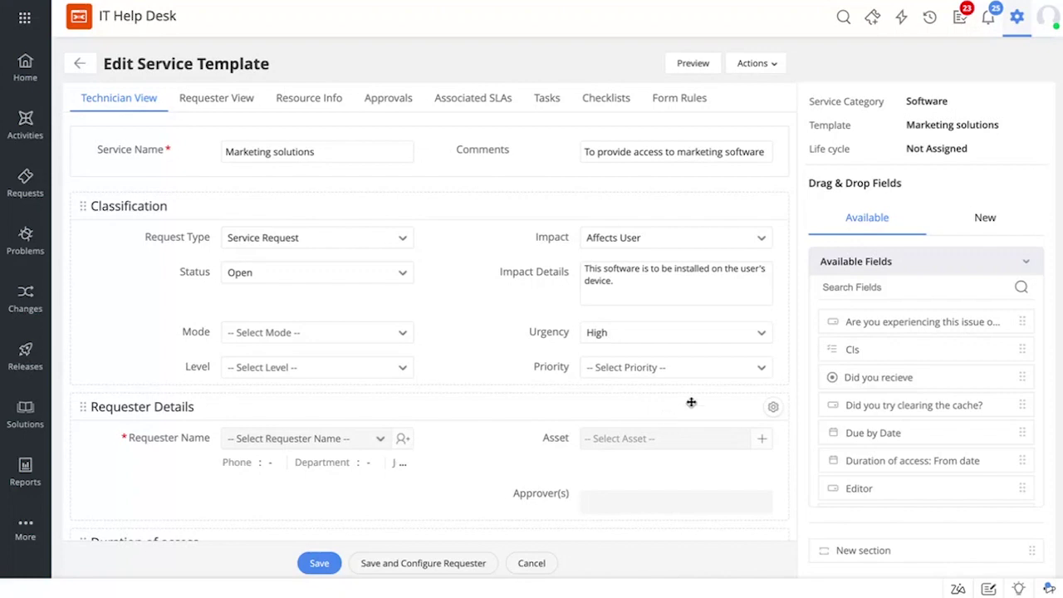
left_click(745, 356)
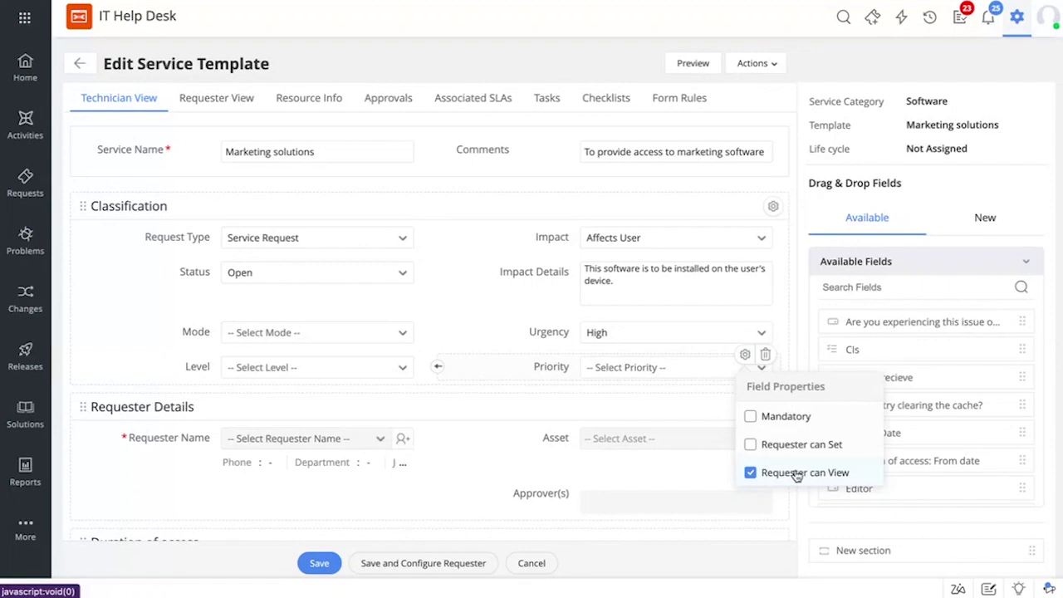
left_click(639, 415)
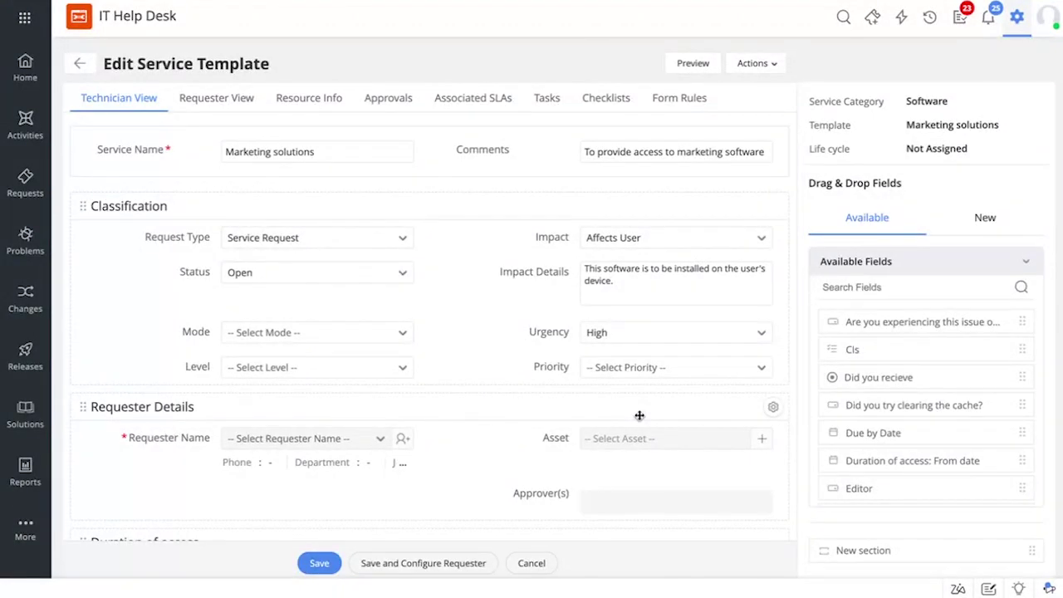
Step: Insert a new section named Contact details between Duration of access and Additional information
scroll(639, 416, "down", 5)
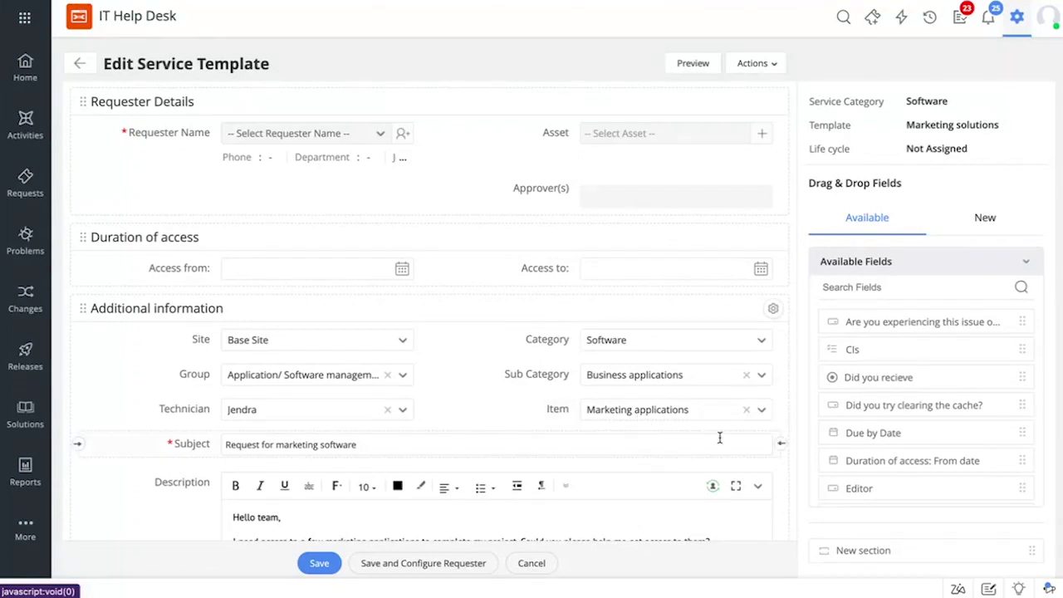
left_click_drag(945, 549, 445, 204)
left_click(173, 205)
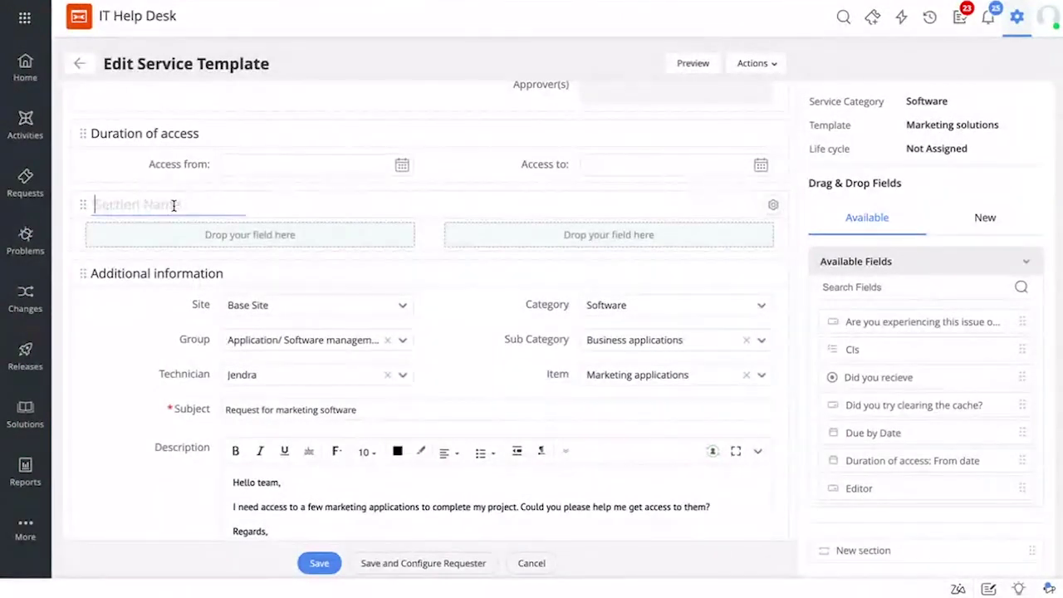
left_click(198, 238)
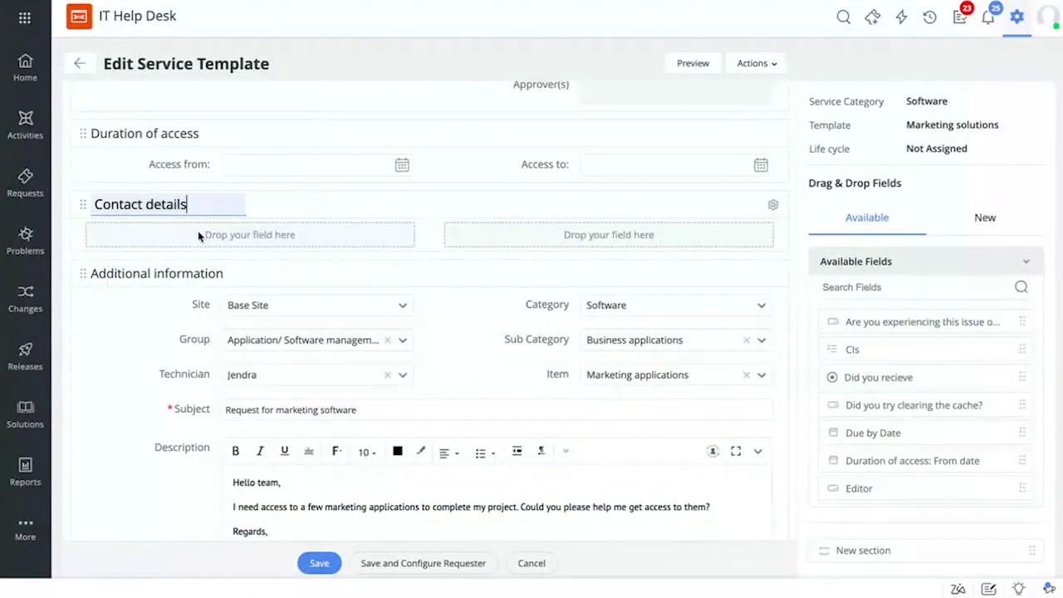
left_click(297, 201)
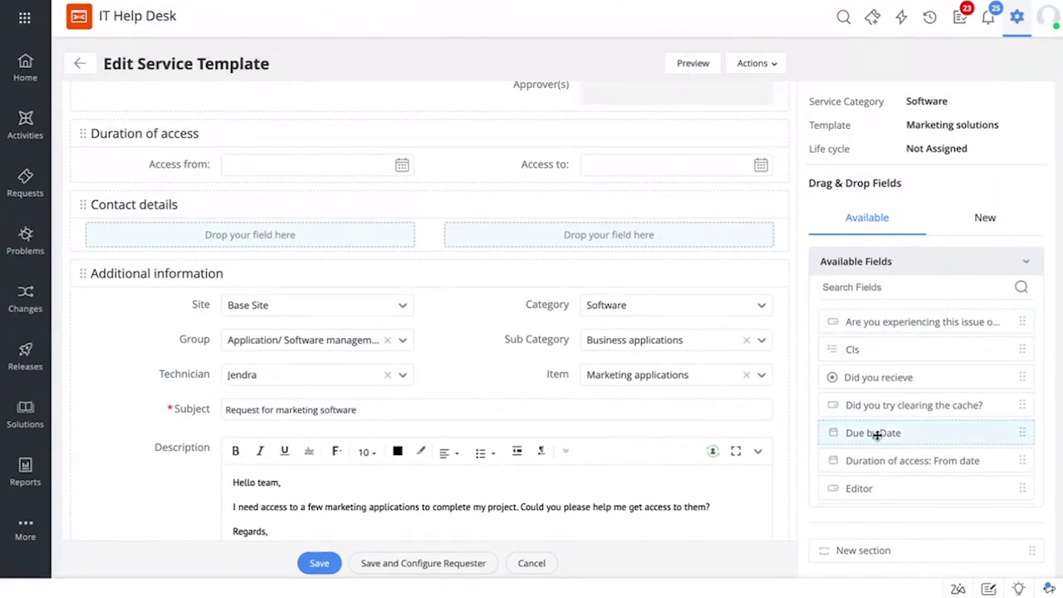
Step: Find the existing Email field with the search term "email" and add it to the Contact details section
left_click(985, 221)
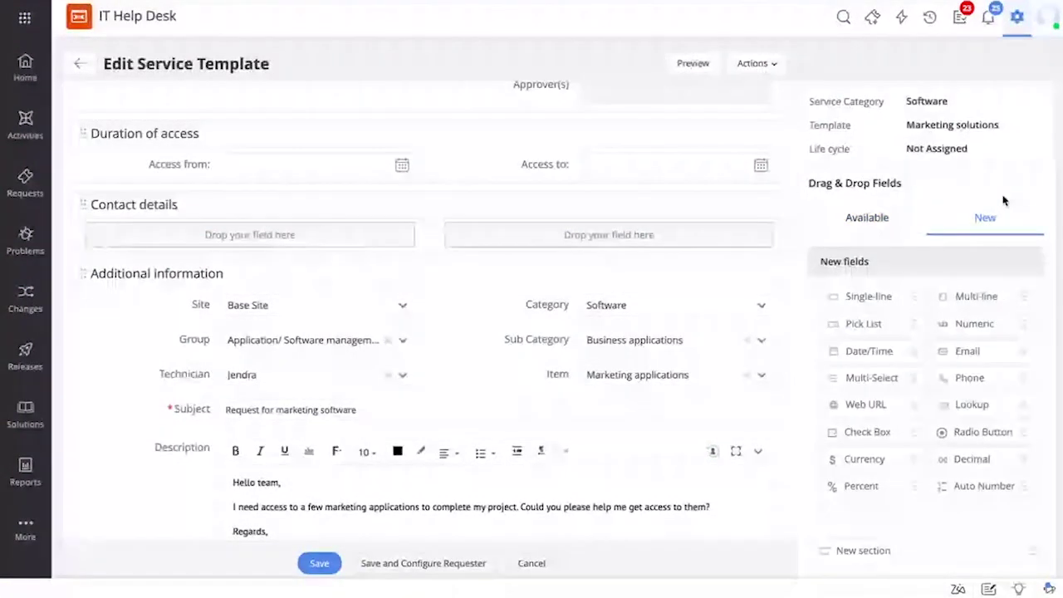
left_click(866, 221)
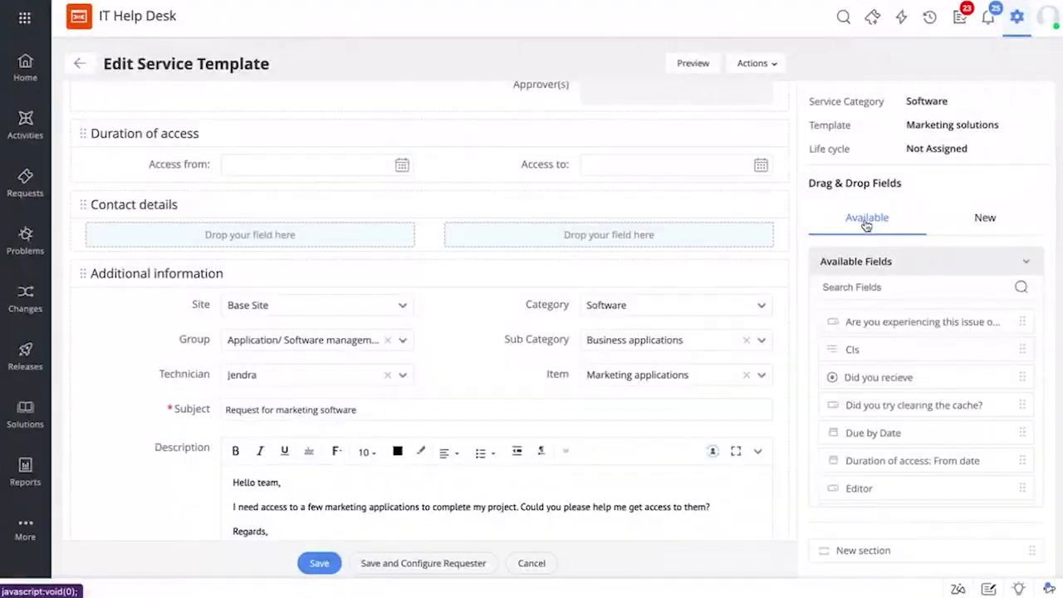
left_click(882, 285)
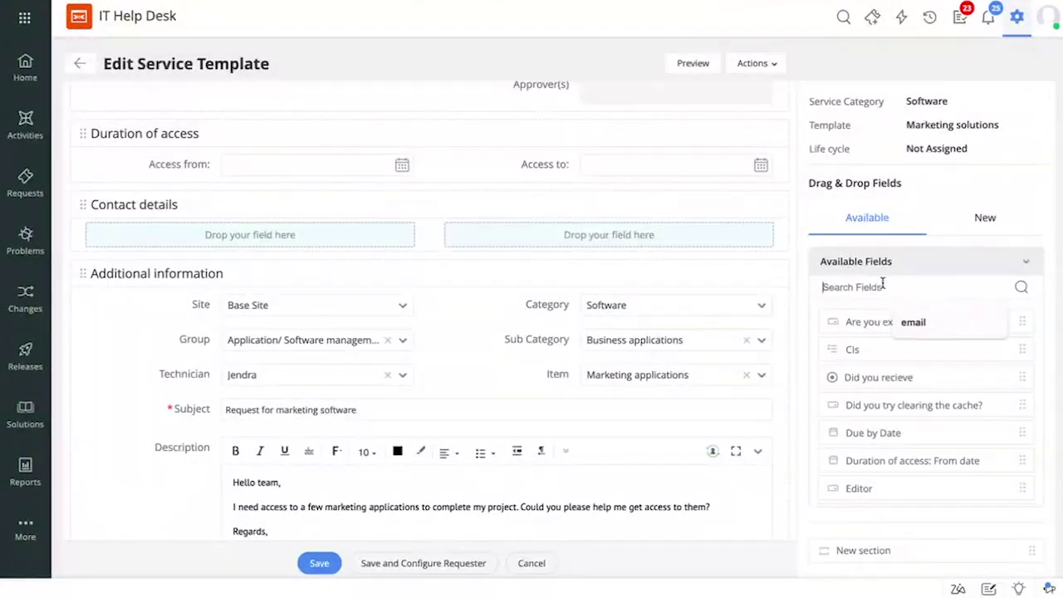
left_click(914, 322)
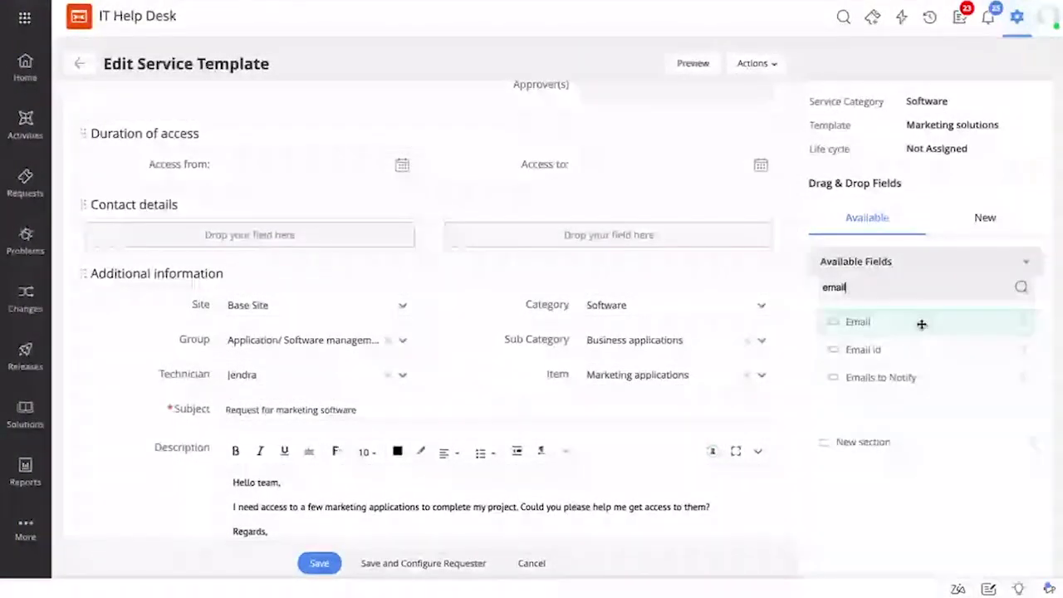
left_click_drag(922, 324, 190, 228)
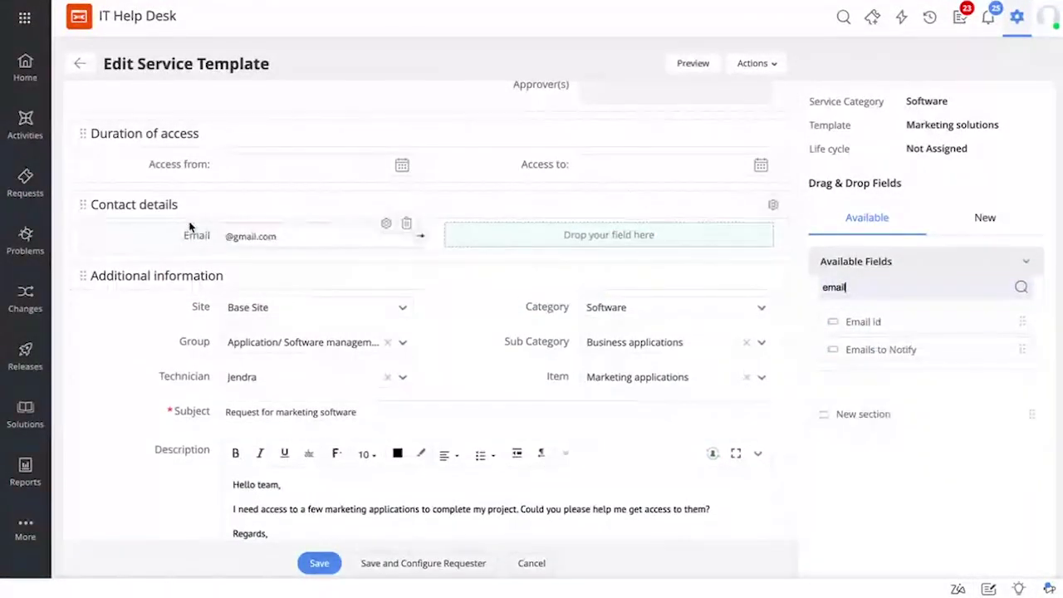
Step: Try out a new Phone field in Contact details, named Phone, marked as personally identifiable information and encrypted, and discard it
left_click(992, 229)
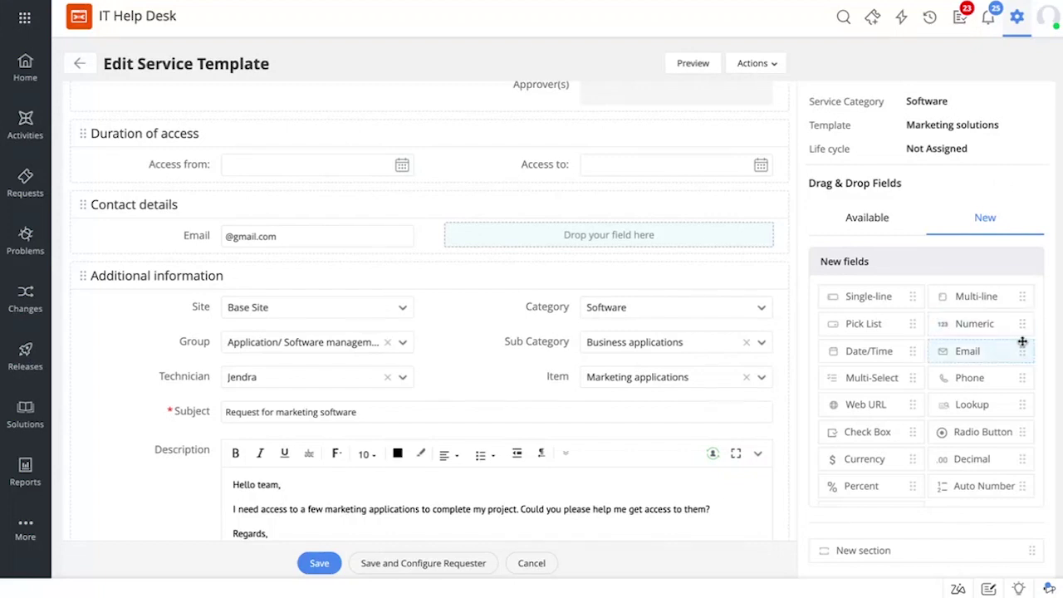
left_click_drag(998, 377, 517, 225)
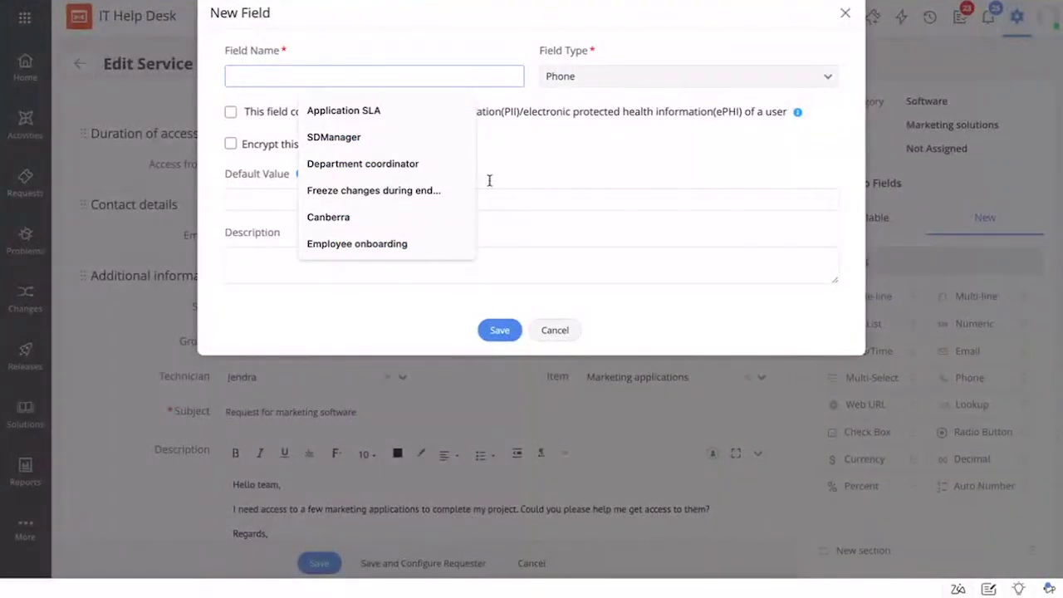
type("Phone")
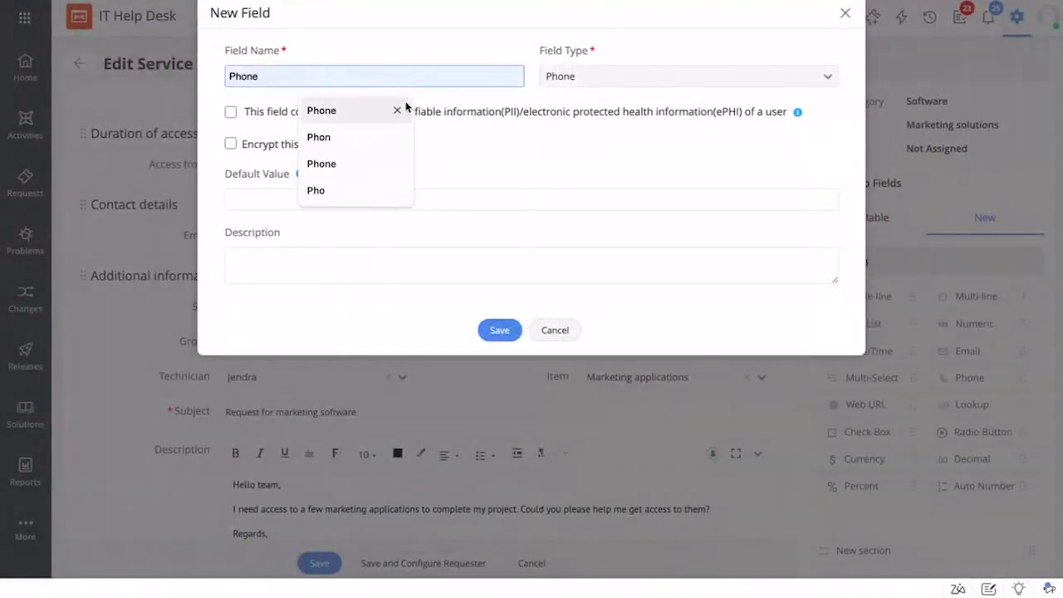
left_click(398, 110)
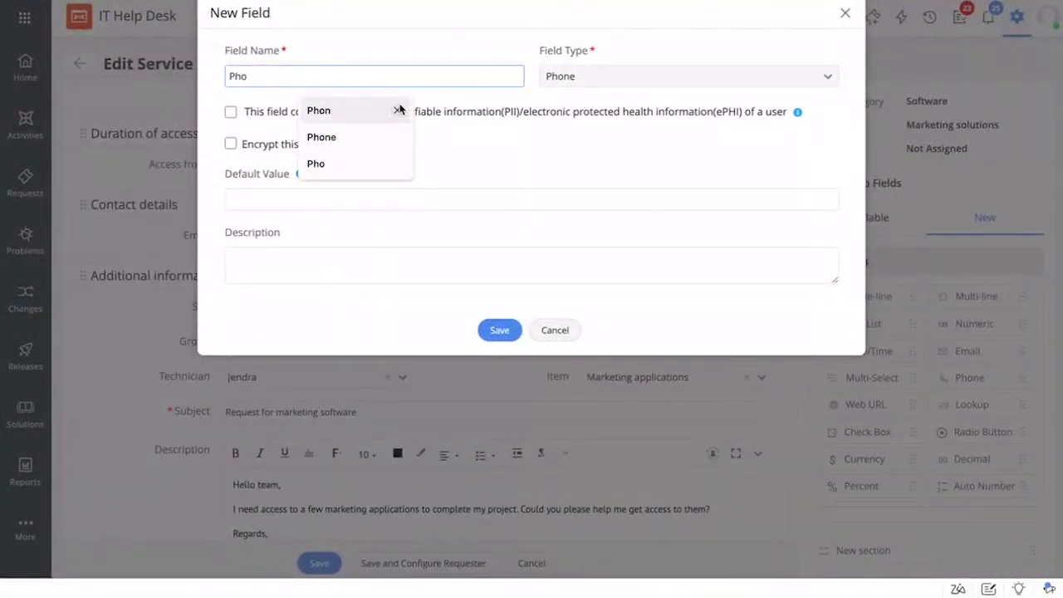
type("ne")
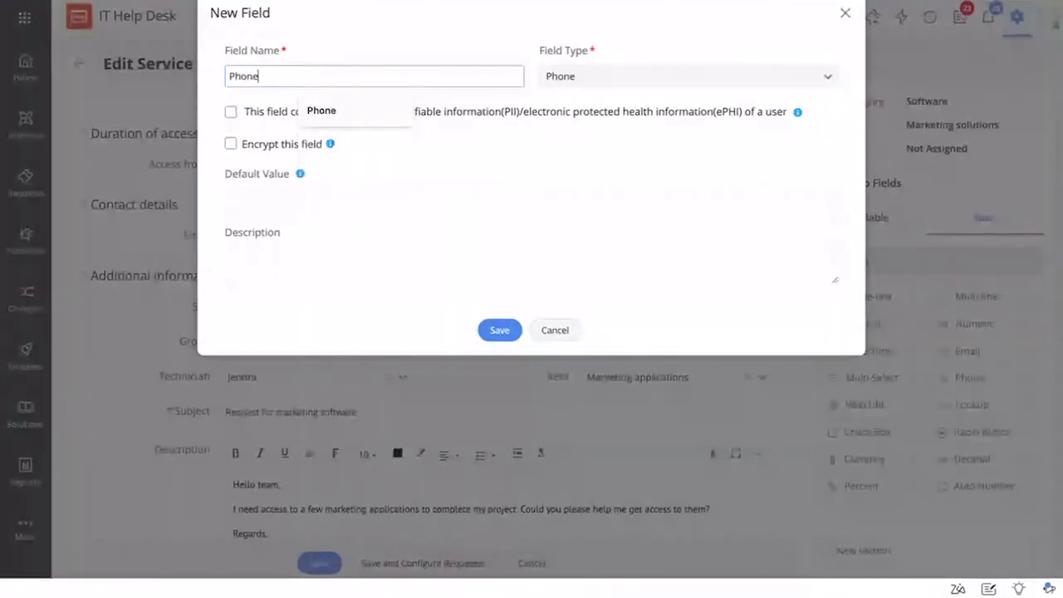
left_click(393, 149)
left_click(230, 111)
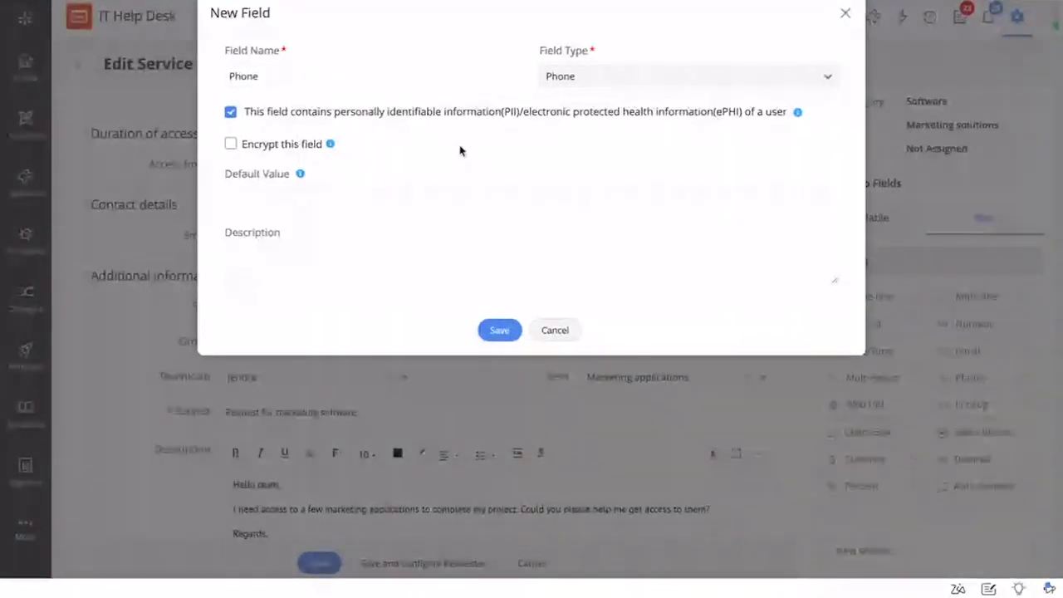
left_click(231, 146)
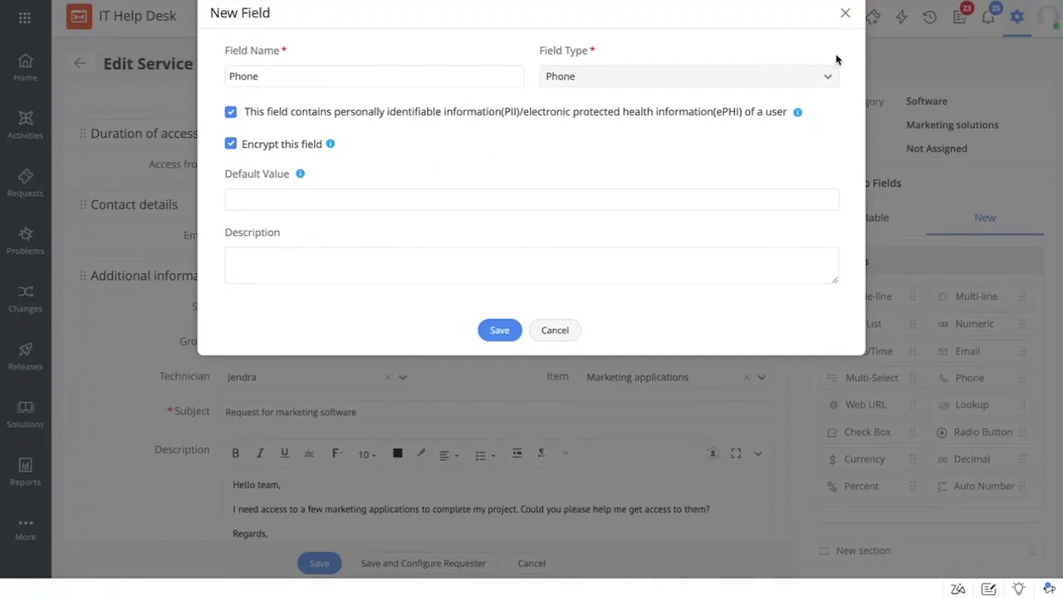
left_click(847, 14)
Step: Review the rest of the technician form down to the cost details and associated groups, including the user groups on offer
scroll(576, 357, "down", 3)
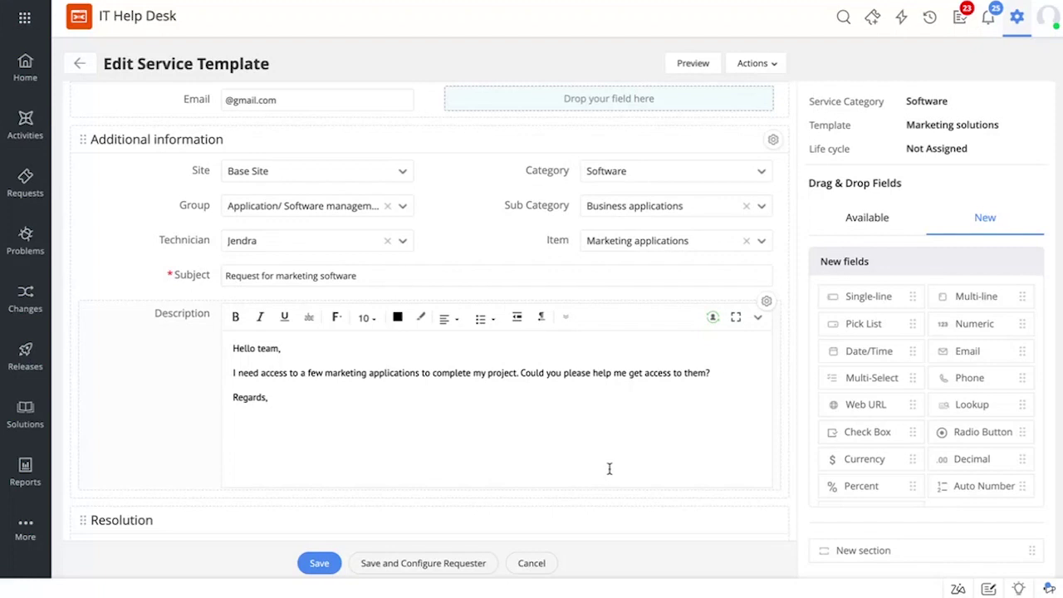
scroll(609, 469, "down", 5)
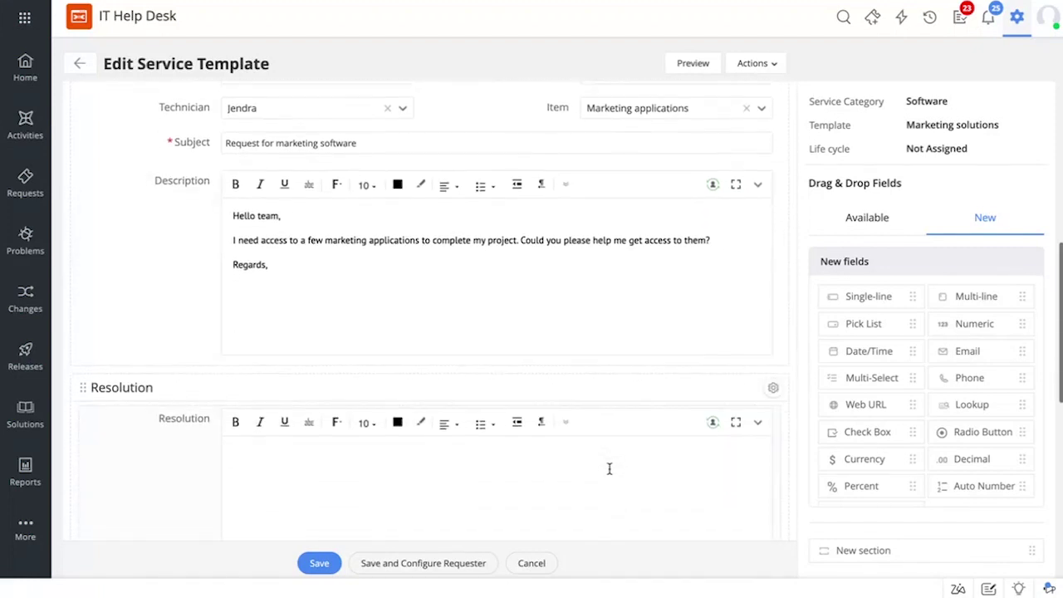
scroll(609, 473, "down", 3)
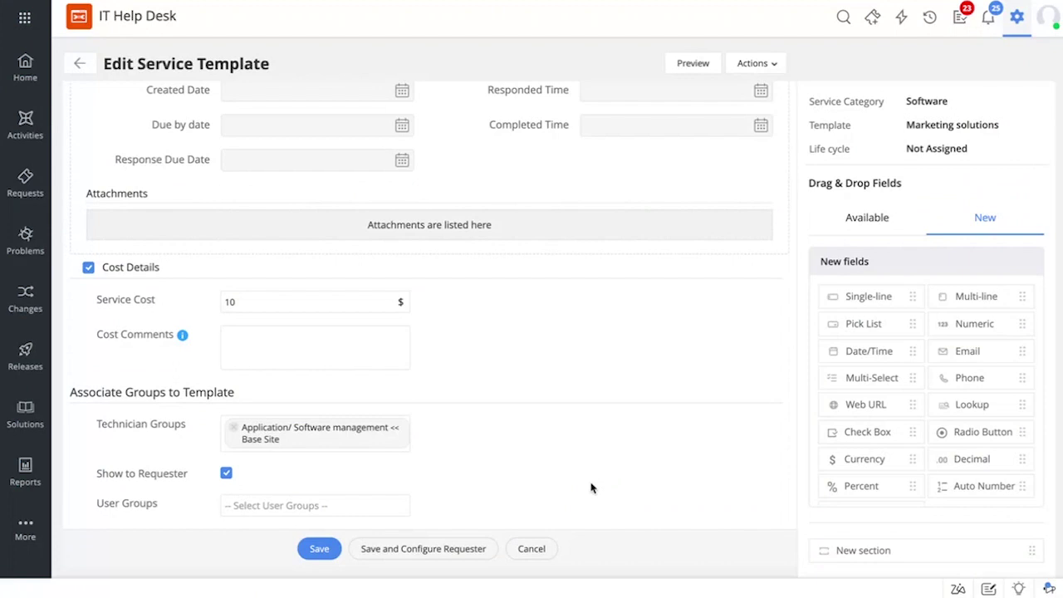
left_click(351, 508)
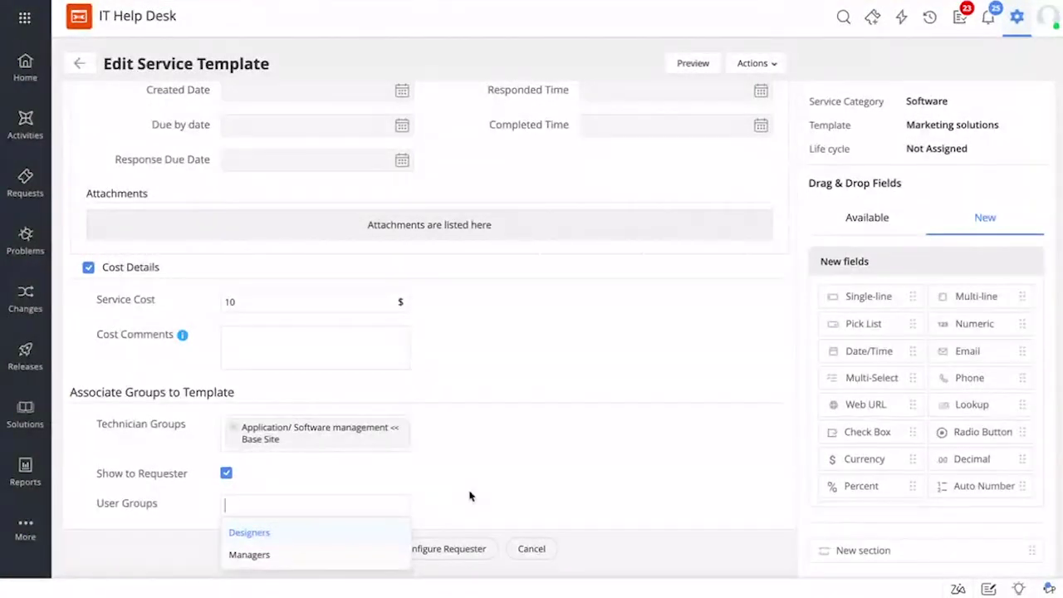
key("Escape")
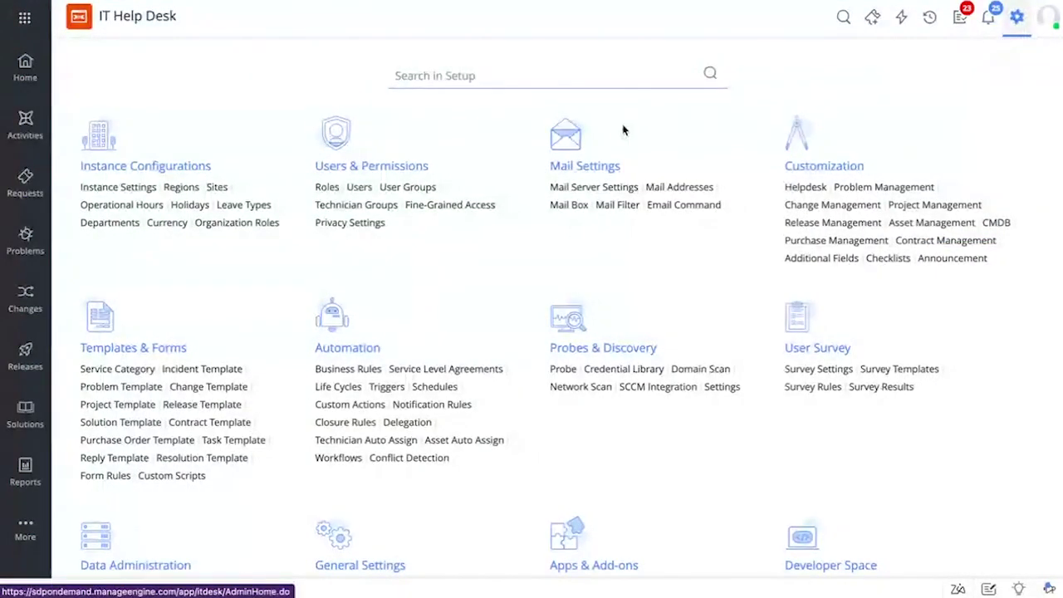
Step: Edit the Application/ Software management technician group and move the first available technician into the selected technicians
left_click(388, 205)
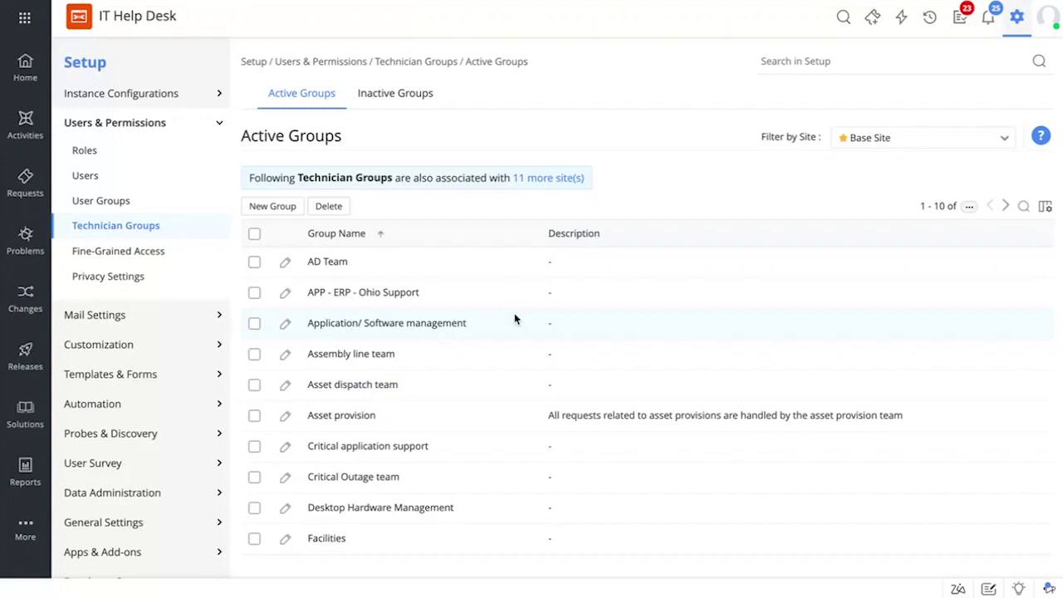
left_click(285, 324)
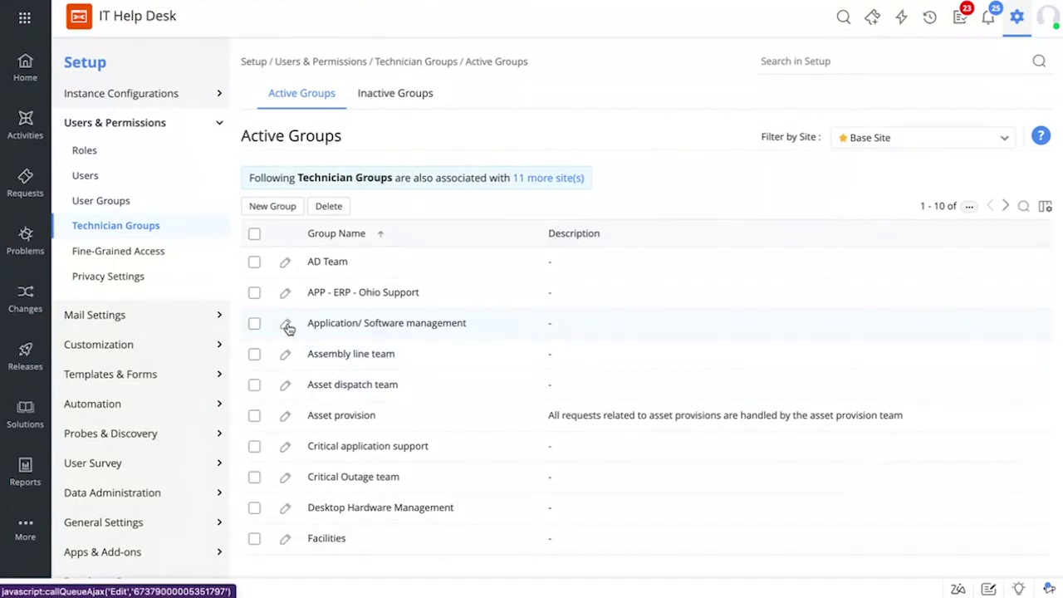
scroll(655, 216, "down", 2)
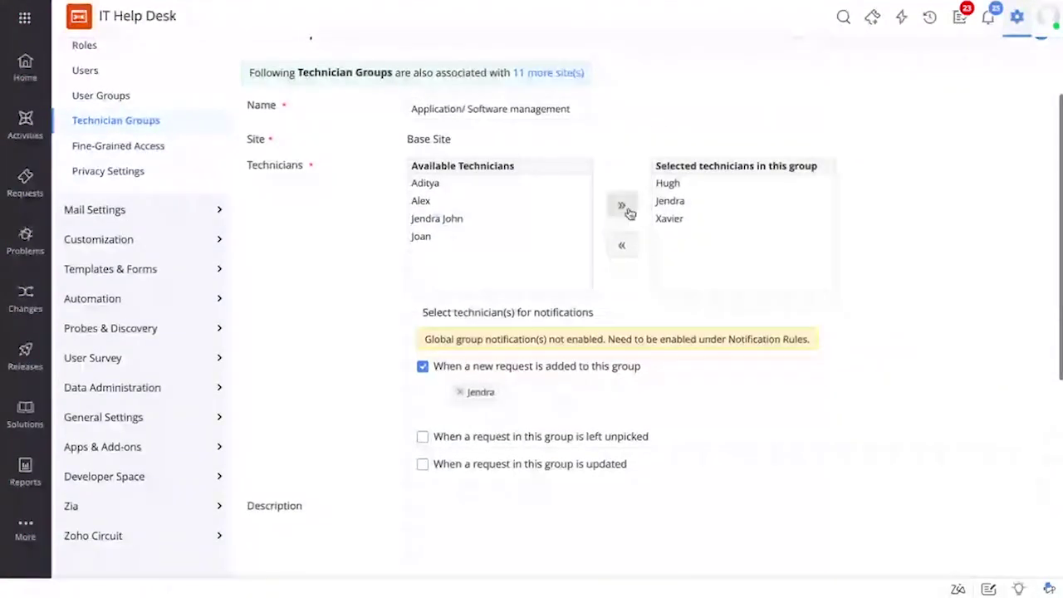
left_click(426, 188)
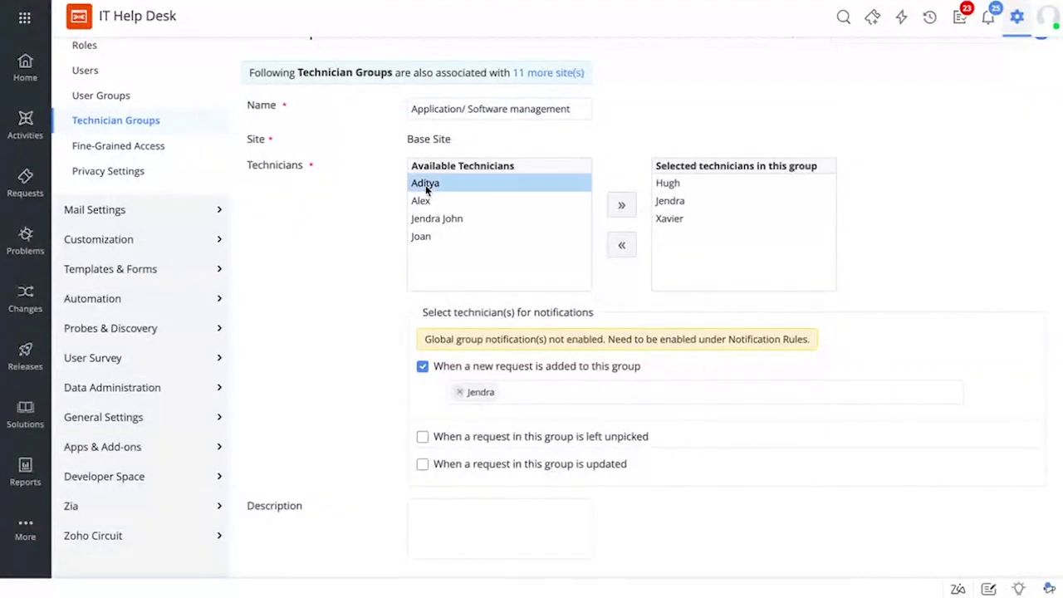
left_click(621, 205)
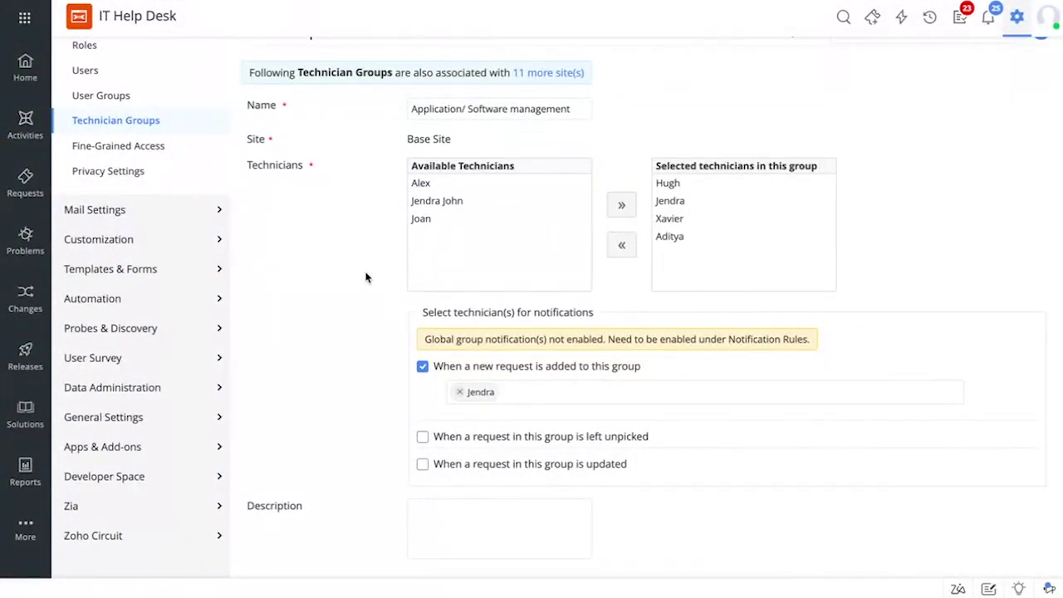
Step: Enable the group's notifications for unpicked and updated requests, and review its mail settings and assigned organization roles
scroll(365, 277, "down", 3)
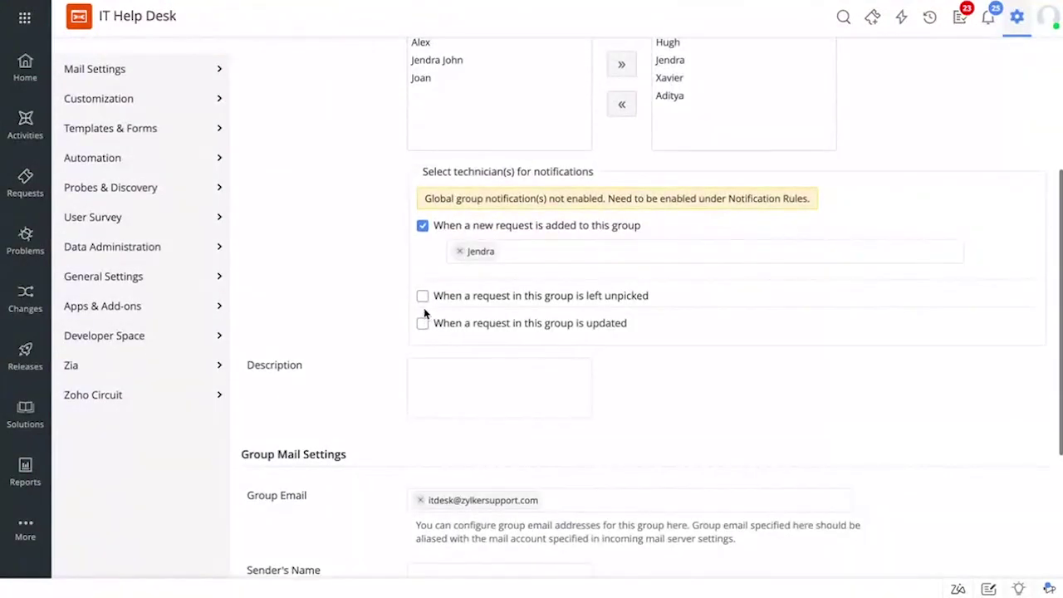
left_click(423, 297)
left_click(424, 392)
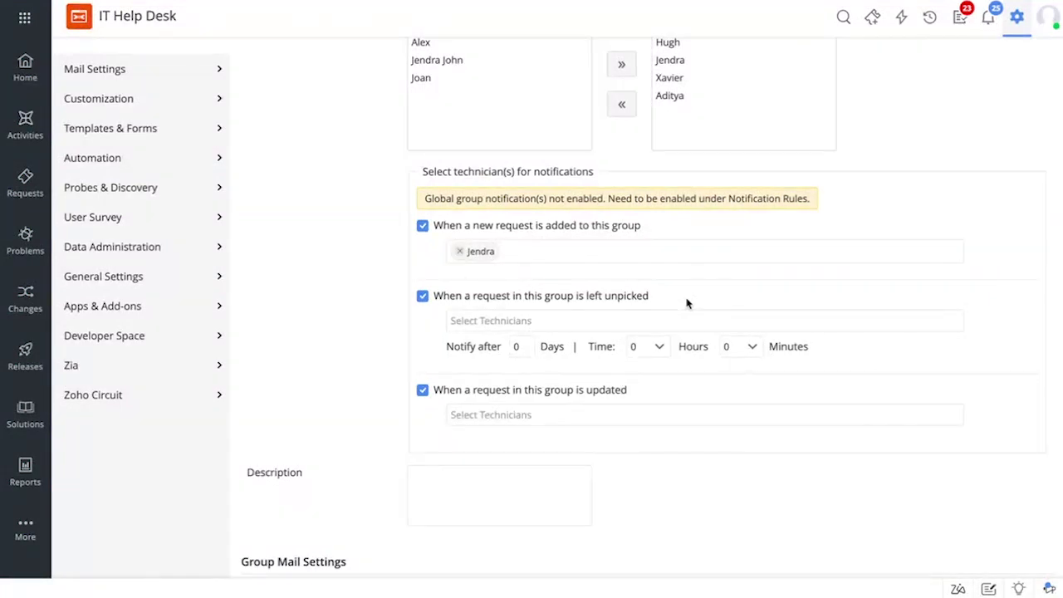
scroll(714, 402, "down", 5)
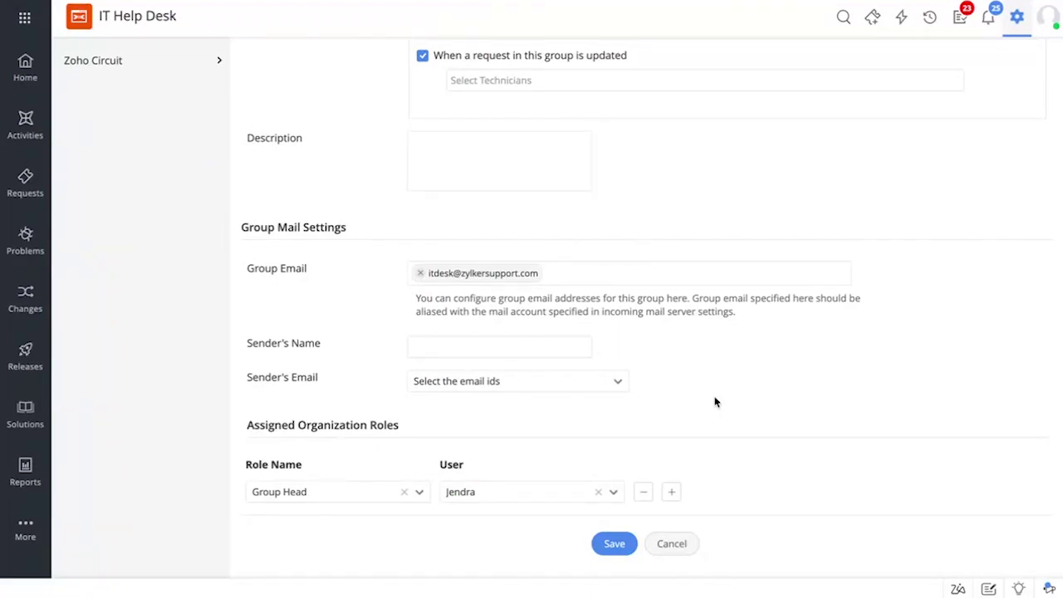
scroll(714, 402, "up", 10)
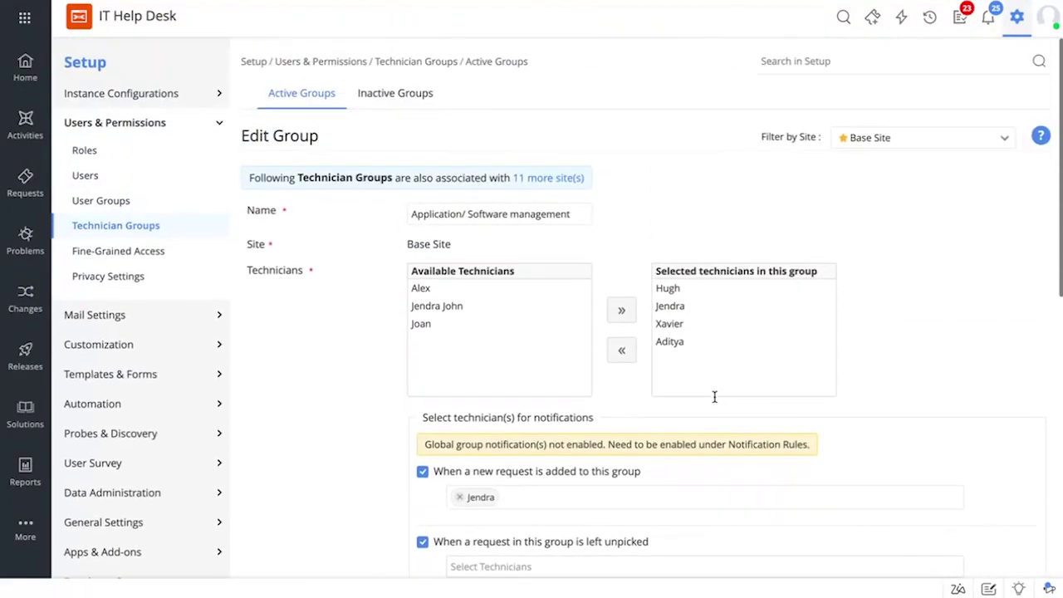
Step: Start a new user group named VIP under Users & Permissions
left_click(154, 206)
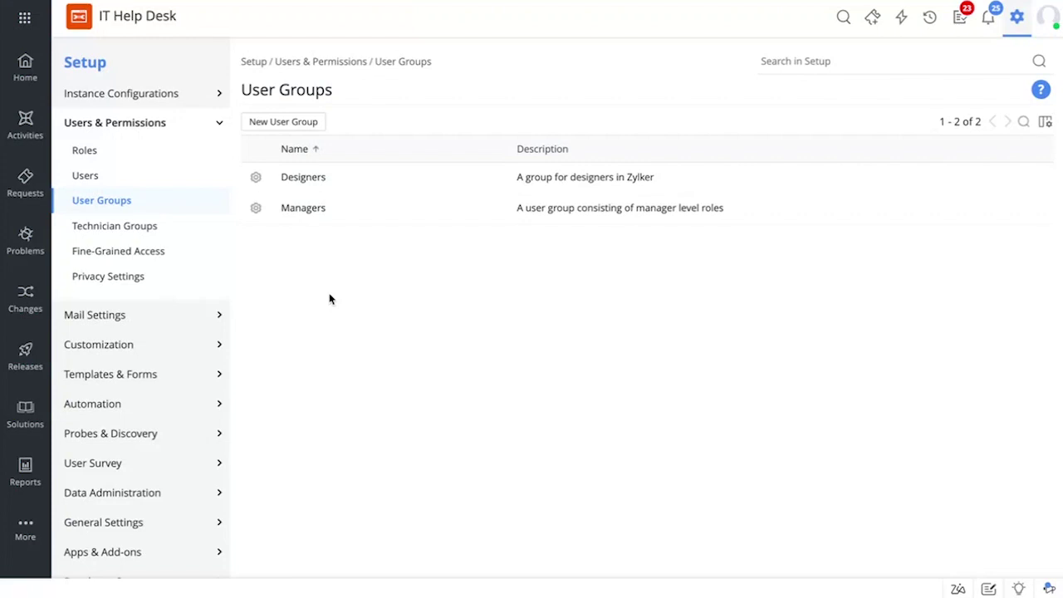
left_click(301, 125)
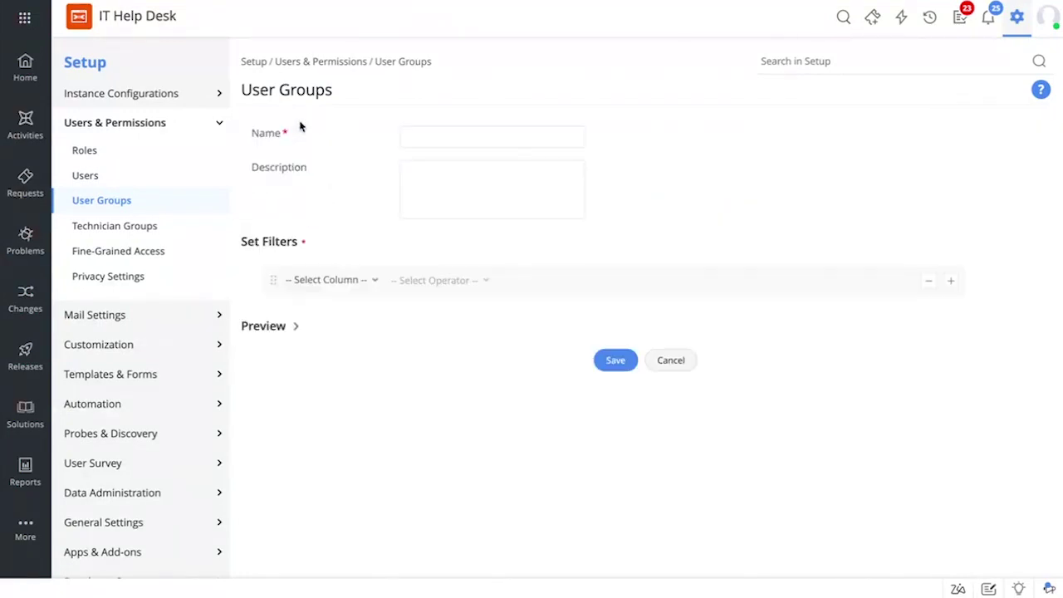
left_click(435, 140)
type("VIP")
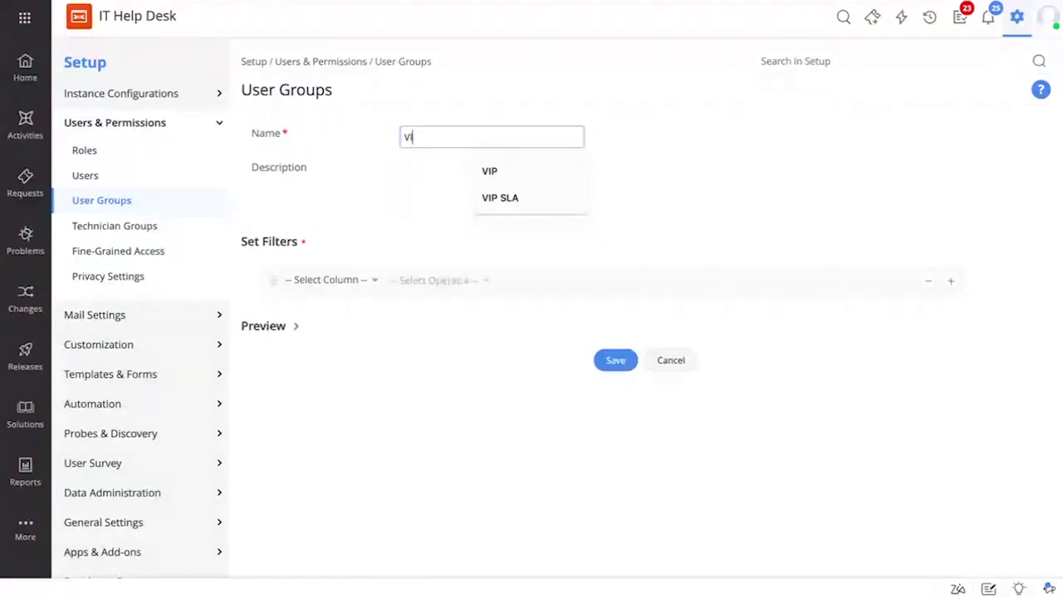
left_click(426, 195)
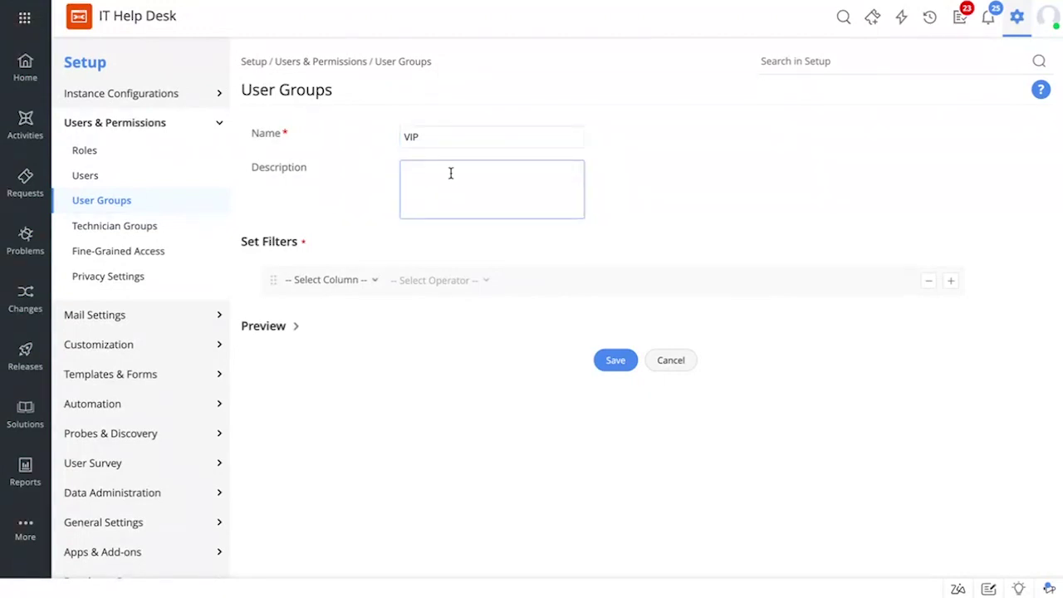
Step: Set the VIP group's filter to VIP User is Yes
left_click(335, 282)
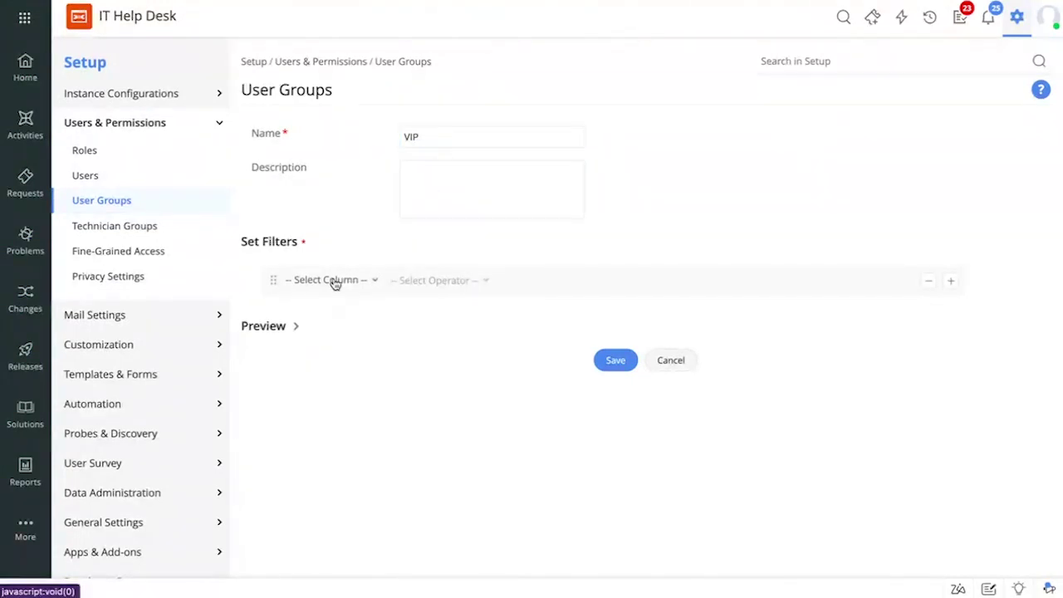
type("VIP")
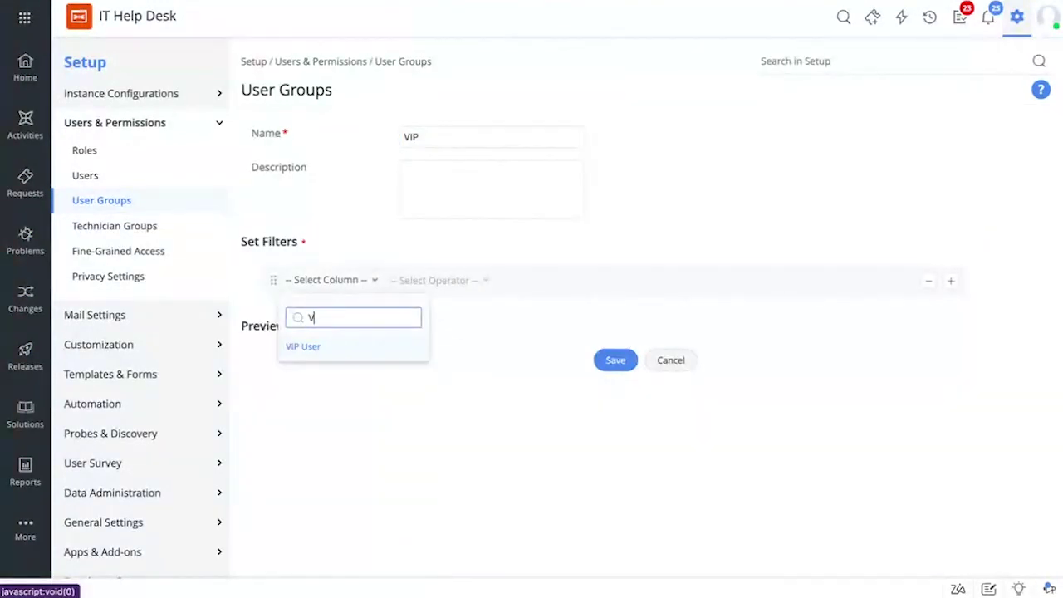
left_click(333, 345)
left_click(376, 343)
left_click(420, 308)
Step: Preview the users matching the VIP filter and save the user group
left_click(276, 335)
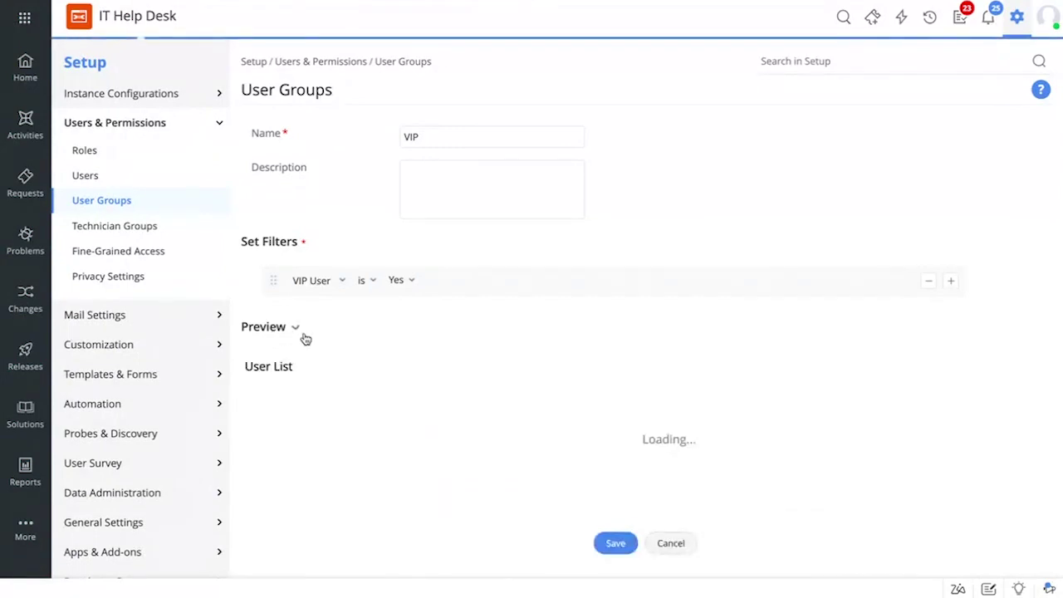
scroll(380, 344, "down", 2)
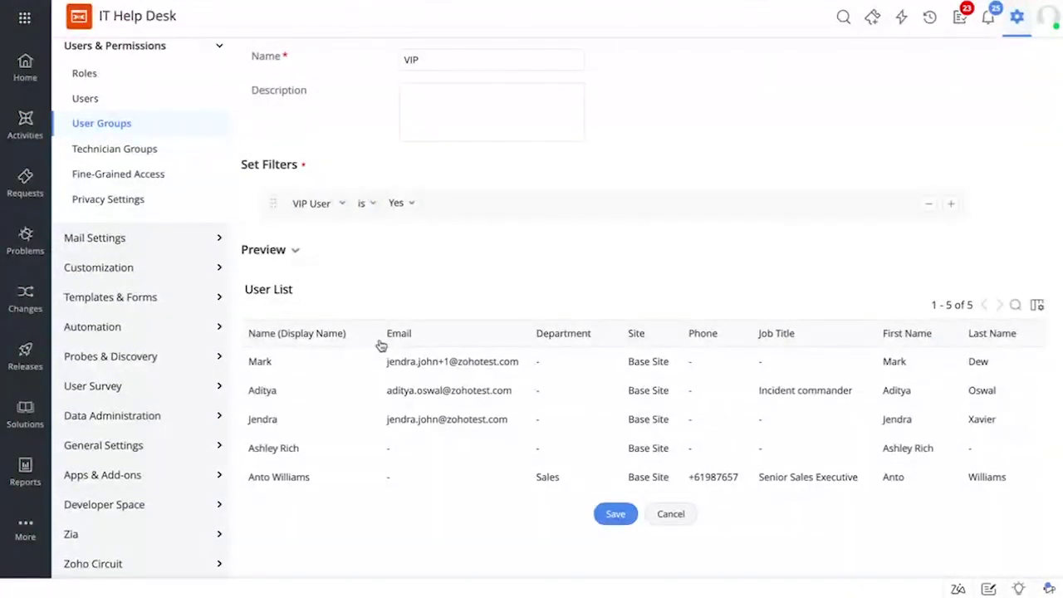
left_click(614, 514)
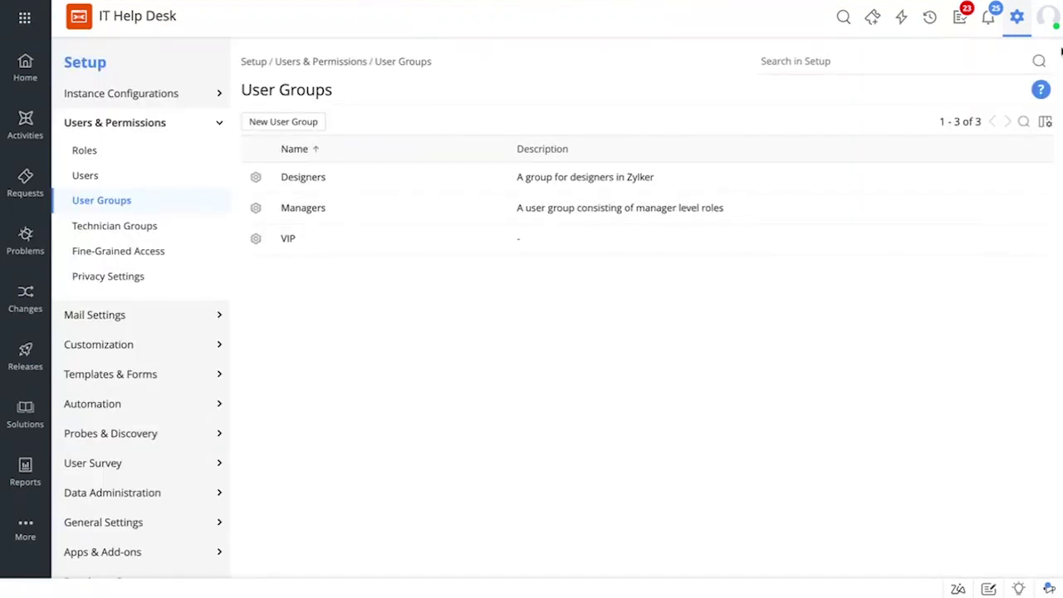
Step: Return to the setup overview and open the Advanced Portal Settings under General Settings
left_click(1017, 17)
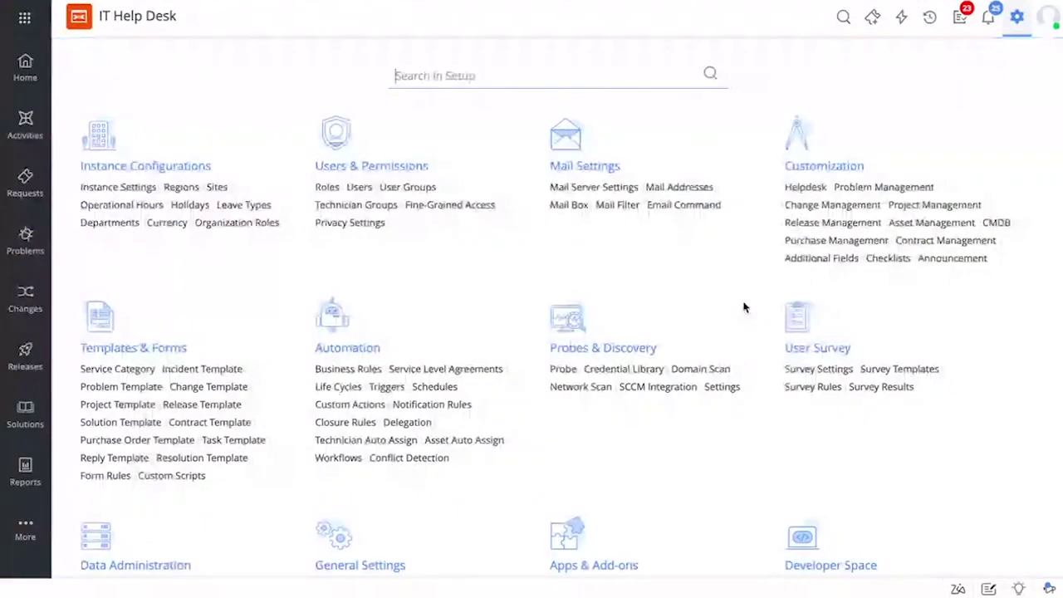
scroll(499, 473, "down", 5)
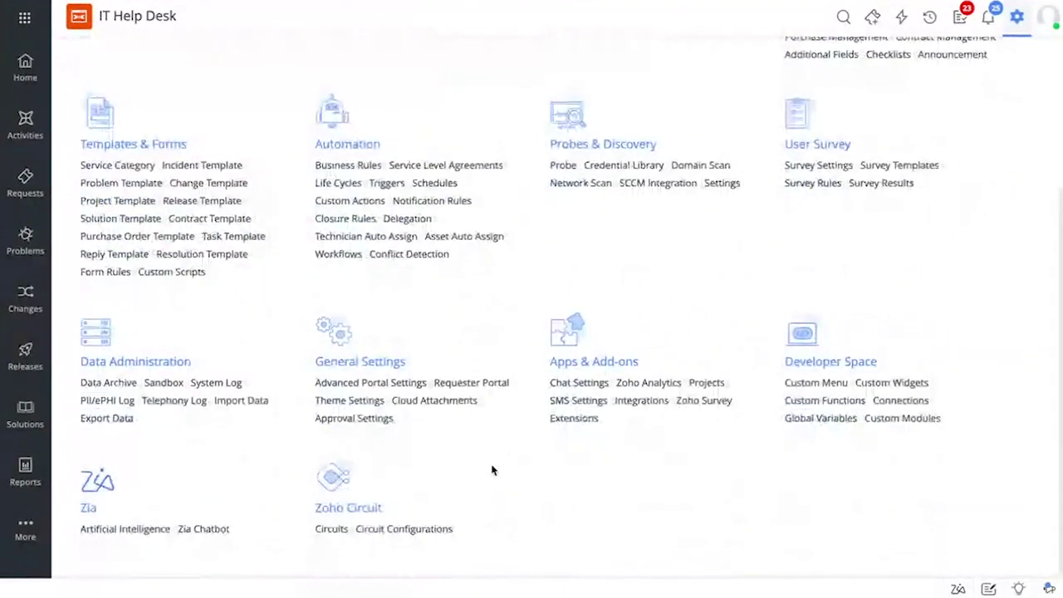
left_click(410, 385)
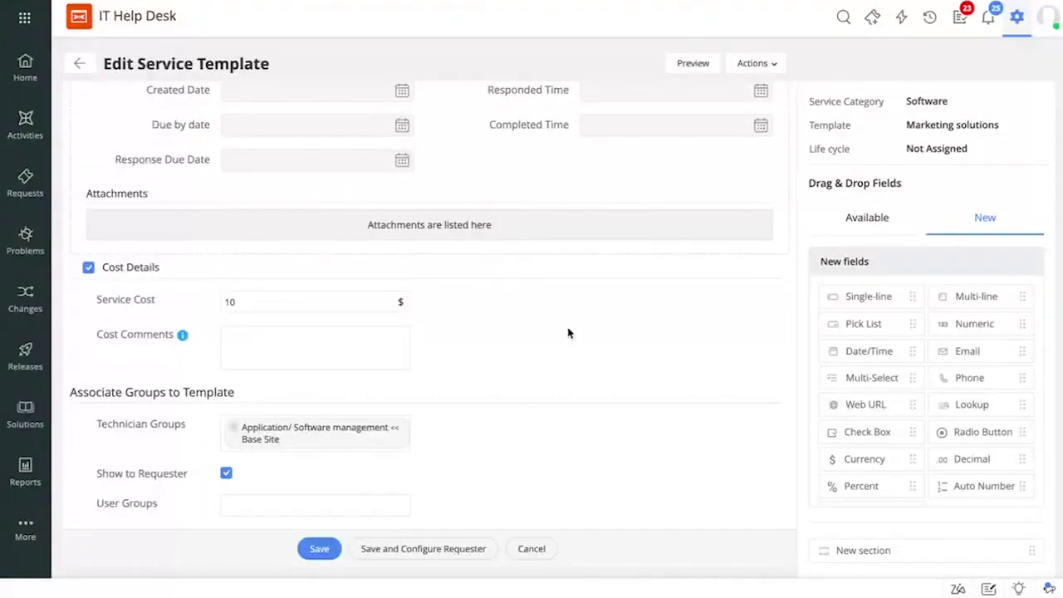
Step: Switch the Marketing solutions template to its requester view, discarding the unsaved changes
scroll(568, 332, "up", 10)
scroll(568, 328, "up", 10)
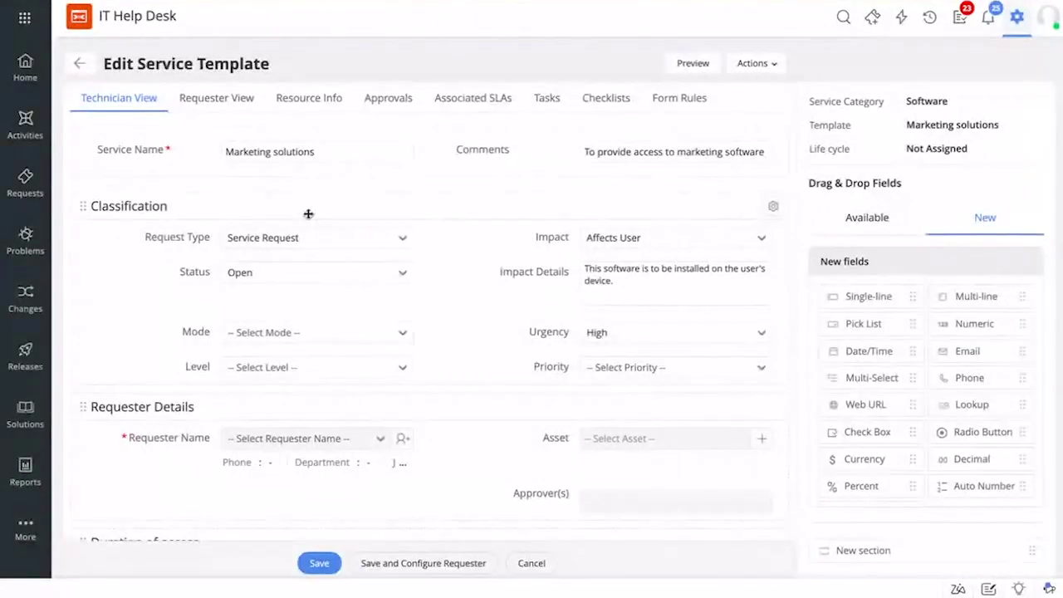
left_click(226, 100)
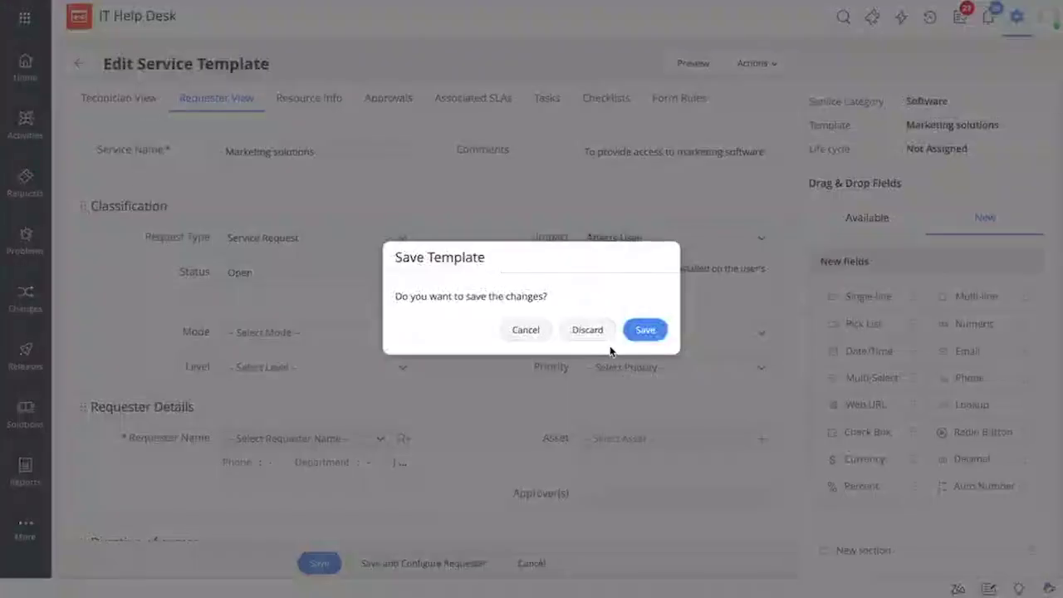
left_click(587, 330)
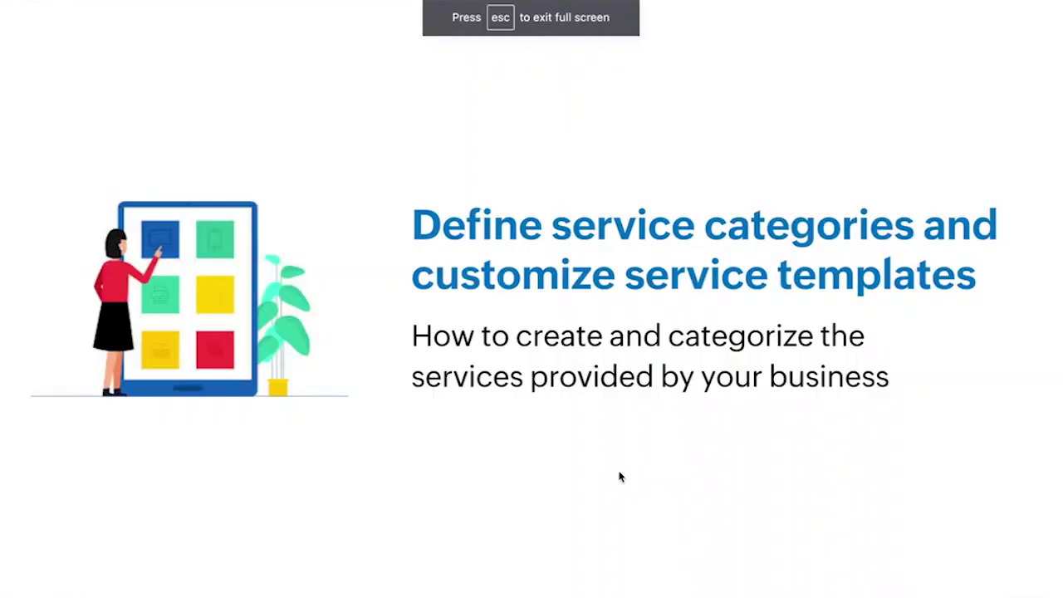
key("Right")
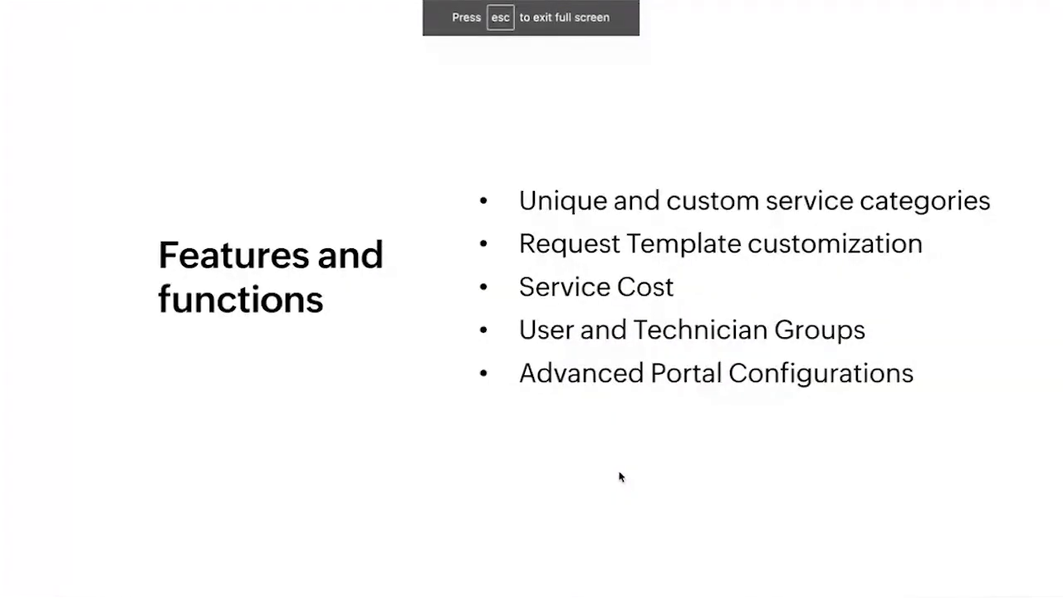
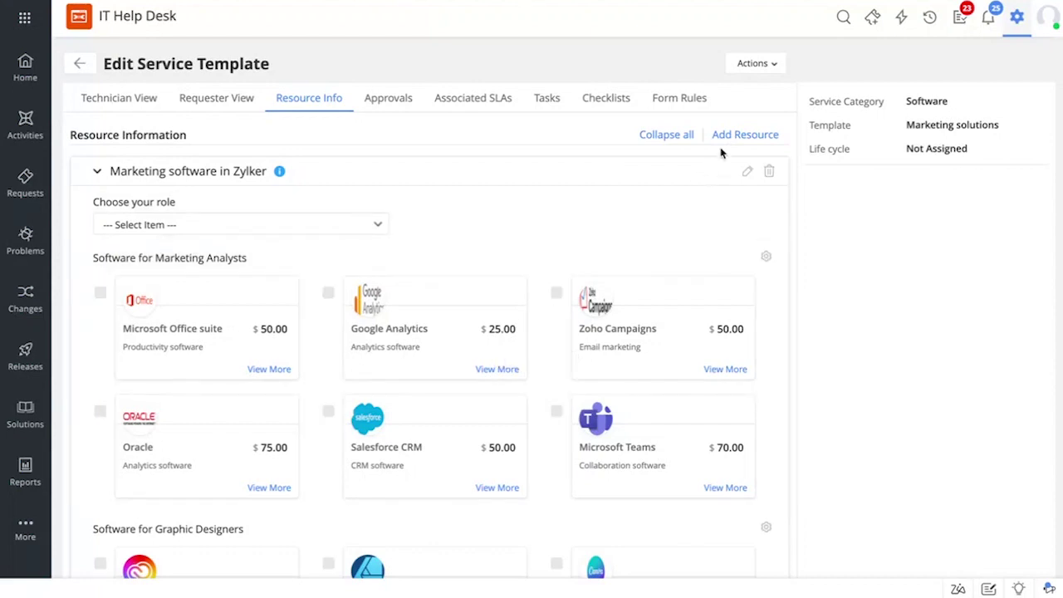
Step: Start a new resource titled Collaboration apps in the template's resource information and look at choosing from existing questions
left_click(729, 138)
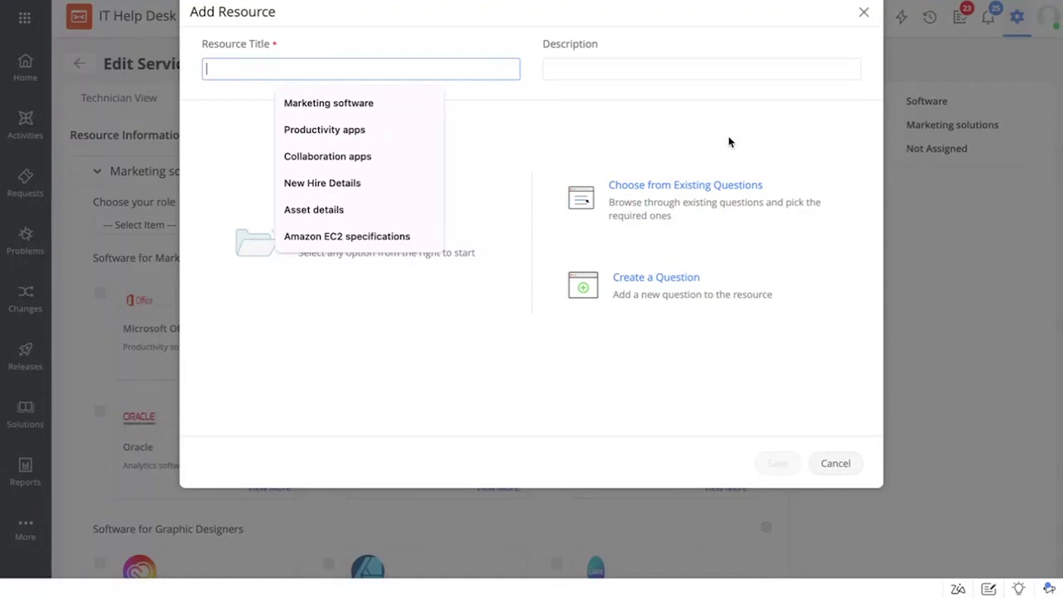
left_click(390, 163)
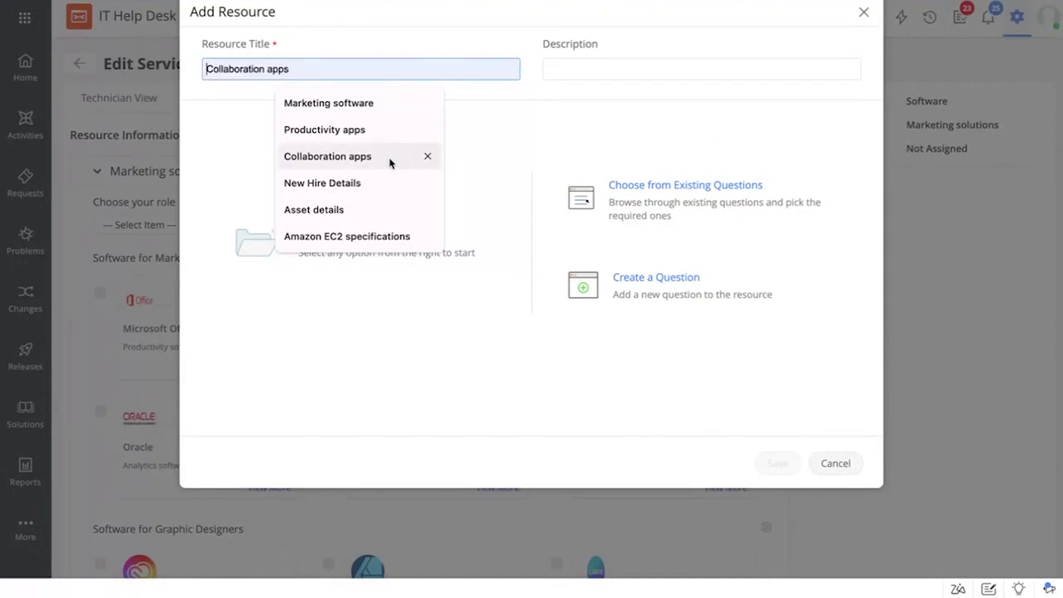
left_click(392, 163)
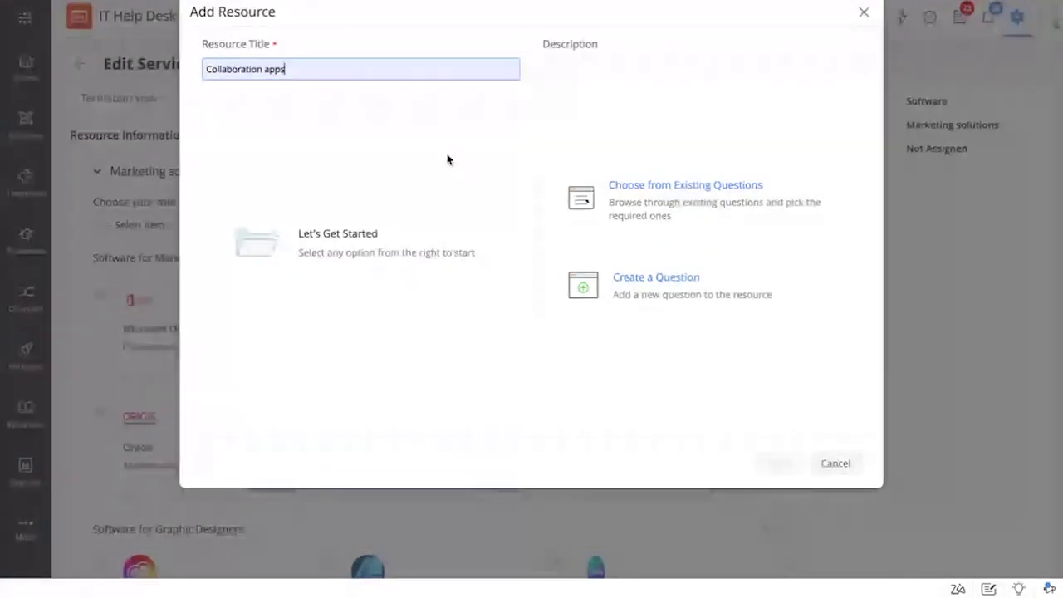
left_click(726, 193)
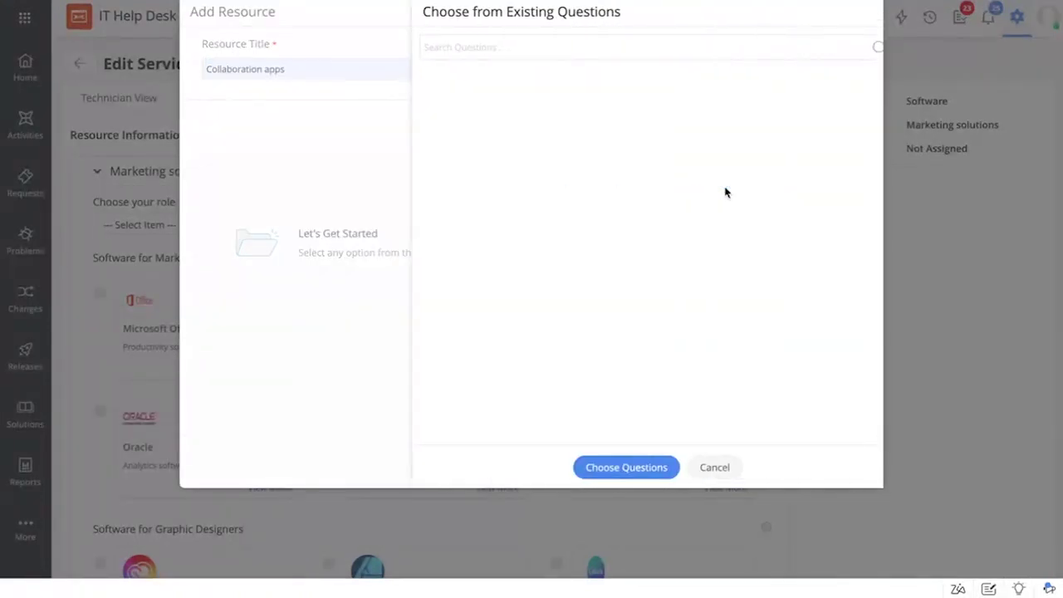
left_click(692, 465)
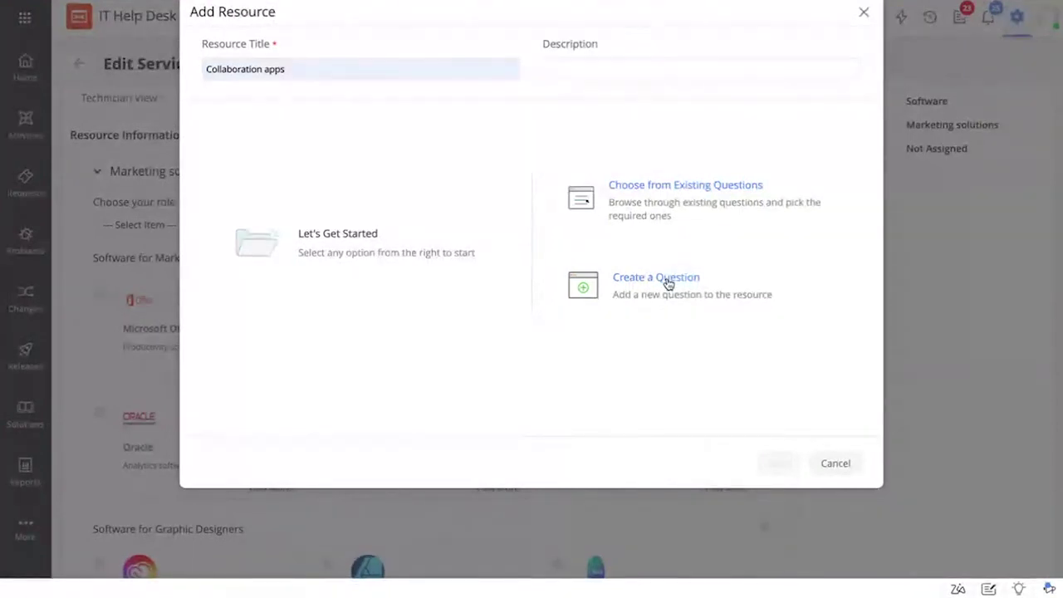
Step: Start a check box question named Collaboration apps with the advanced layout enabled and Multiple as the allowed quantity
left_click(669, 283)
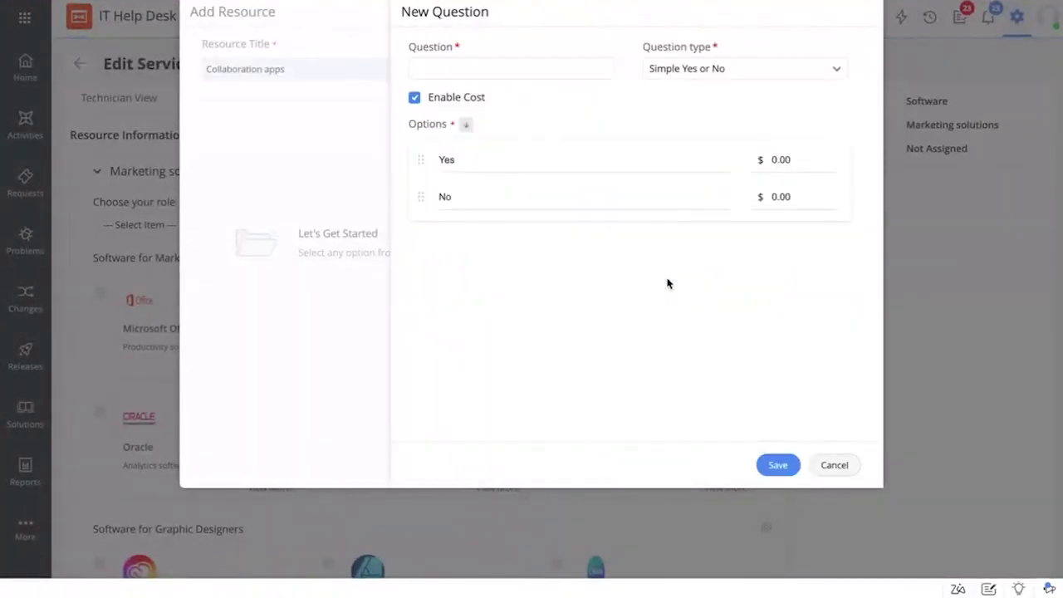
left_click(566, 70)
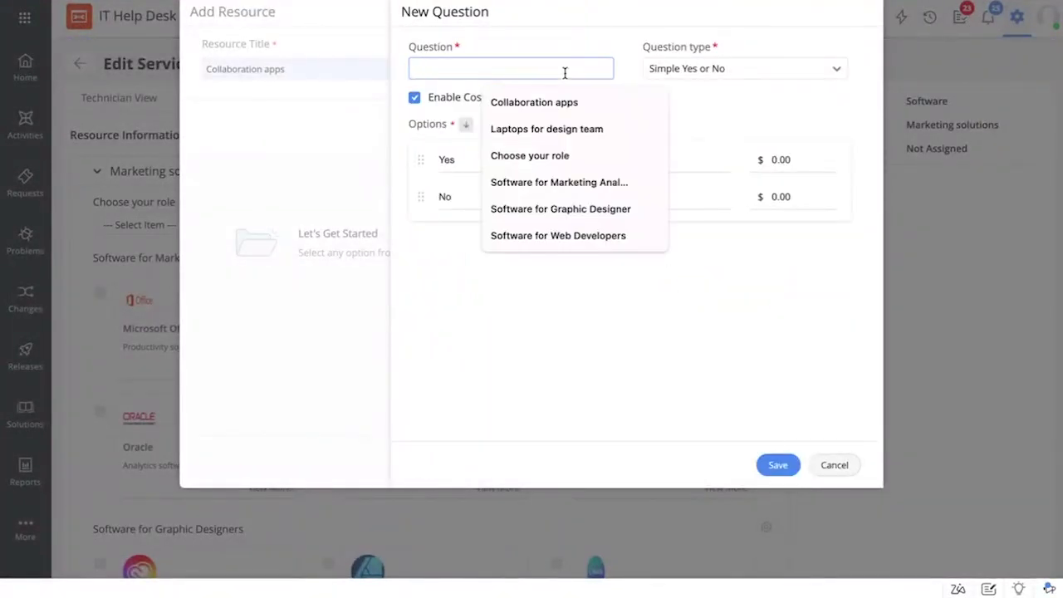
left_click(562, 100)
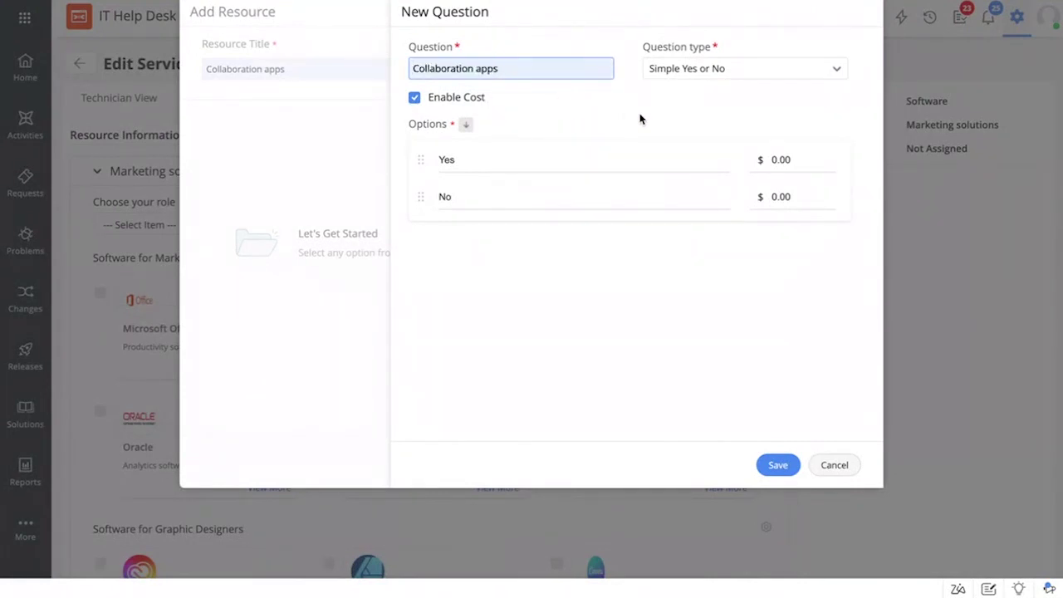
left_click(704, 75)
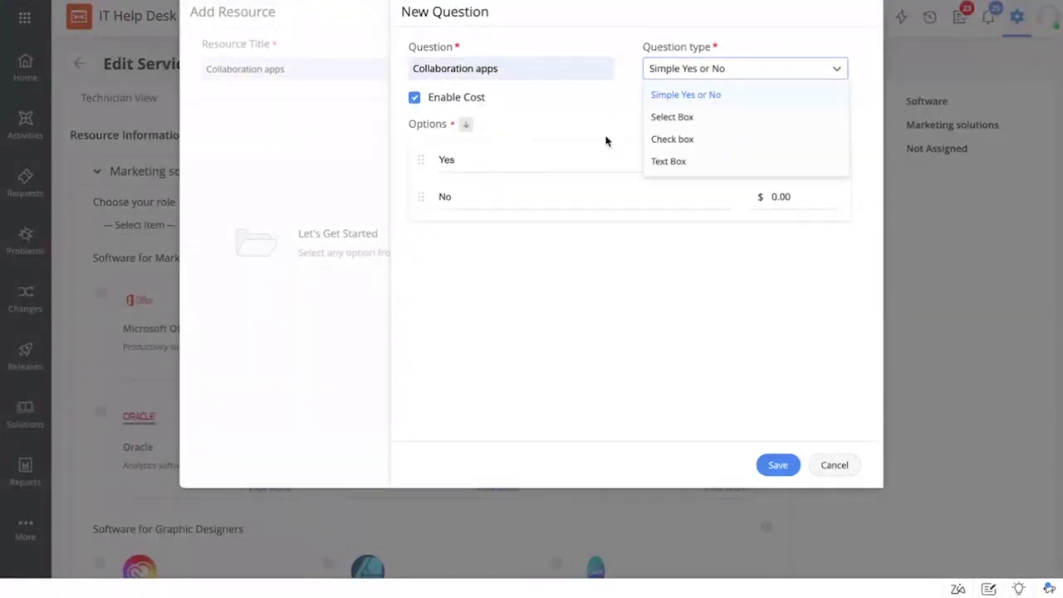
left_click(681, 143)
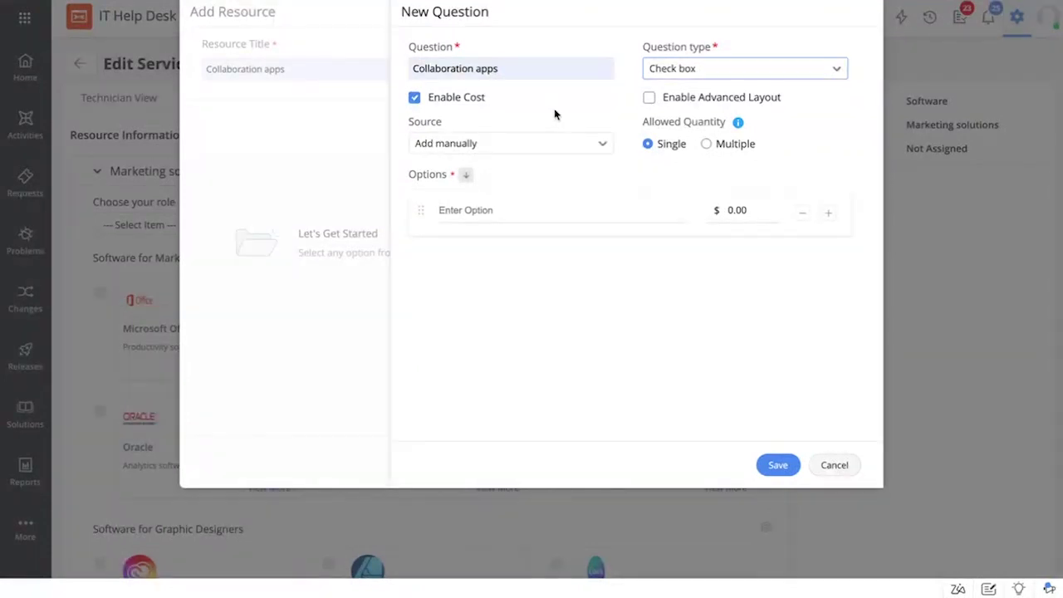
left_click(649, 98)
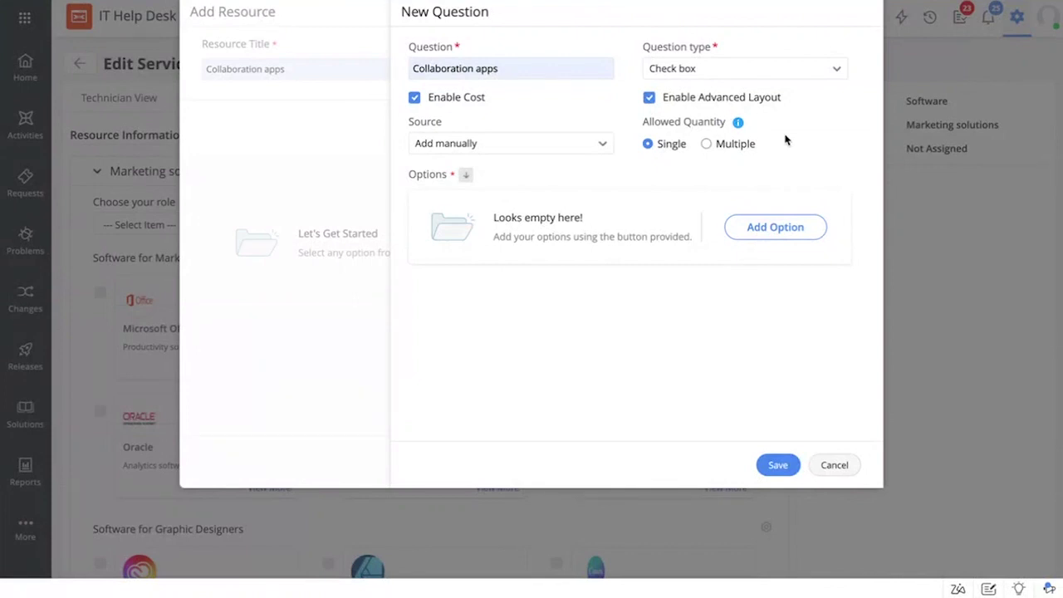
left_click(707, 144)
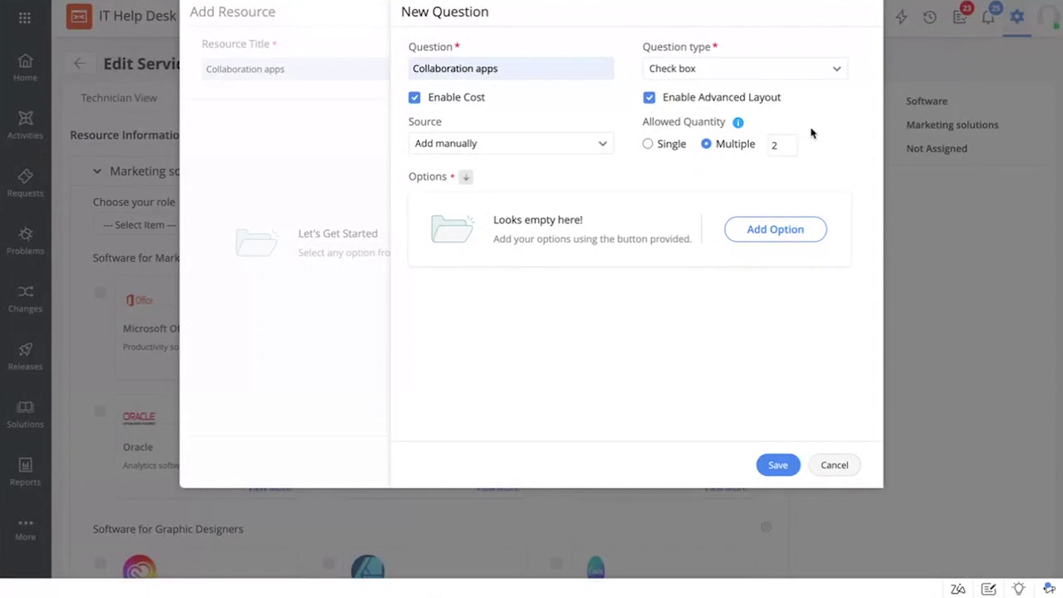
Step: Add an option named Slack to the question with a cost of $100.00 and Slack.png as its image
left_click(765, 229)
left_click(586, 65)
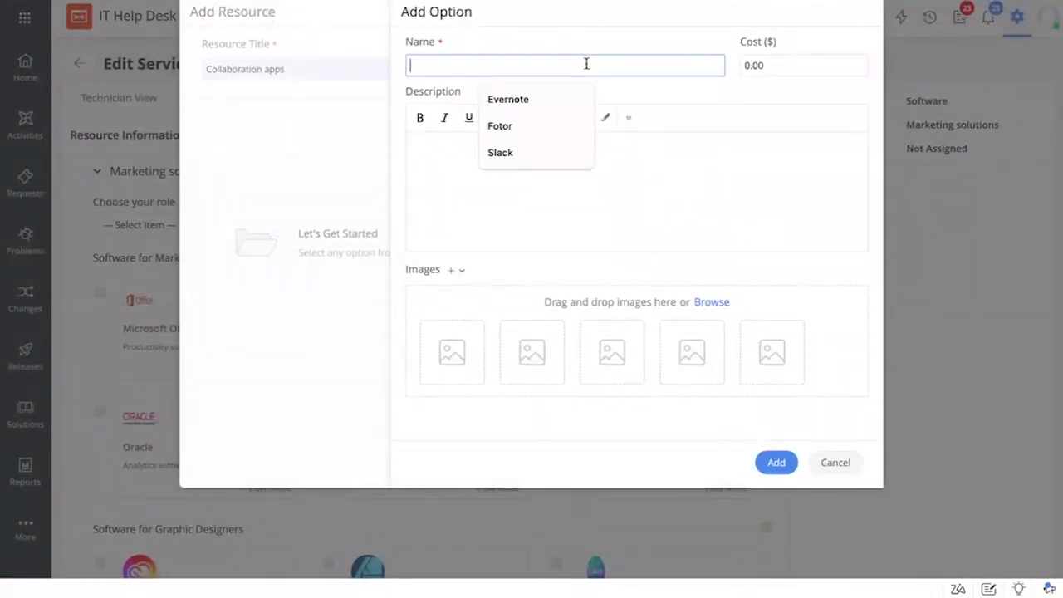
type("Sl")
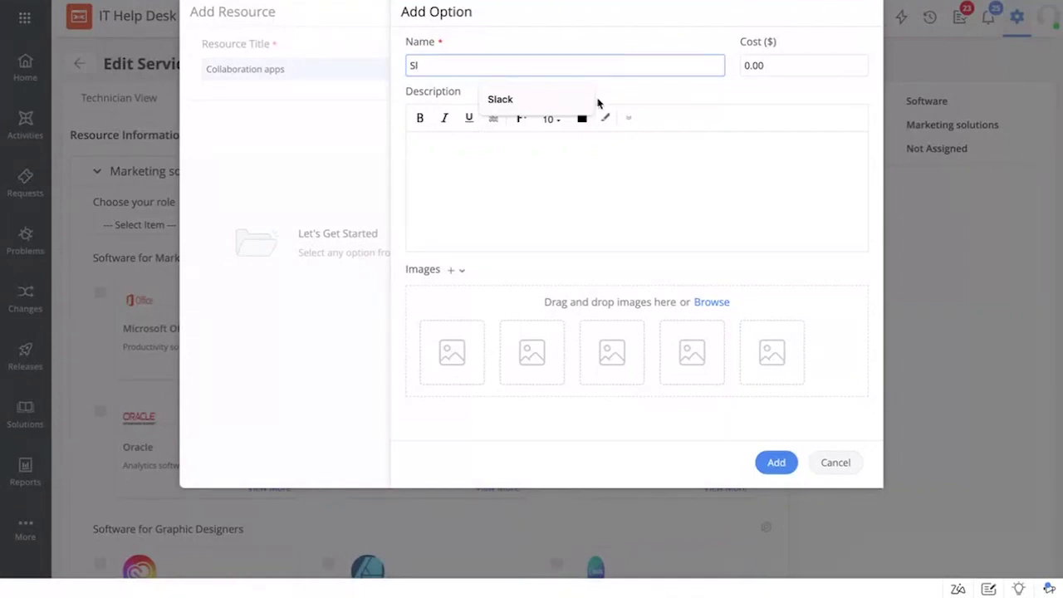
left_click(584, 104)
left_click(771, 71)
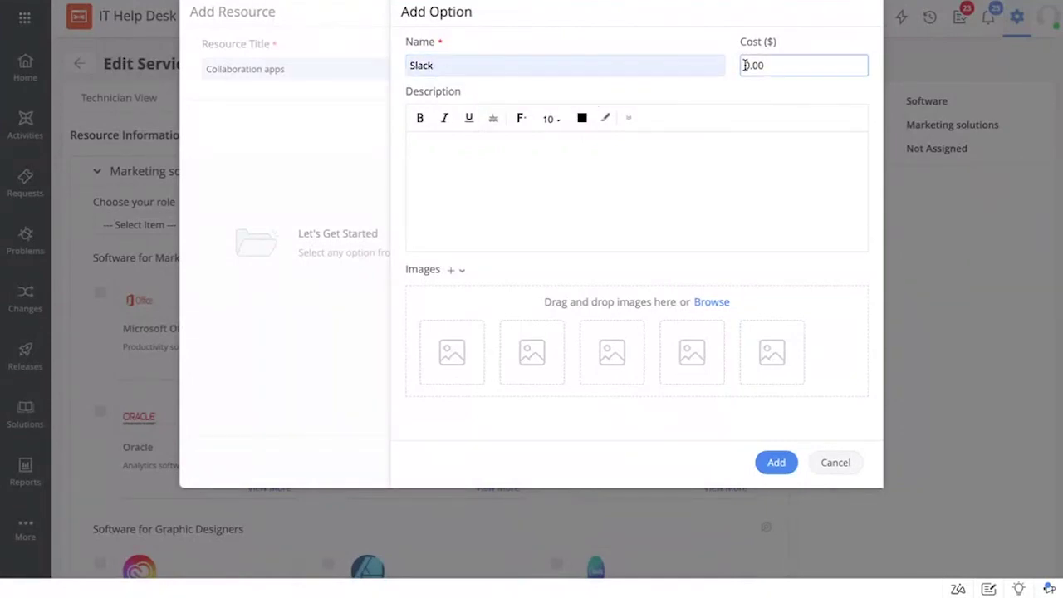
type("10")
left_click(712, 303)
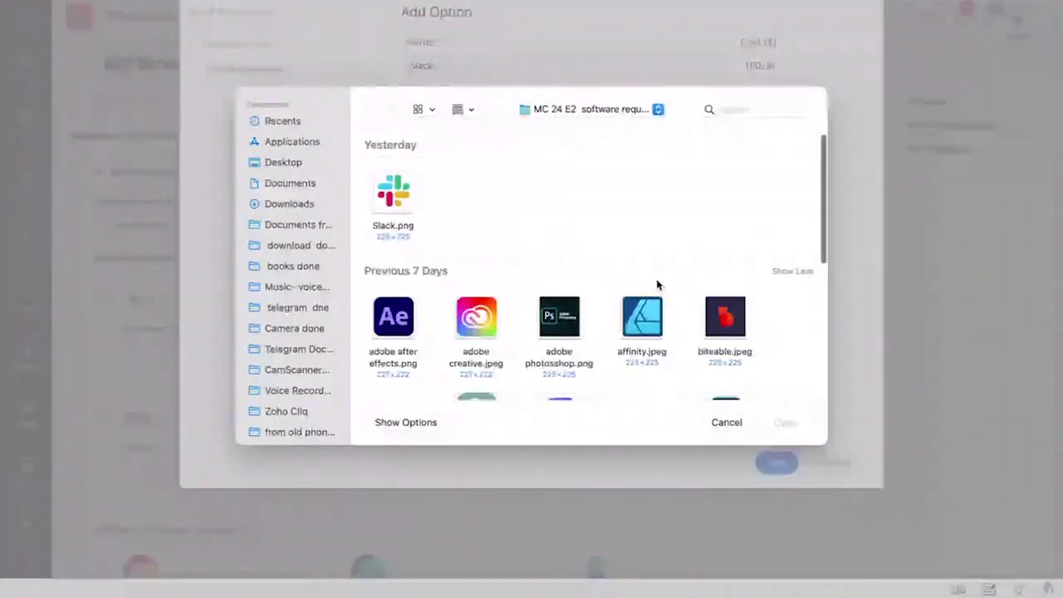
left_click(381, 197)
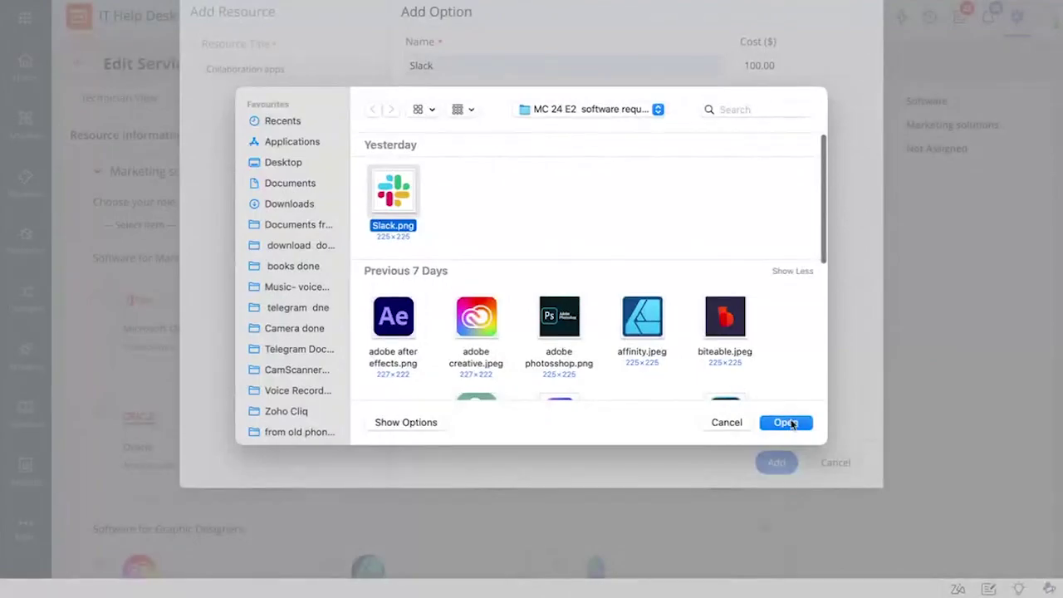
left_click(786, 421)
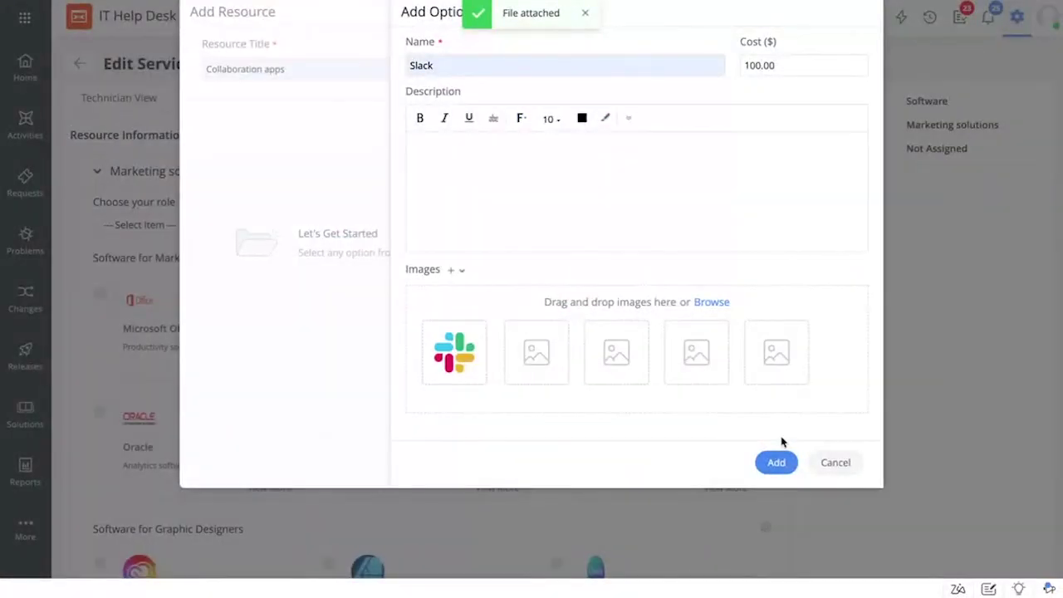
left_click(774, 462)
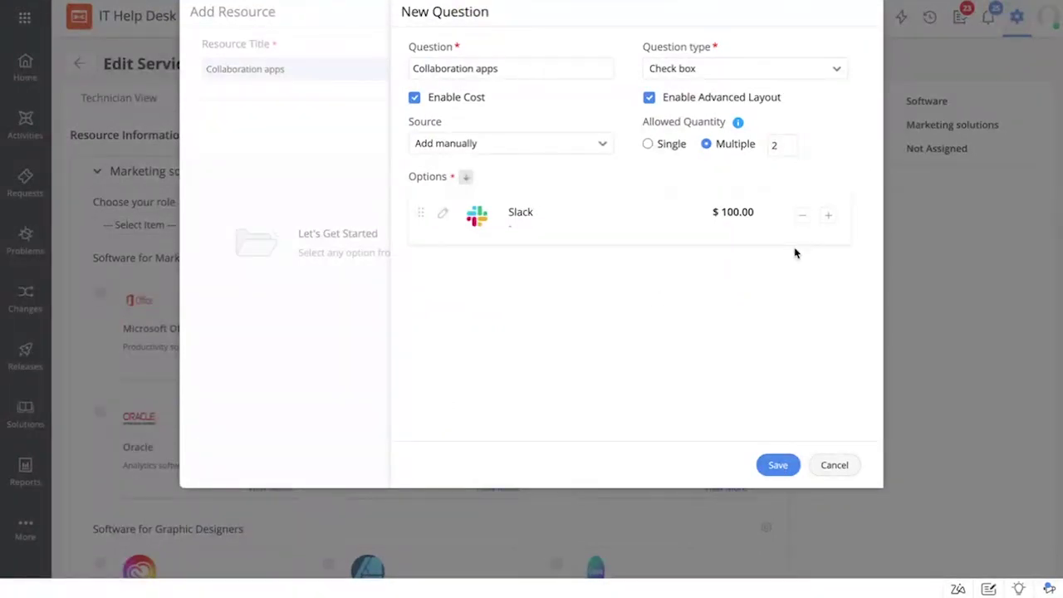
Step: Discard the Collaboration apps question and close the new resource without saving
left_click(830, 468)
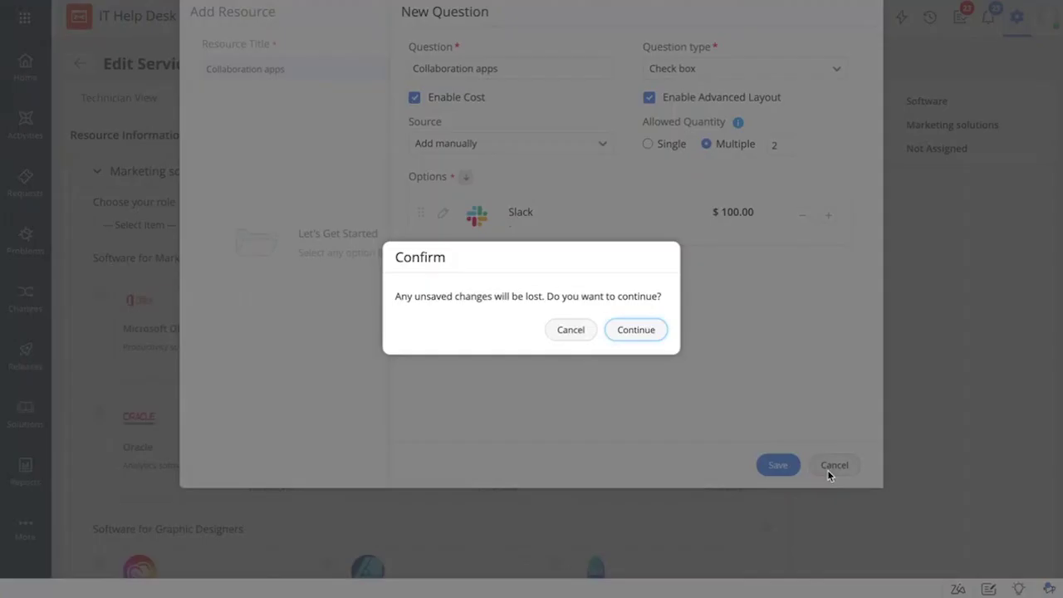
left_click(636, 330)
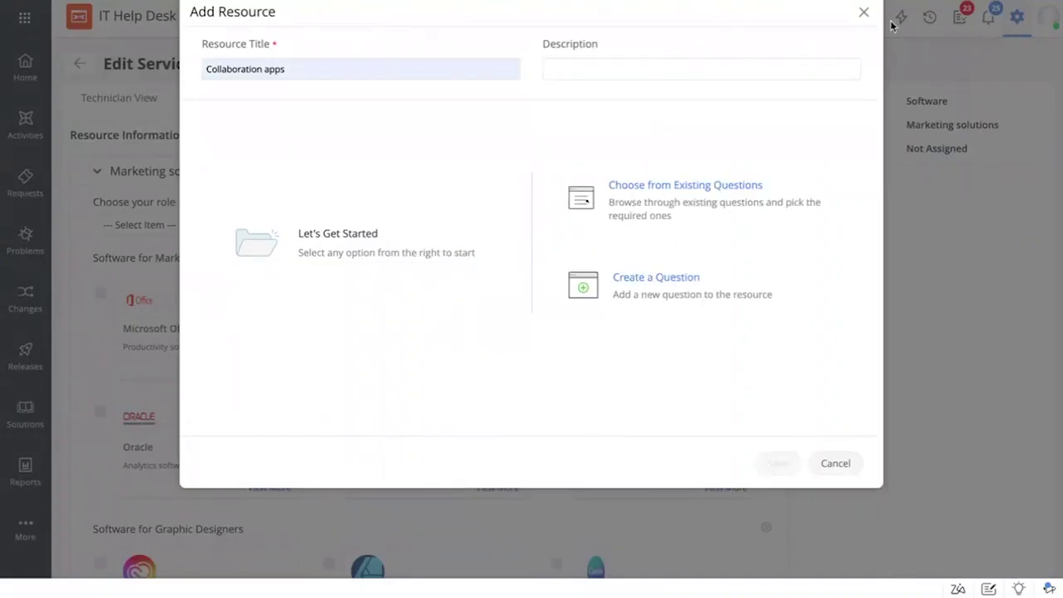
left_click(865, 13)
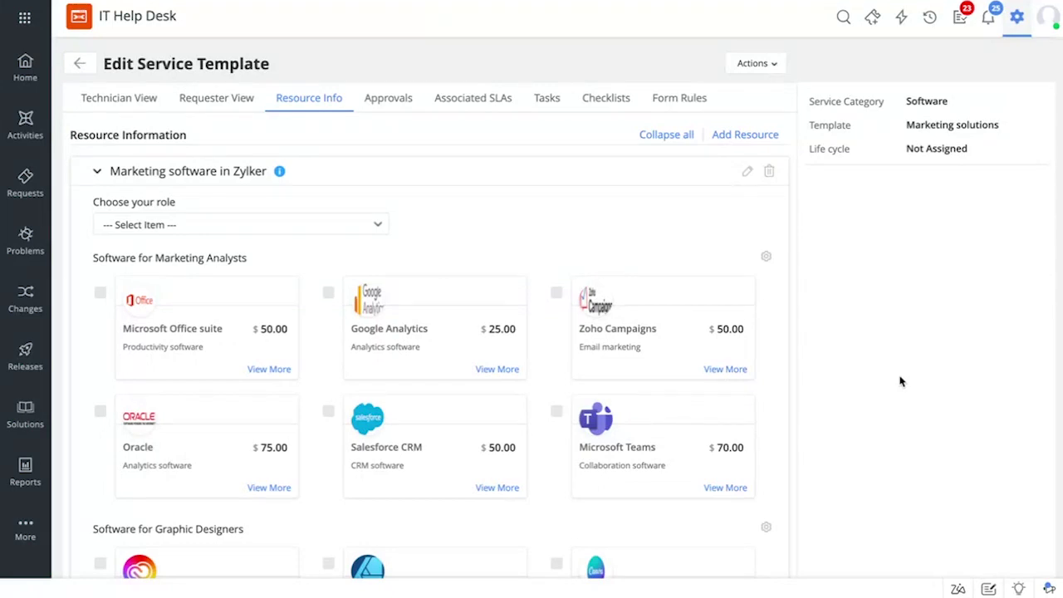
Step: Open the "Show software for Marketing Analysts" rule from the template's form rules for editing
left_click(685, 99)
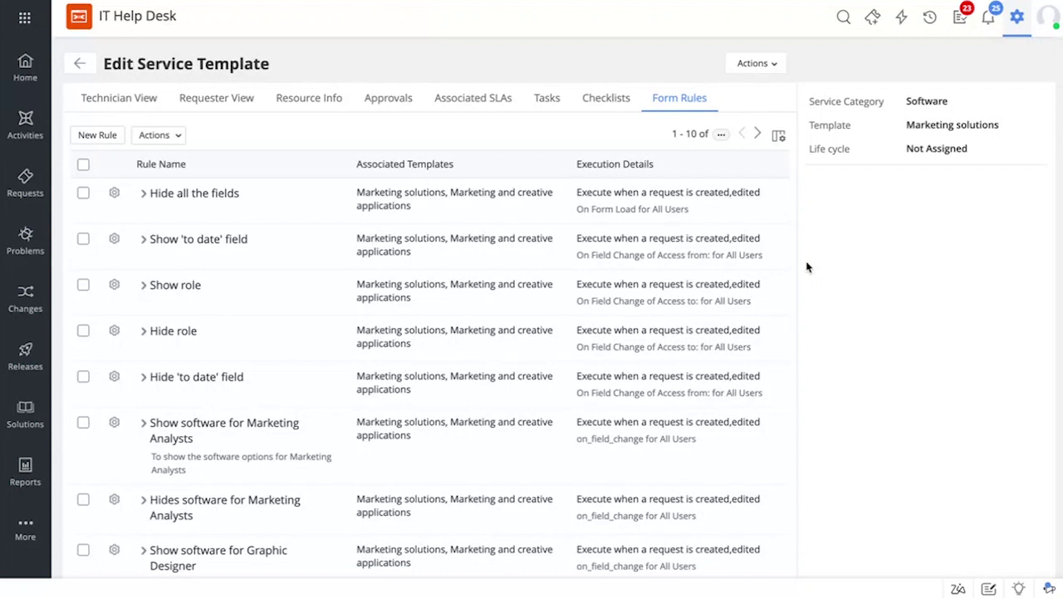
left_click(116, 424)
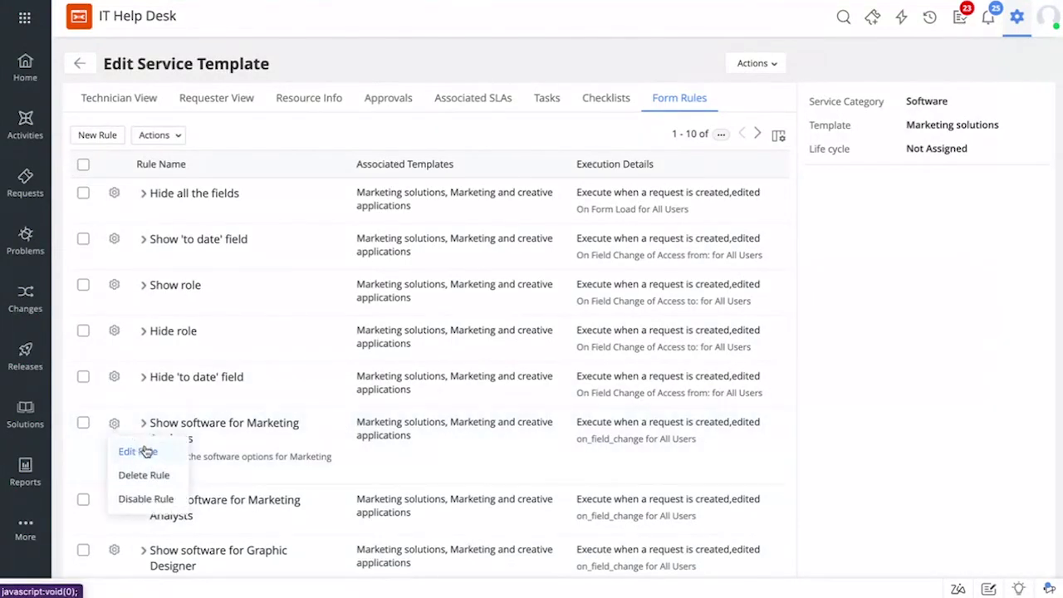
left_click(141, 452)
left_click(146, 451)
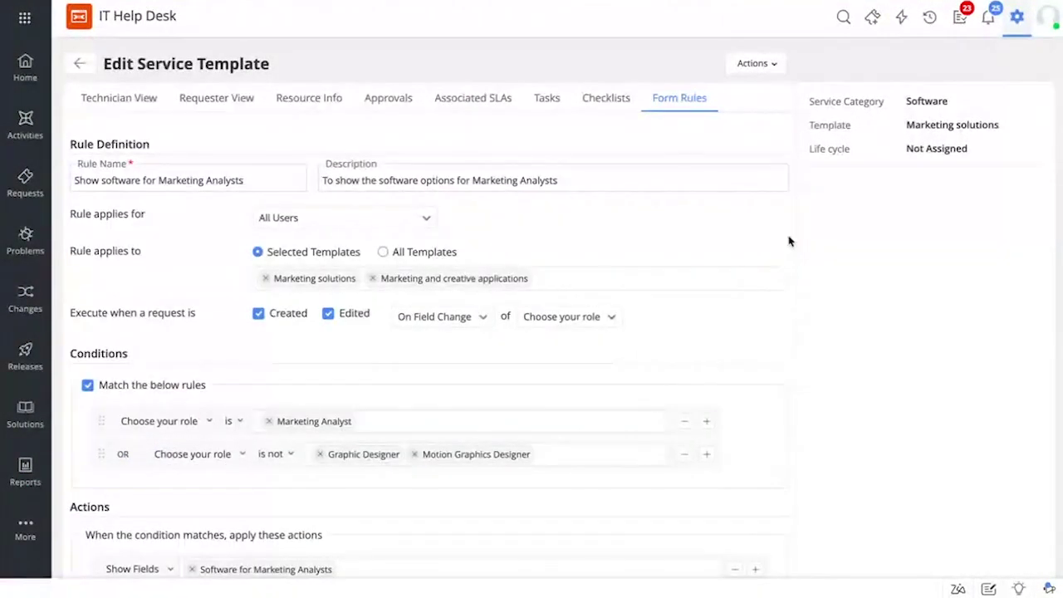
Step: Review which users the rule can apply to and which form events can trigger its execution
scroll(789, 241, "down", 1)
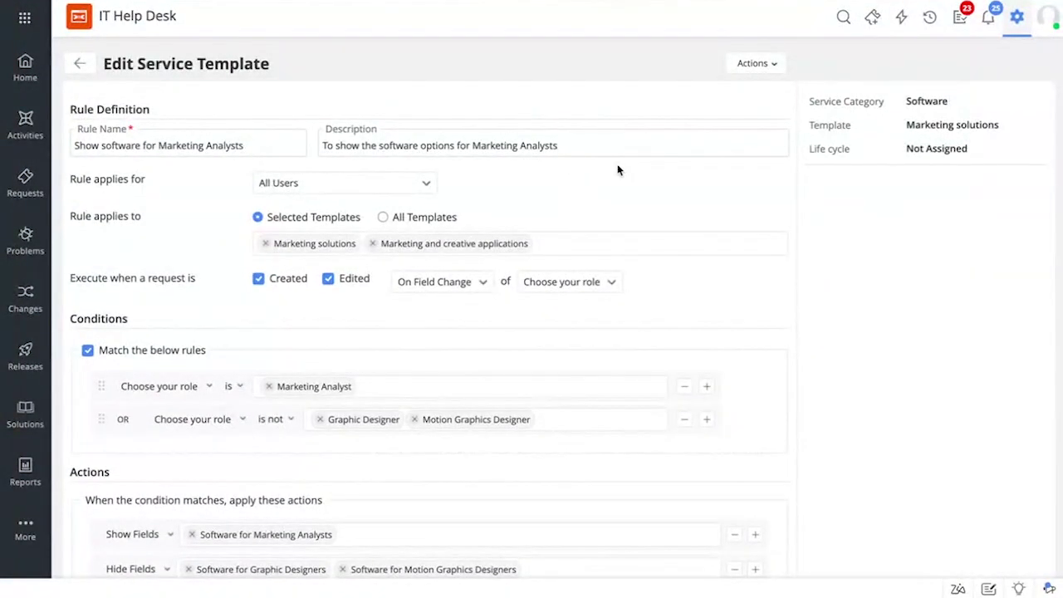
left_click(399, 191)
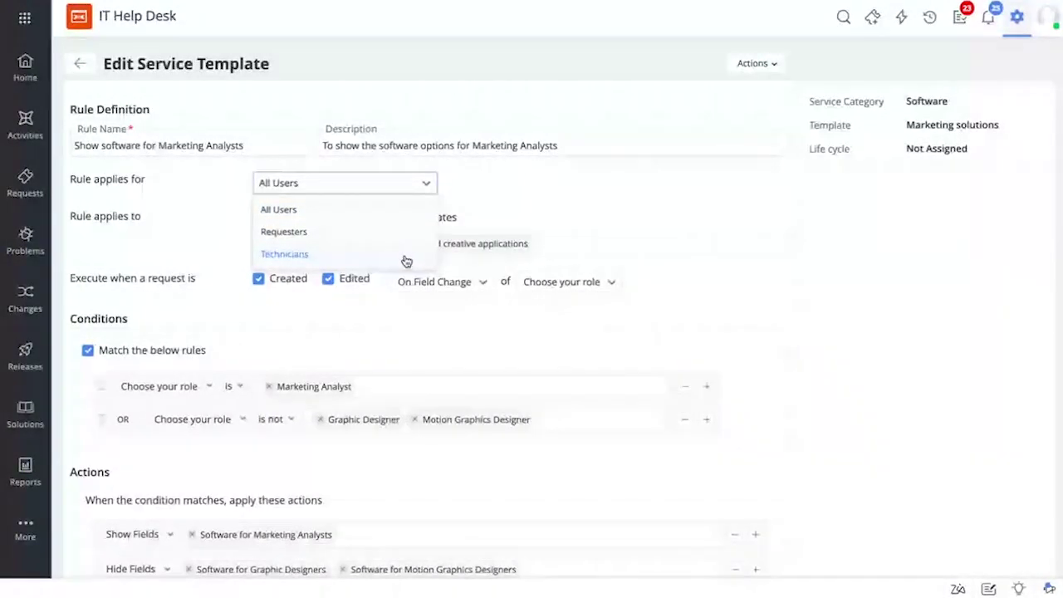
left_click(533, 178)
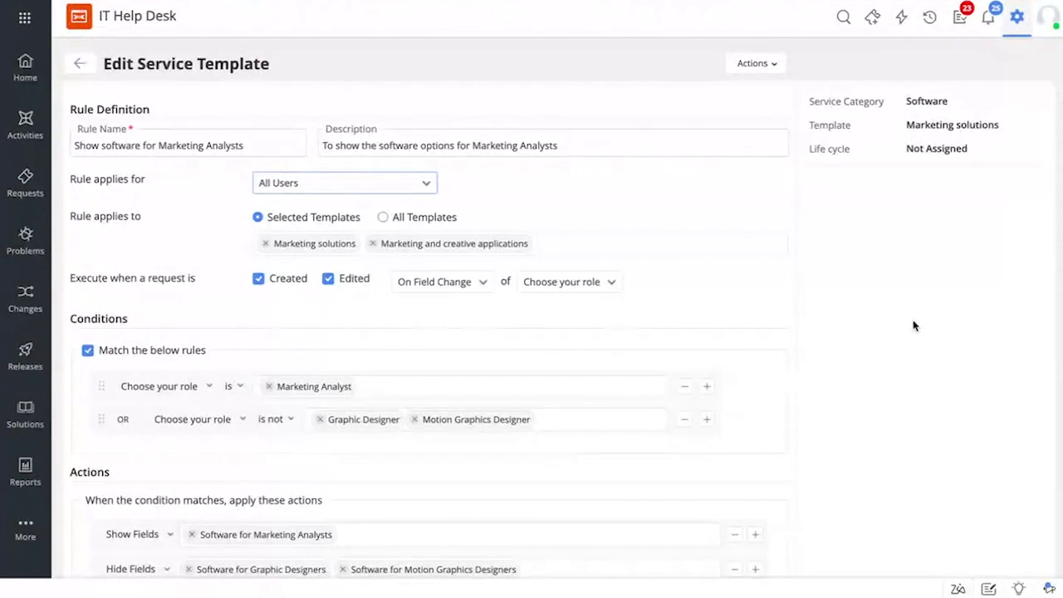
left_click(453, 291)
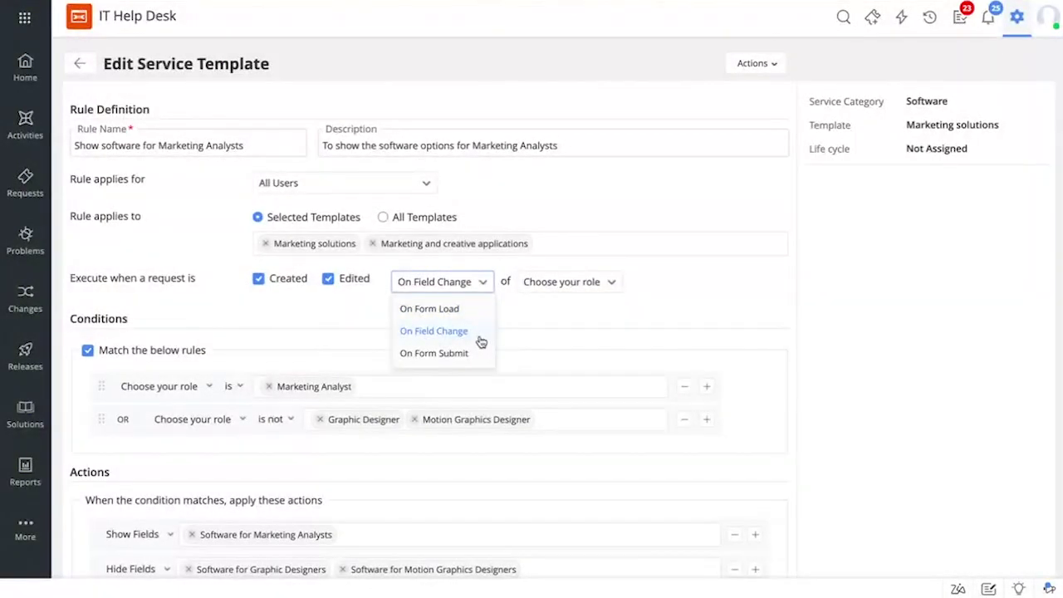
left_click(548, 343)
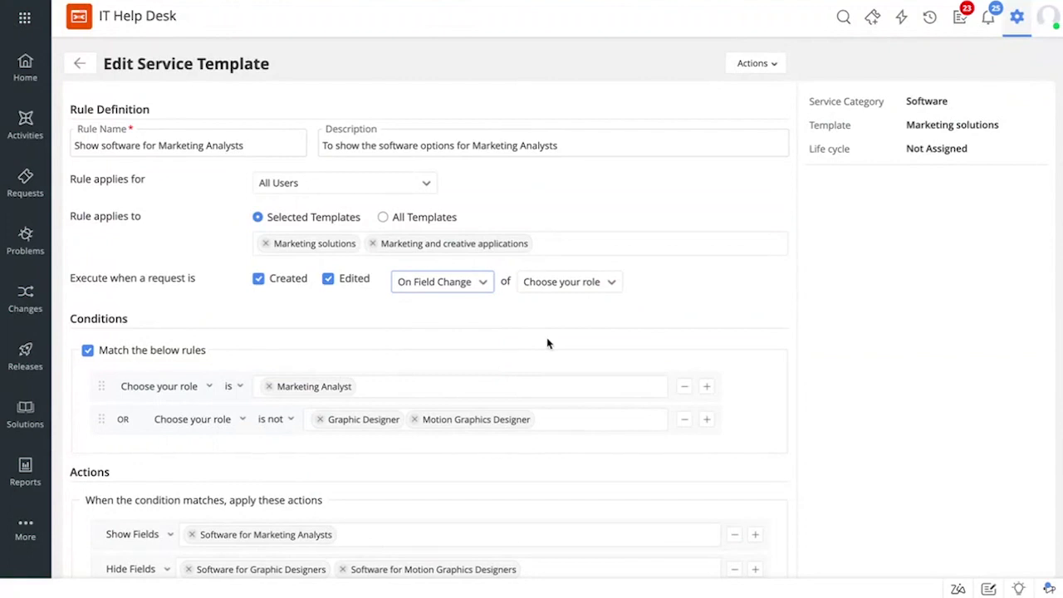
Step: Review the rule's conditions and the action types available when the condition matches, including Execute Custom Script
scroll(548, 343, "down", 3)
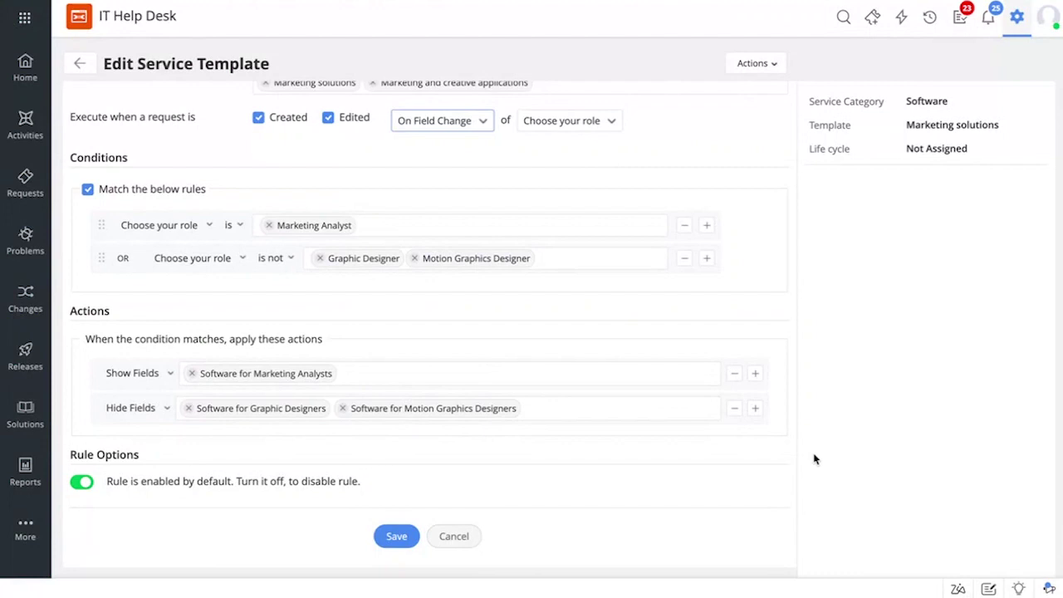
left_click(148, 375)
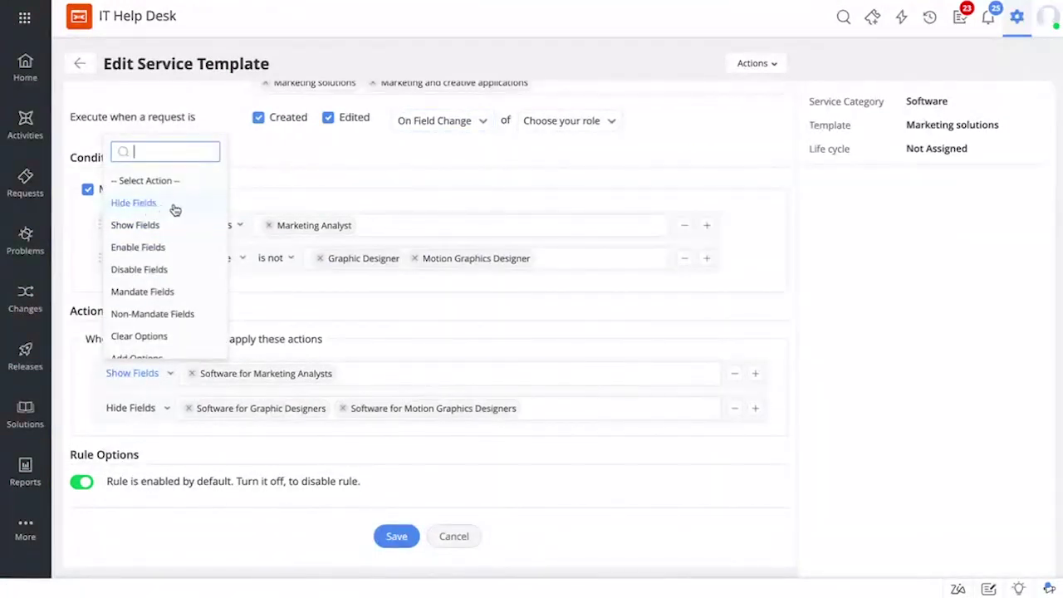
scroll(164, 287, "down", 5)
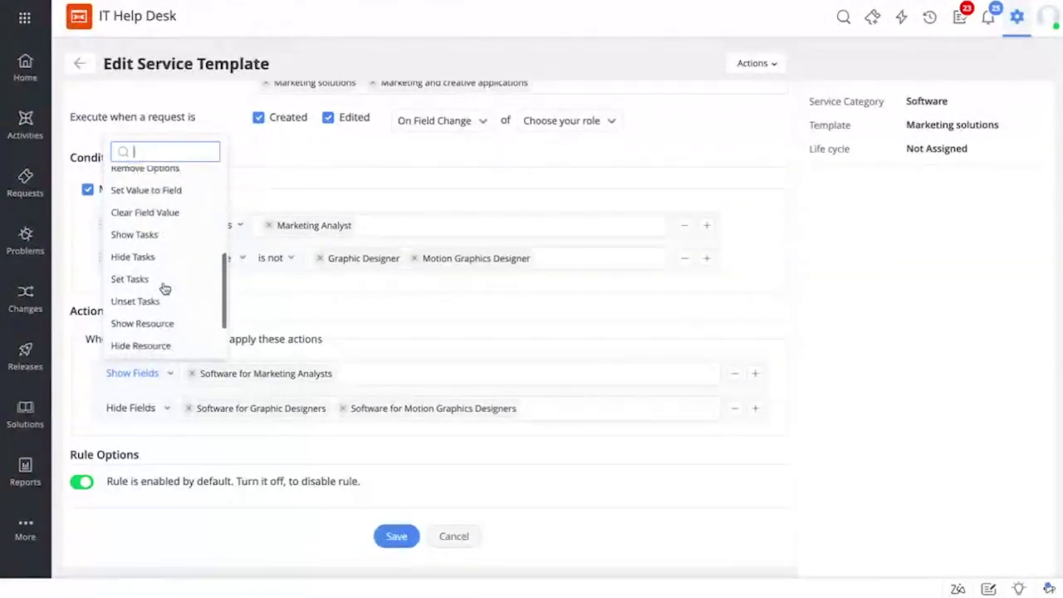
scroll(164, 287, "down", 2)
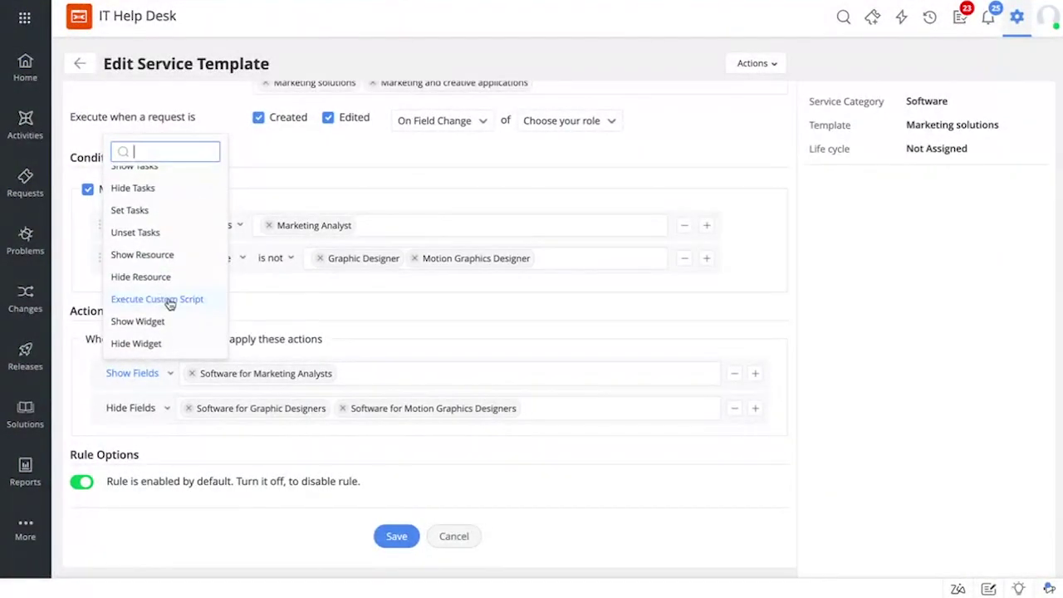
left_click(317, 309)
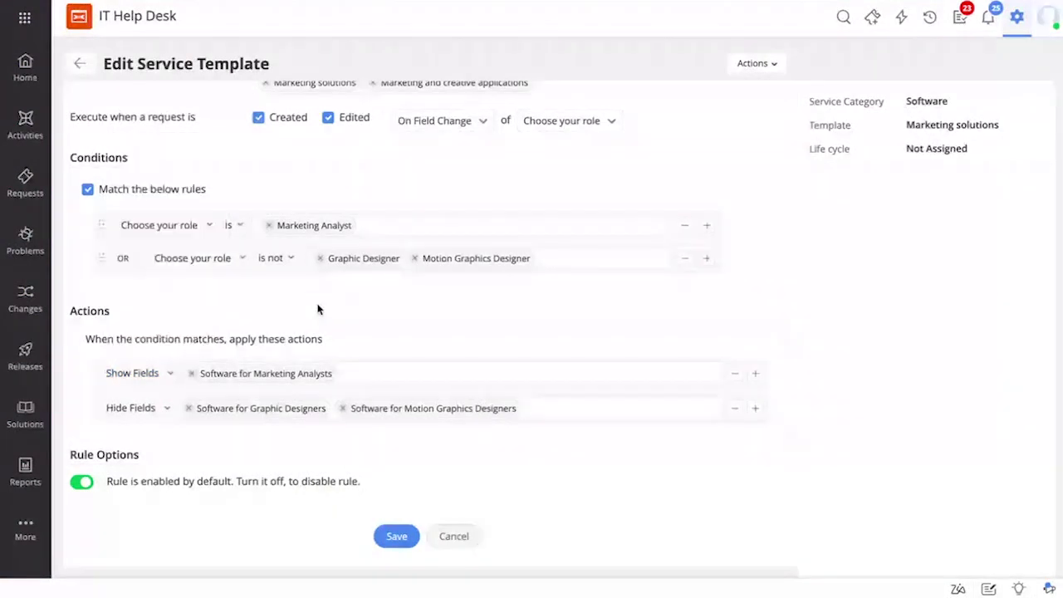
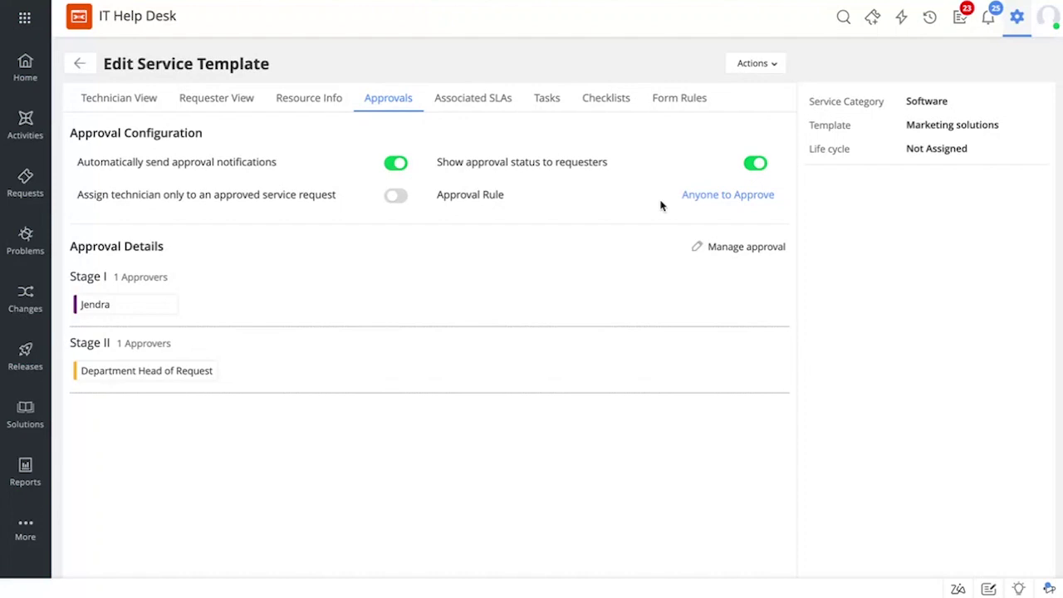
Step: Edit the template's approval details and add three more approval stages, Stage III to Stage V
left_click(744, 250)
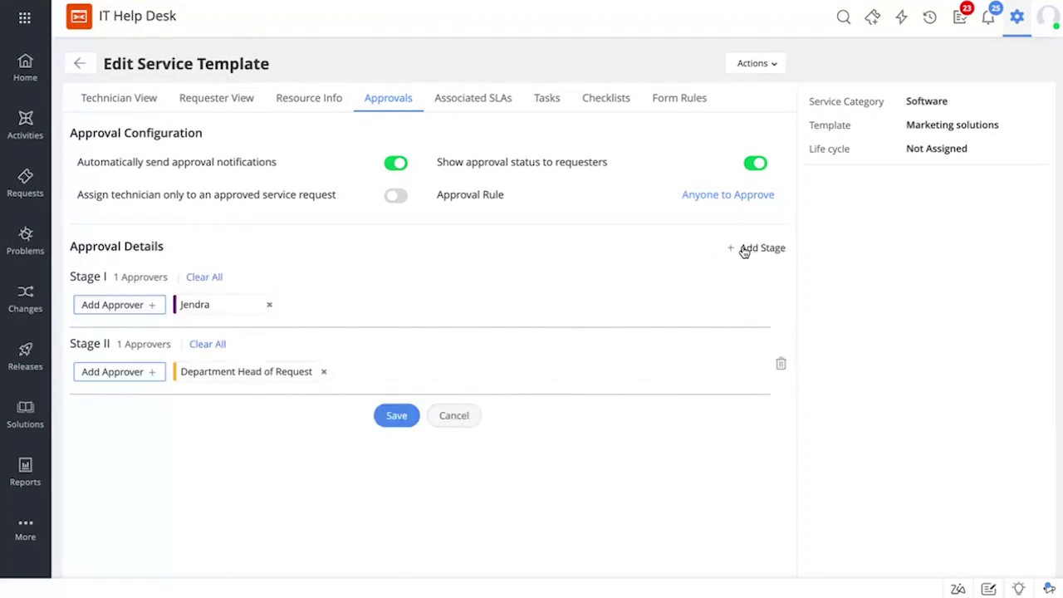
left_click(750, 249)
left_click(750, 248)
left_click(750, 250)
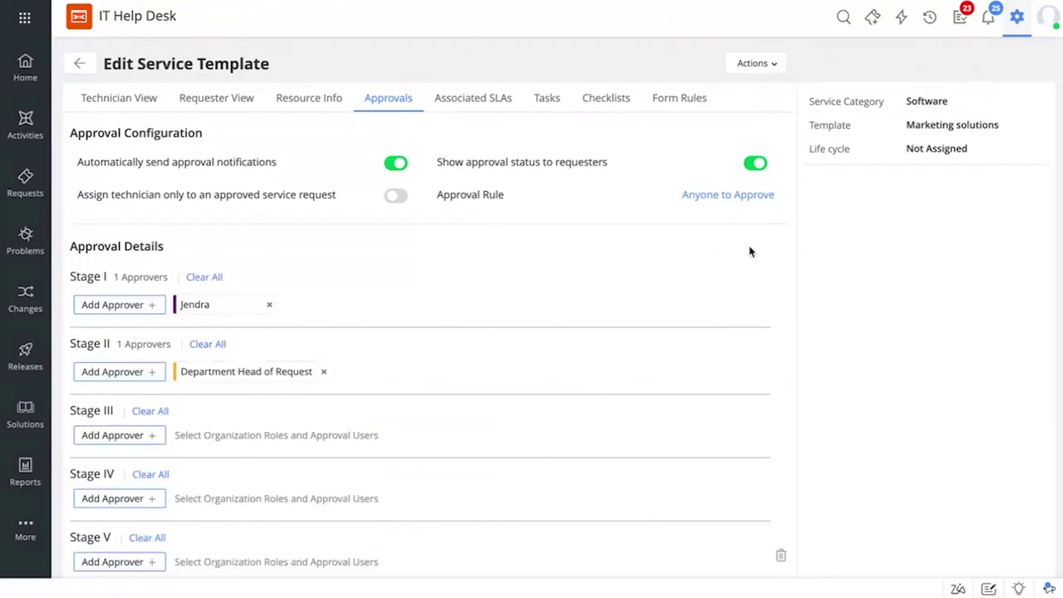
scroll(650, 363, "down", 1)
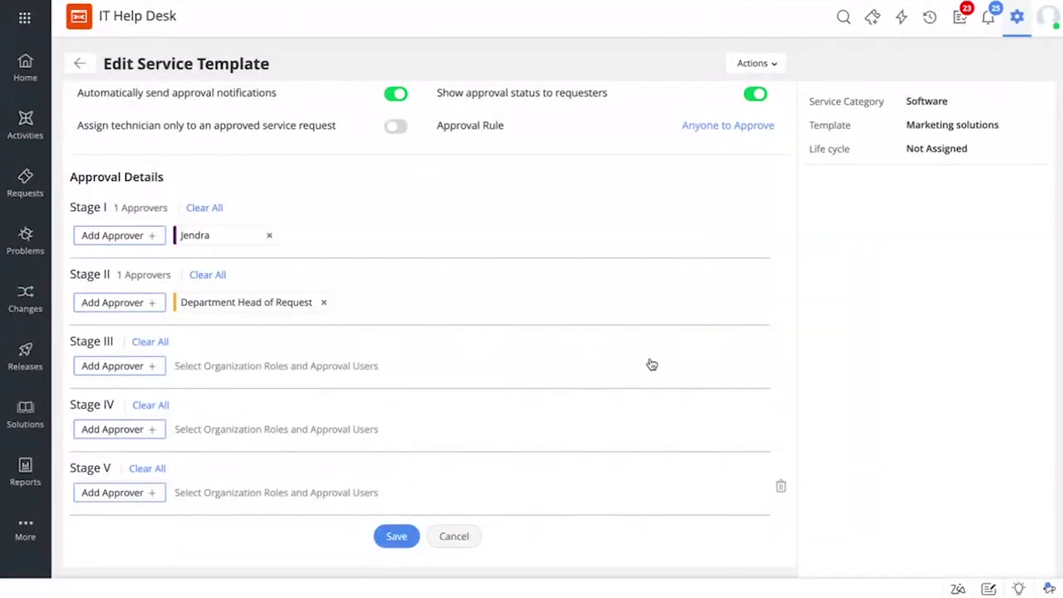
Step: Look at the organization roles and approval users offered for Stage I and at the available approval rules
left_click(129, 239)
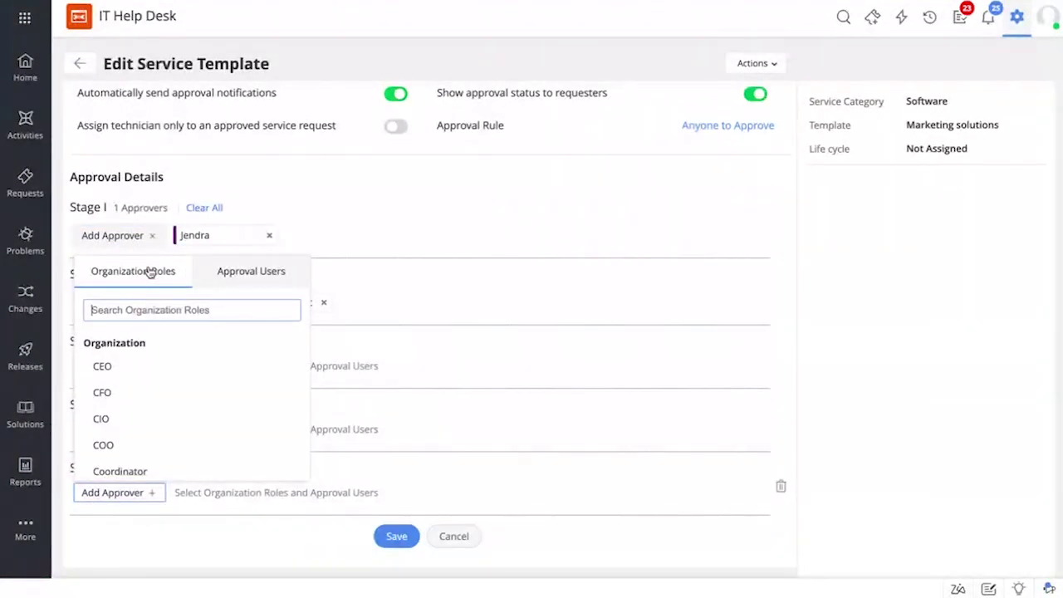
left_click(285, 280)
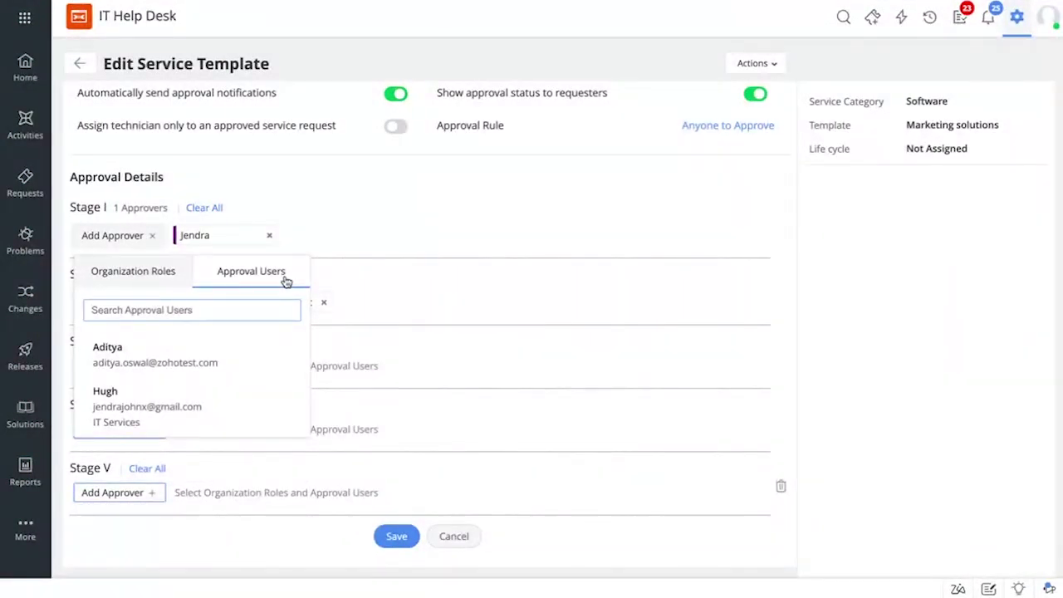
left_click(134, 273)
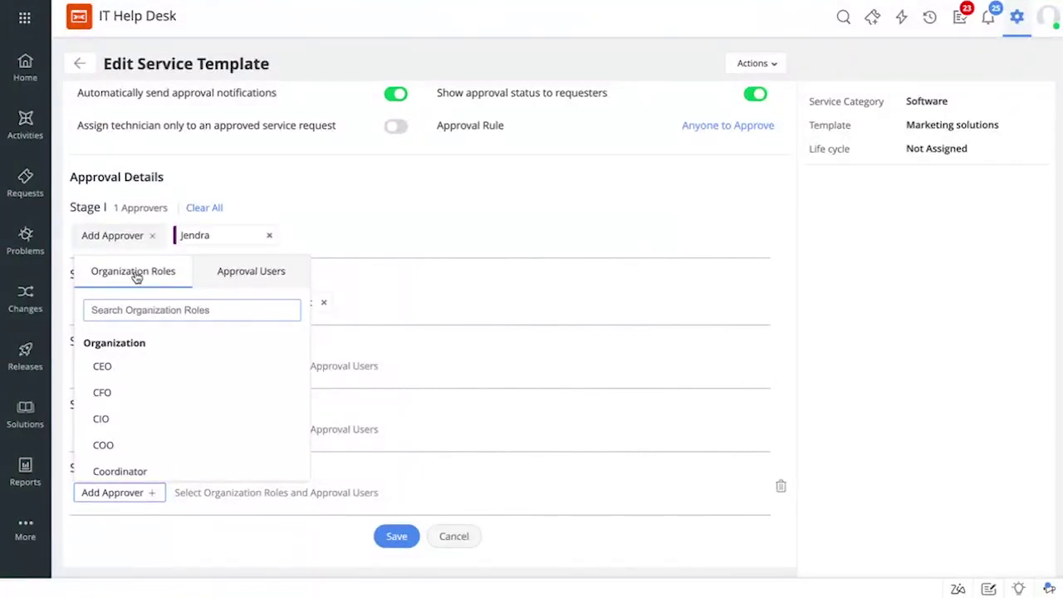
scroll(406, 211, "up", 1)
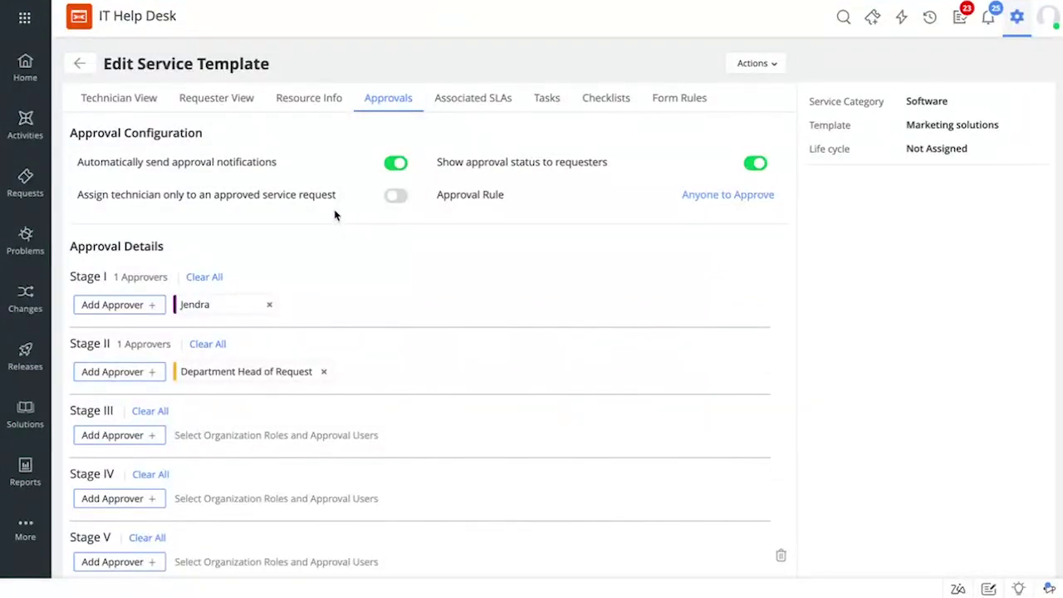
left_click(716, 196)
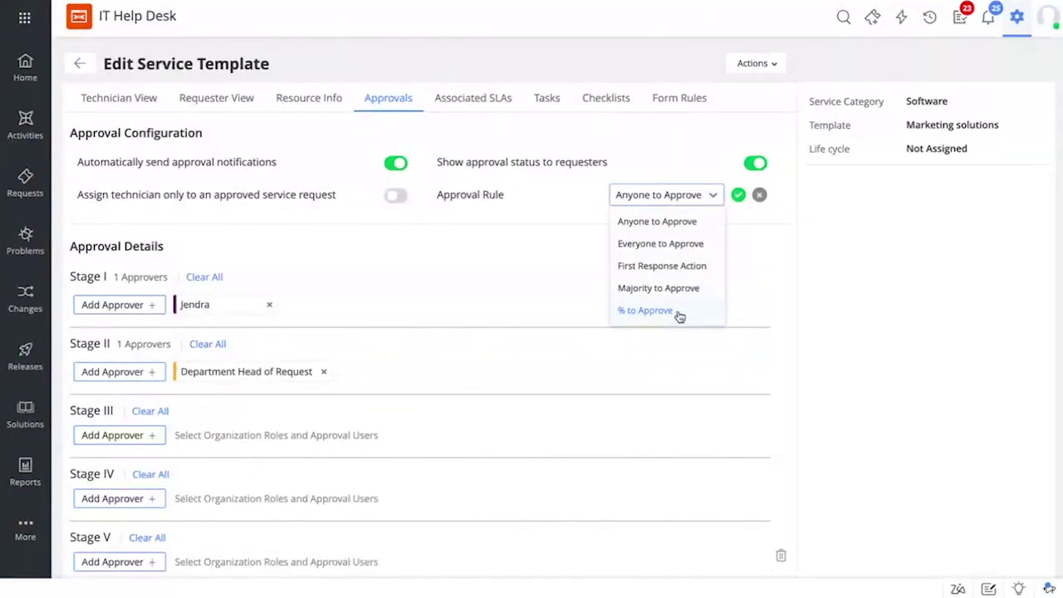
left_click(861, 309)
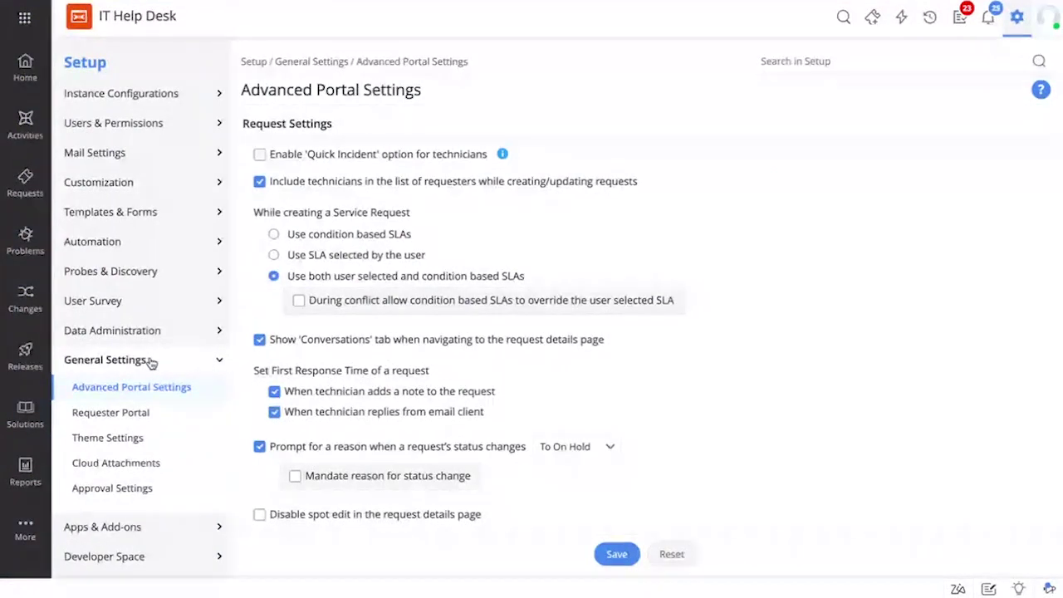
Step: In the request approval settings, enable mandatory comments for all approvals and notification of pending approvers when one has acted
left_click(138, 490)
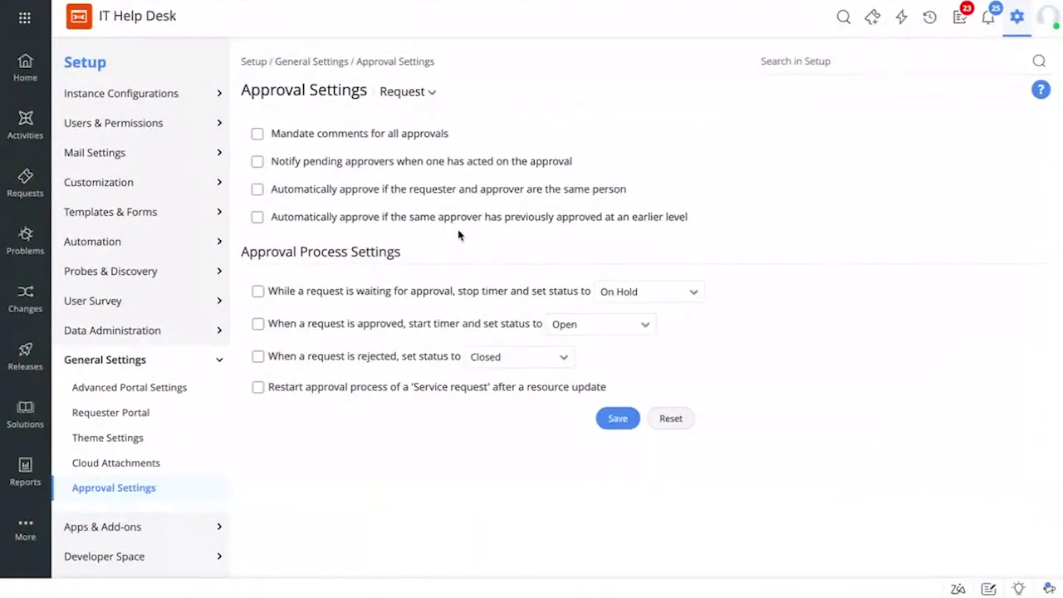
left_click(258, 134)
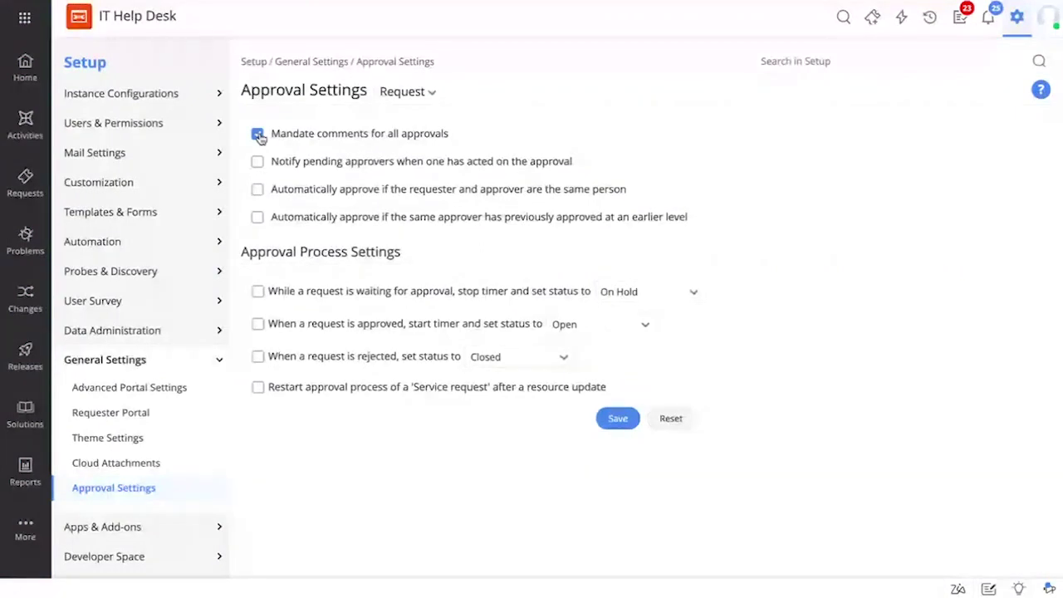
left_click(257, 163)
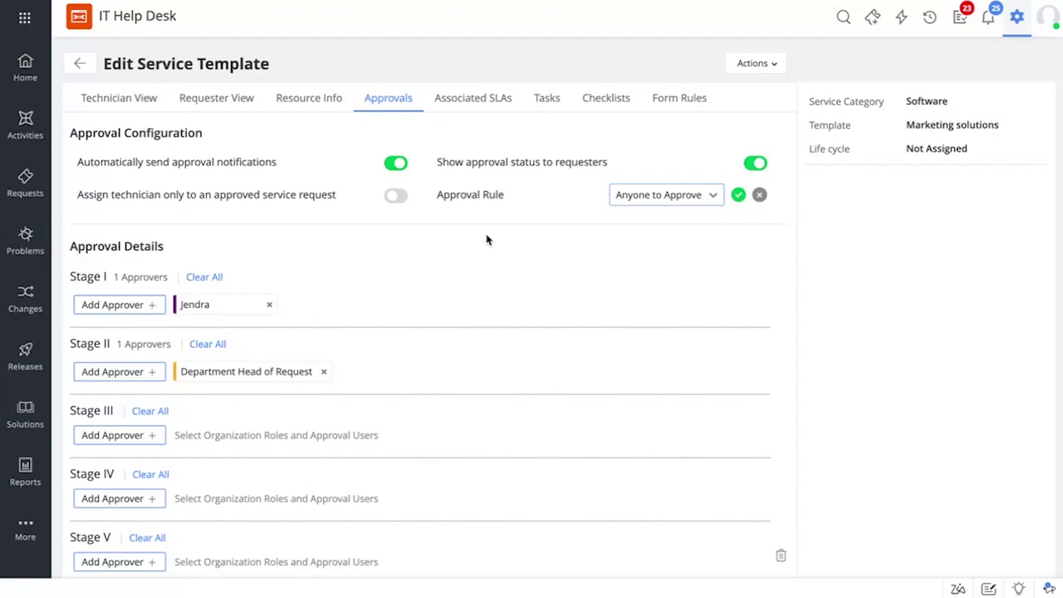
Step: Start associating an SLA with the Marketing solutions template and look at the SLAs available for selection
left_click(478, 107)
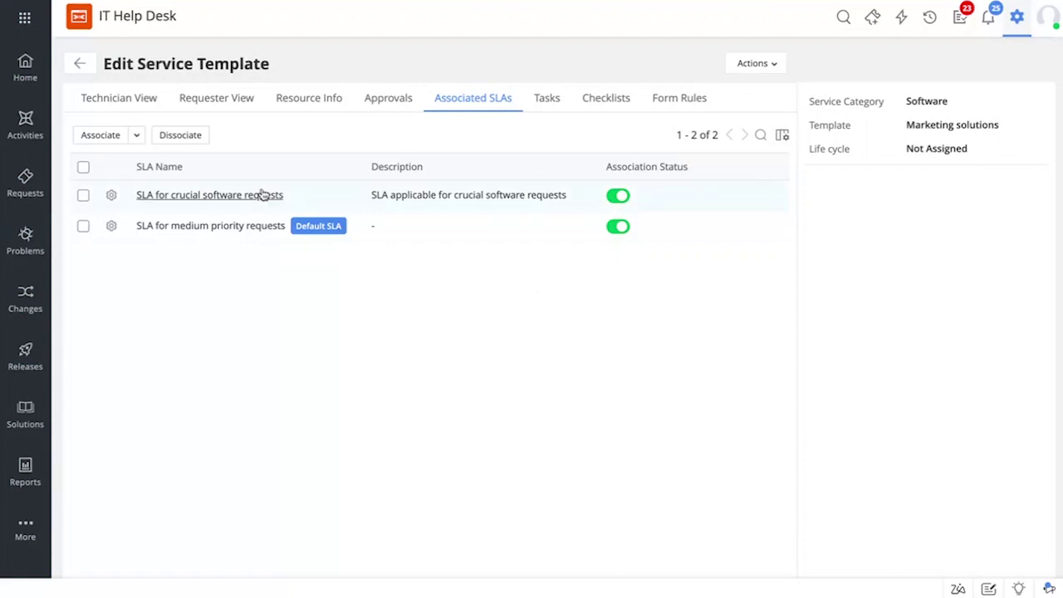
left_click(104, 136)
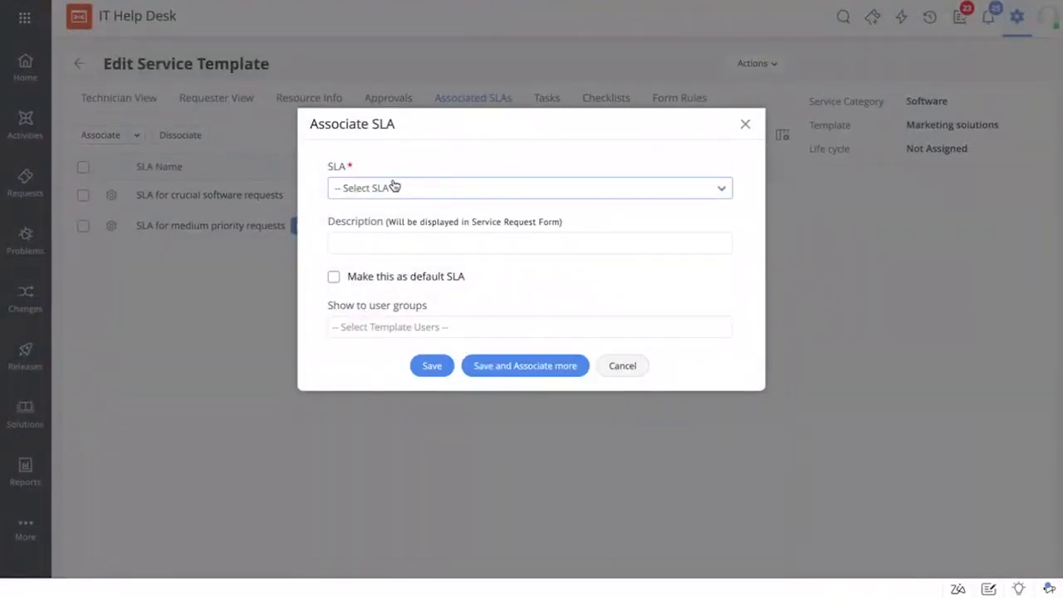
left_click(393, 186)
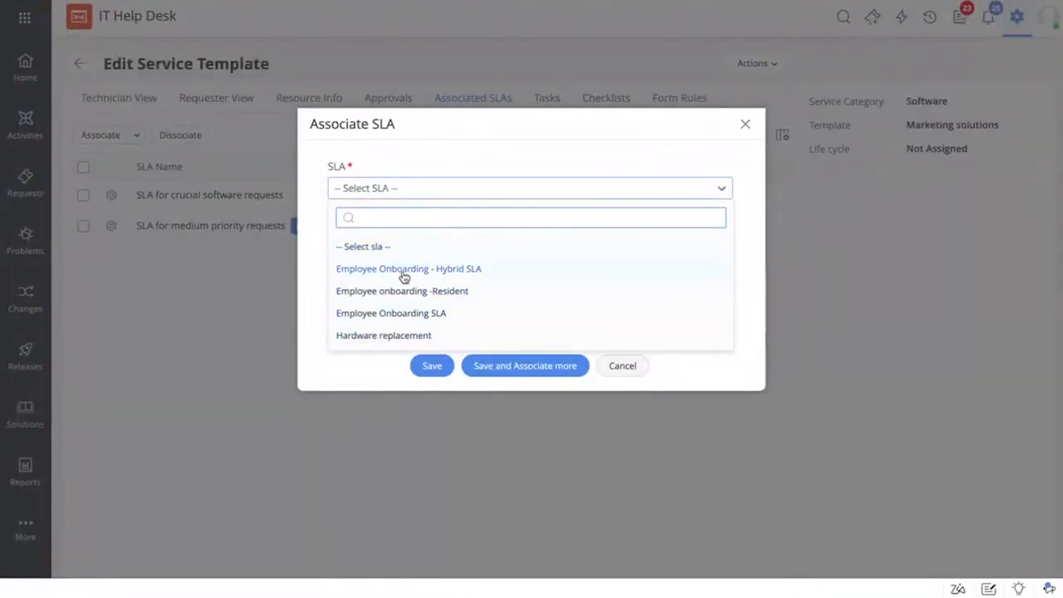
left_click(312, 268)
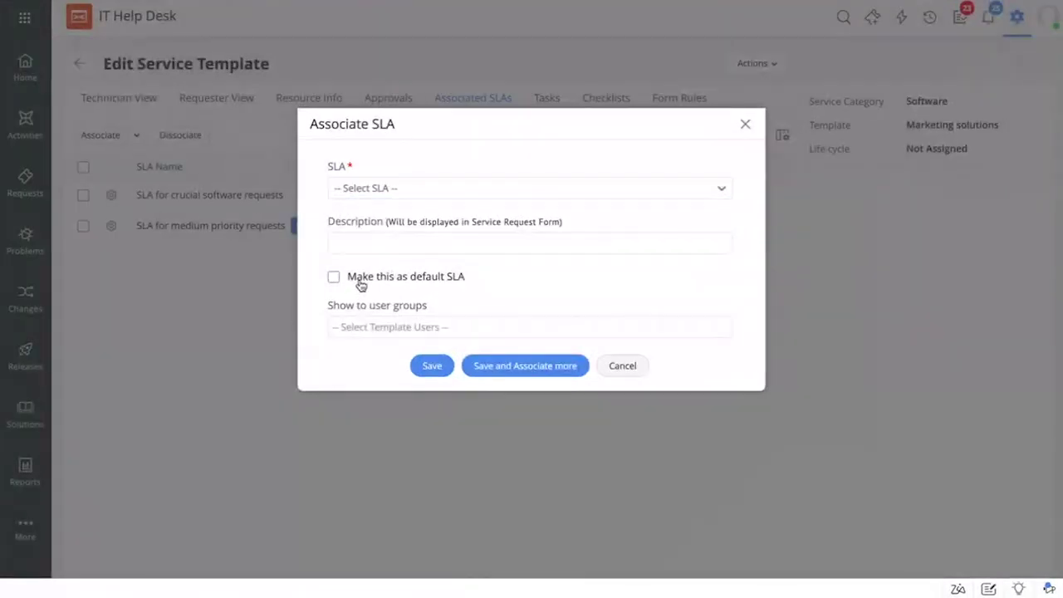
Step: Try the default SLA option and showing the SLA to the VIP user group, and close the association without saving
left_click(360, 284)
left_click(333, 278)
left_click(373, 332)
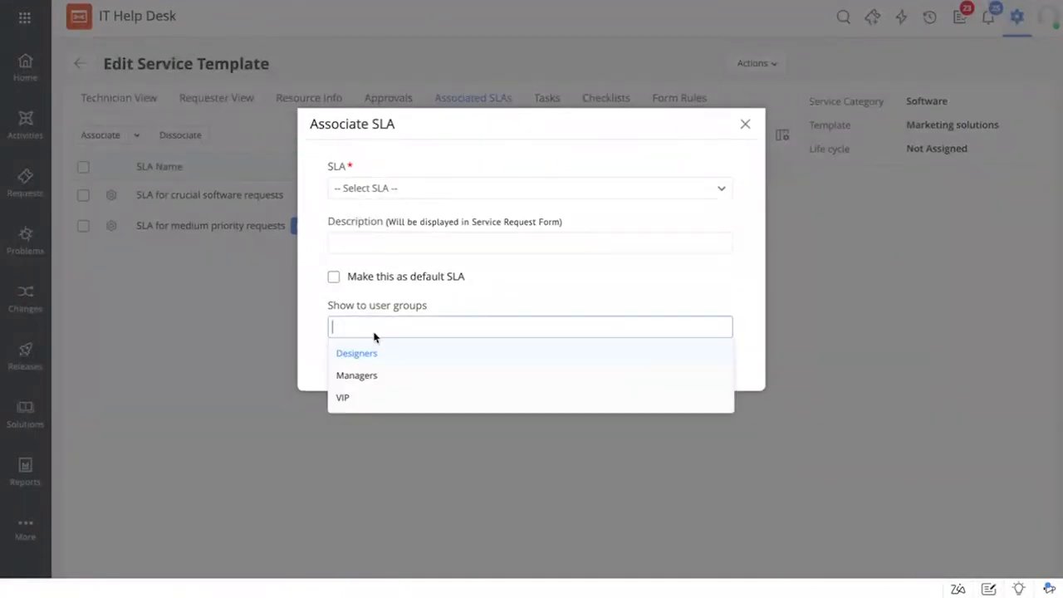
left_click(361, 399)
left_click(308, 353)
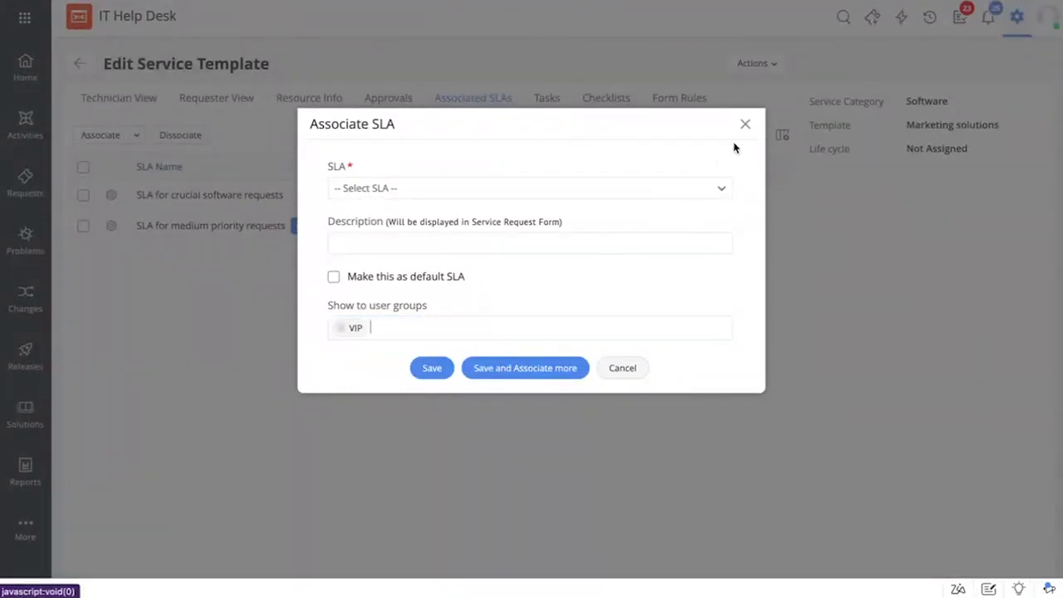
left_click(746, 125)
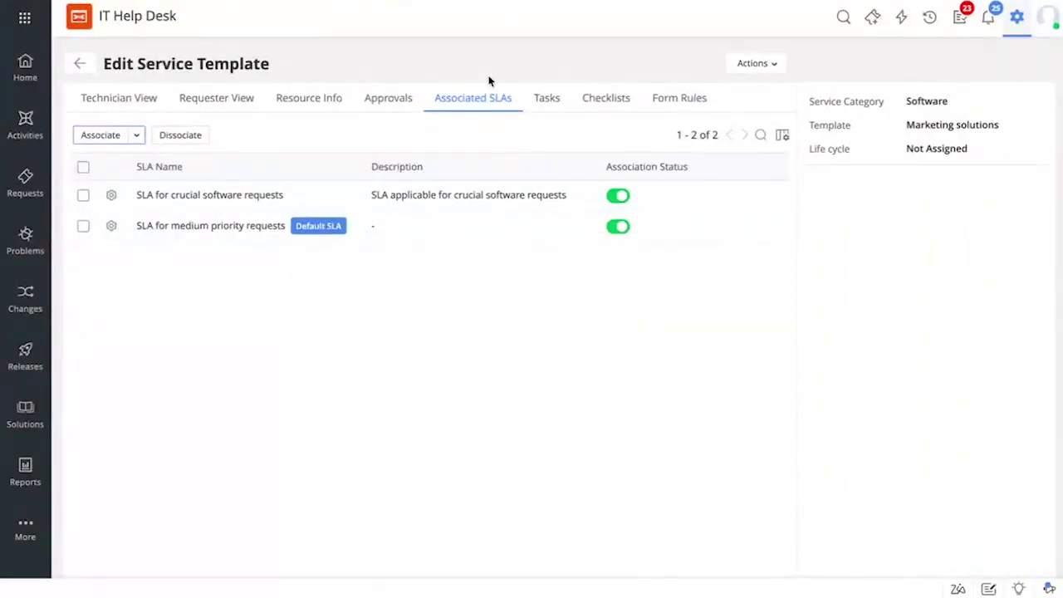
Step: Open the Service Level Agreements setup and show the SLAs for service requests
left_click(1017, 16)
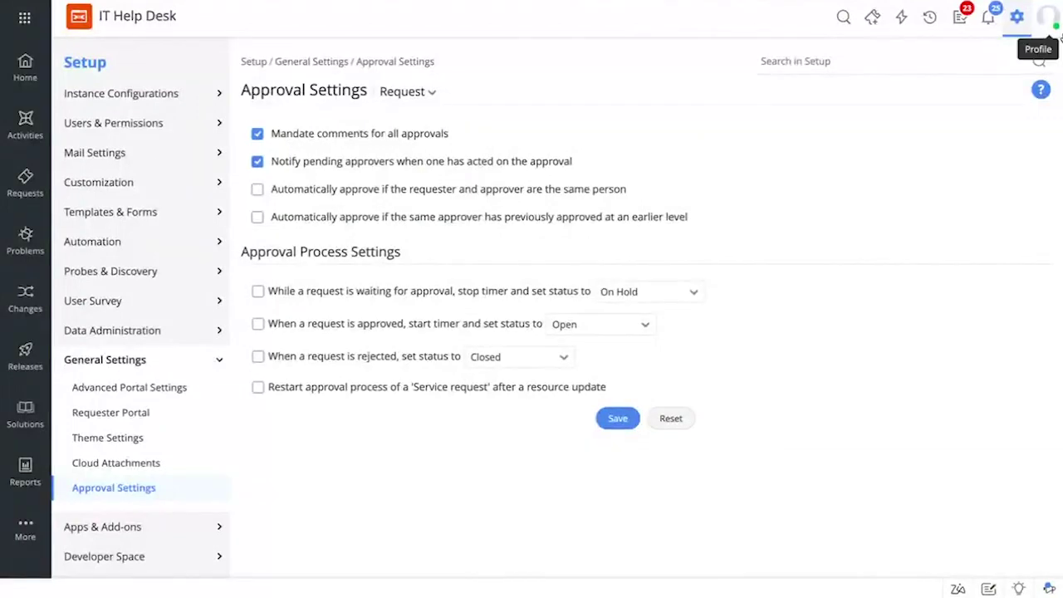
left_click(1018, 17)
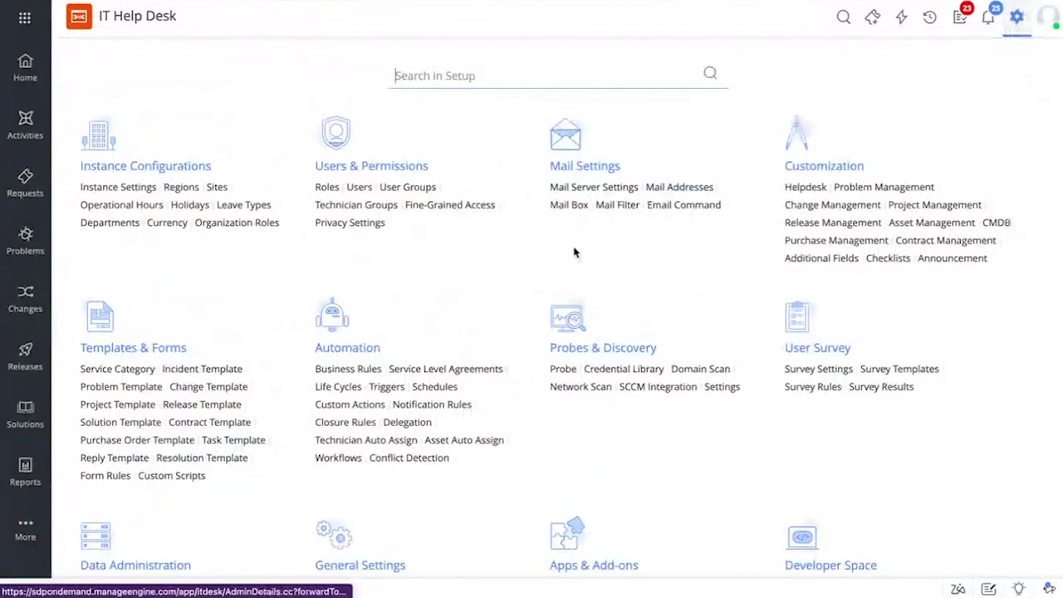
scroll(573, 252, "down", 1)
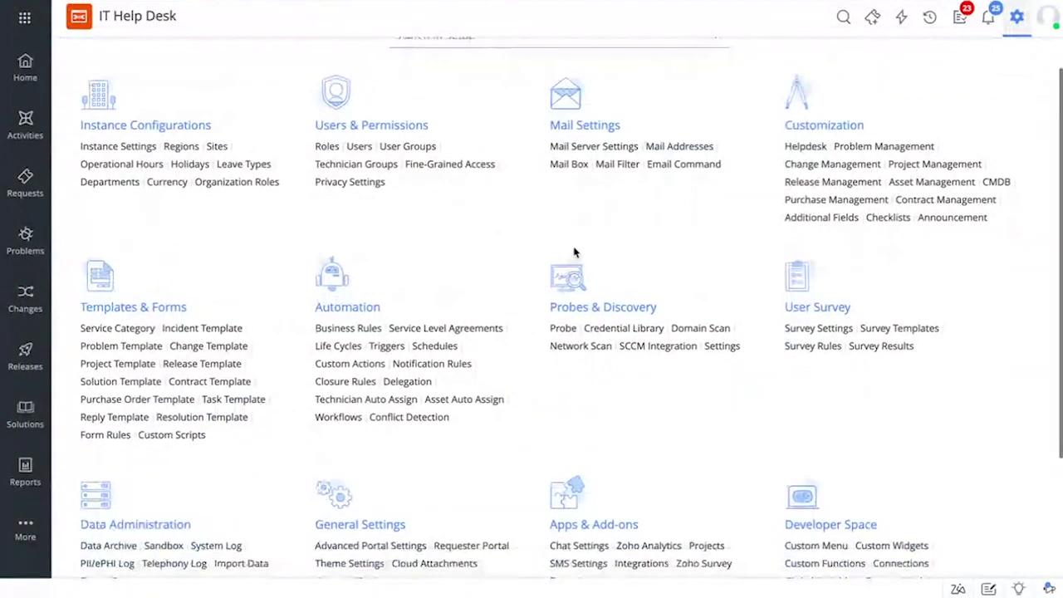
left_click(470, 331)
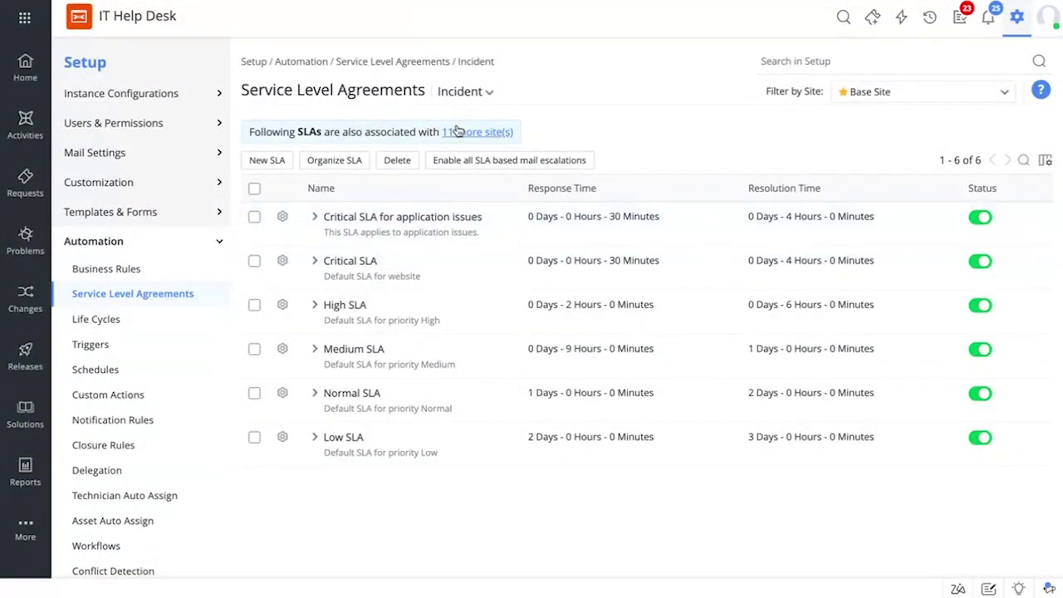
left_click(474, 94)
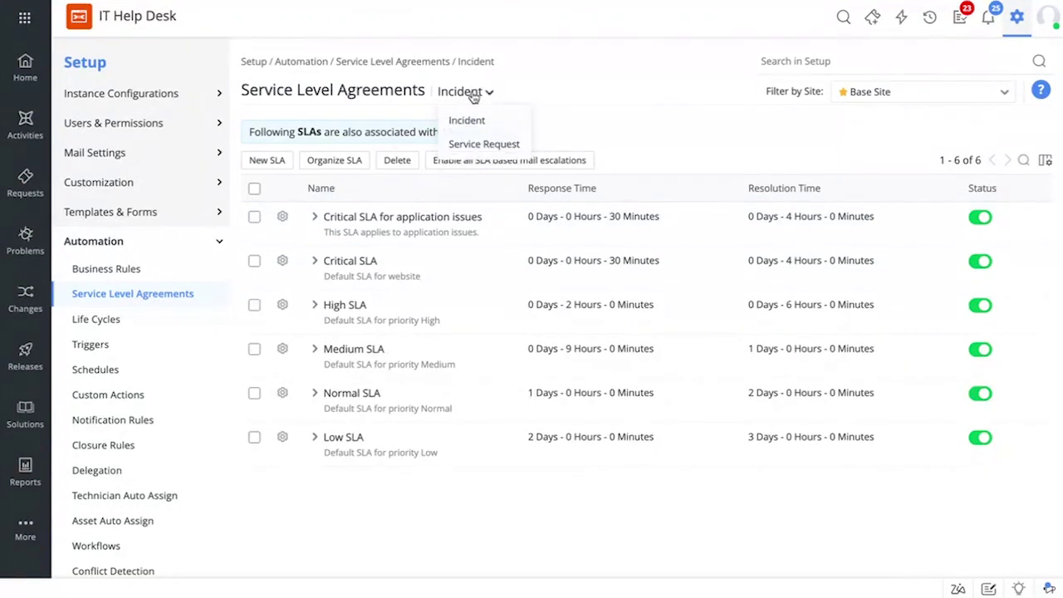
left_click(481, 144)
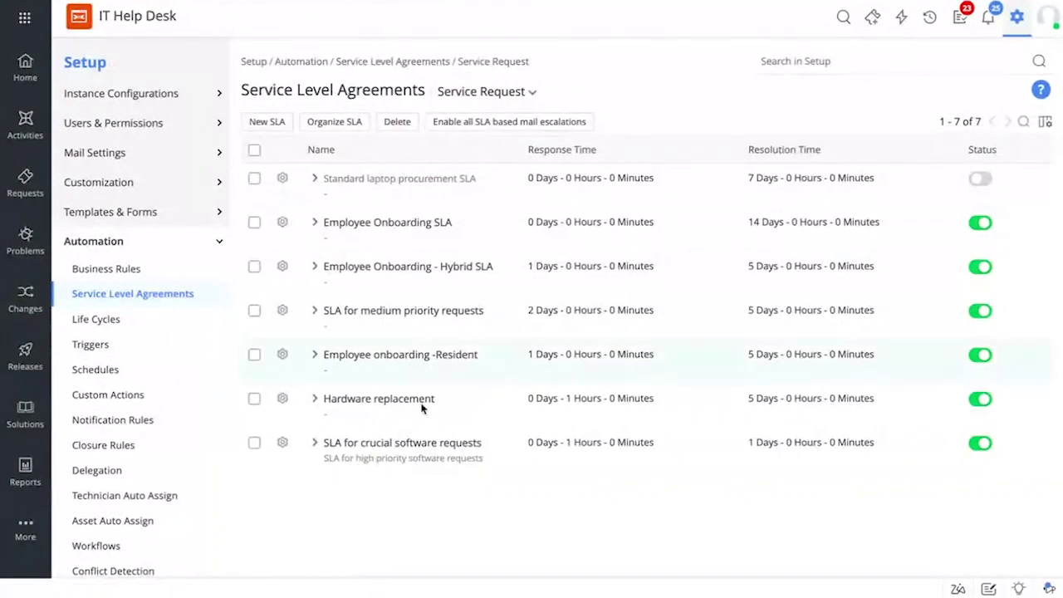
Step: Open the SLA for crucial software requests for editing and look at its conditions and the criteria fields offered
left_click(284, 442)
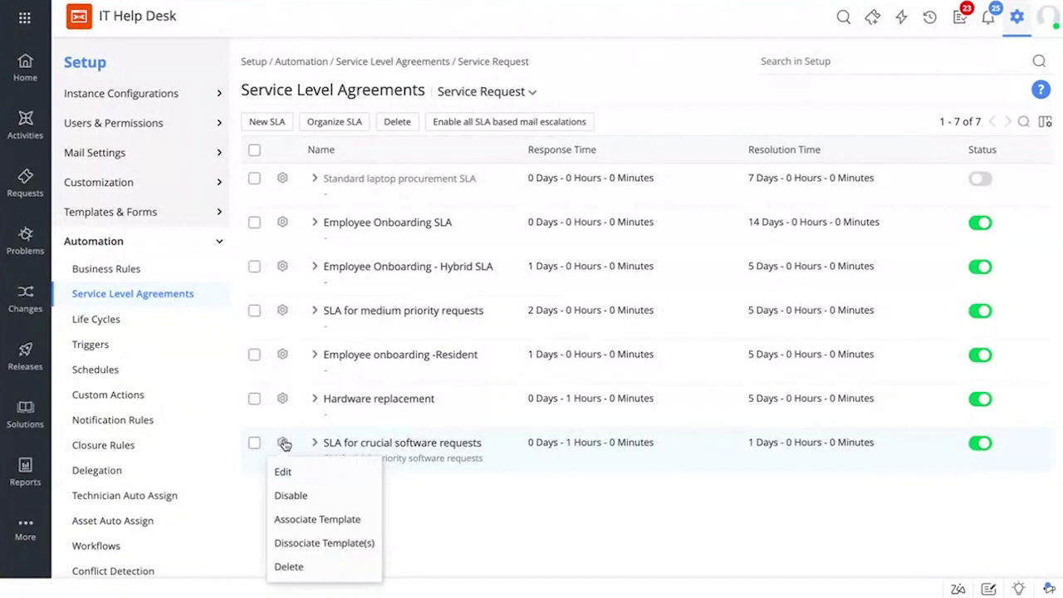
left_click(305, 475)
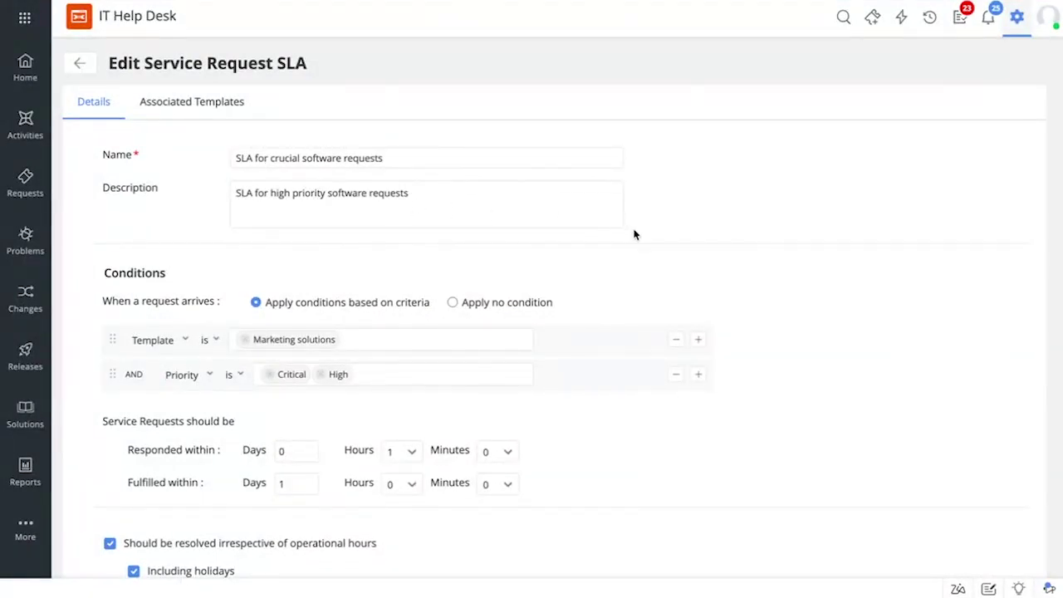
scroll(724, 269, "down", 1)
scroll(724, 270, "down", 1)
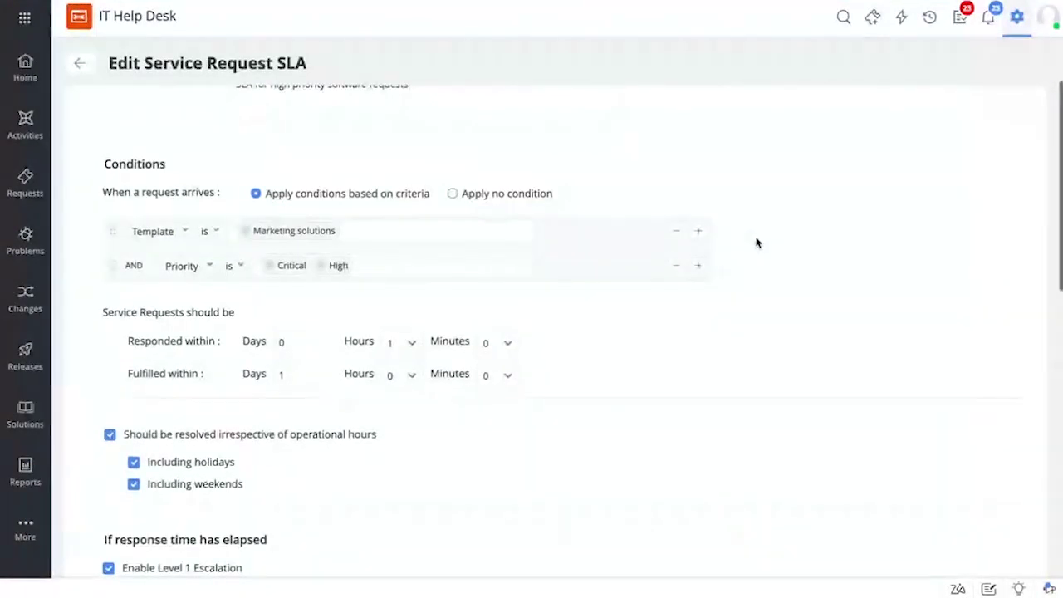
scroll(757, 243, "up", 1)
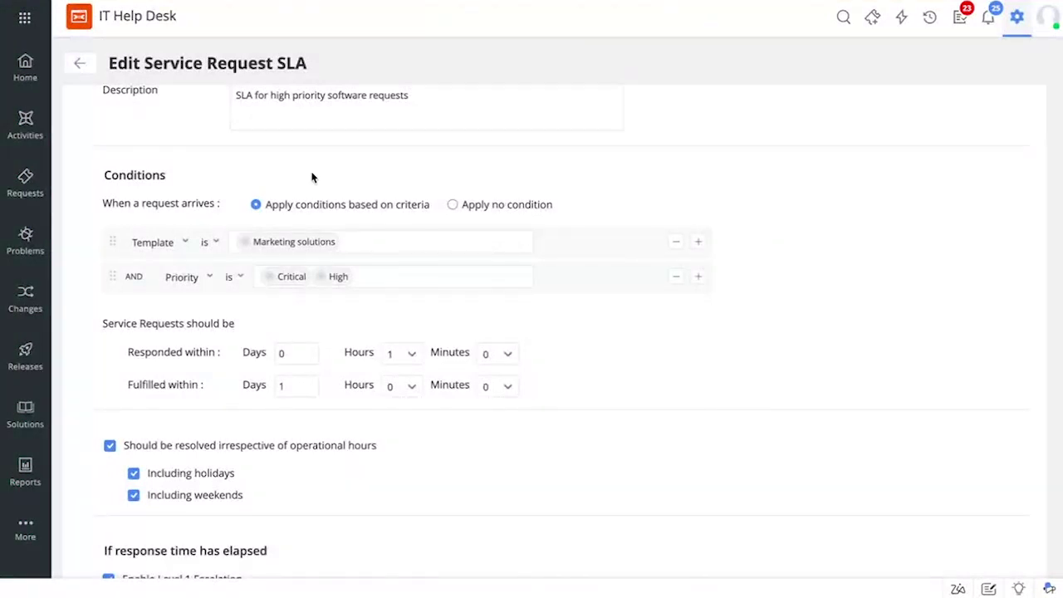
left_click(167, 248)
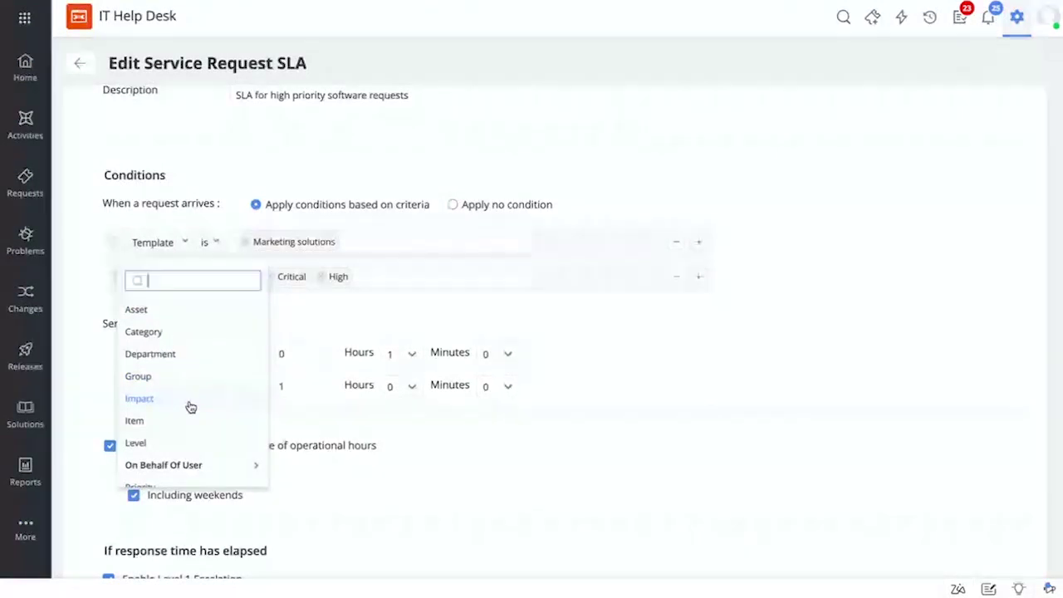
left_click(637, 340)
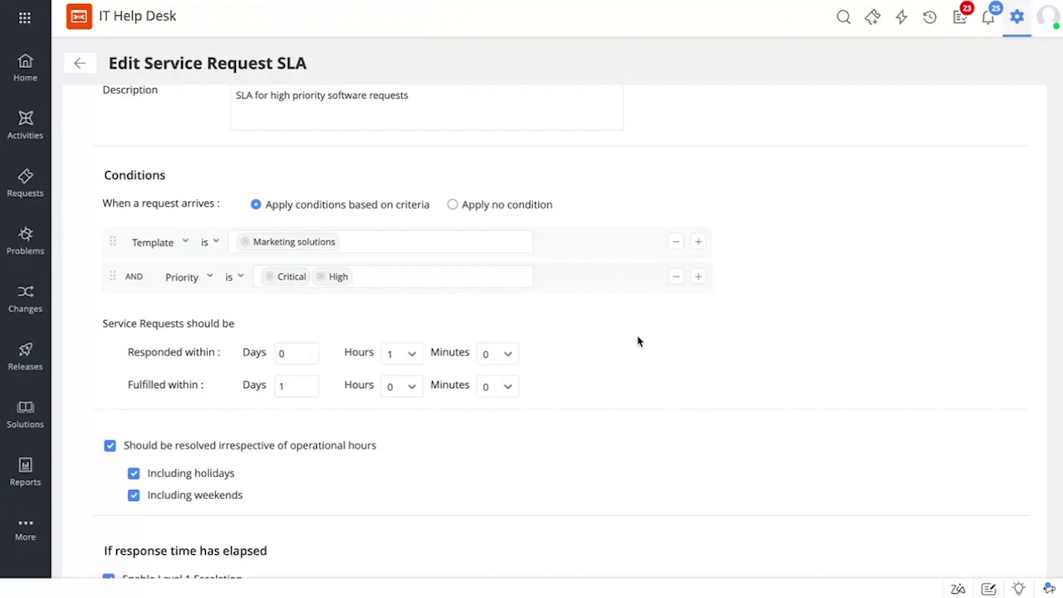
Step: Examine the SLA's response and fulfilment times, operational hours options, and the escalation settings for elapsed response and resolution time
scroll(623, 387, "down", 3)
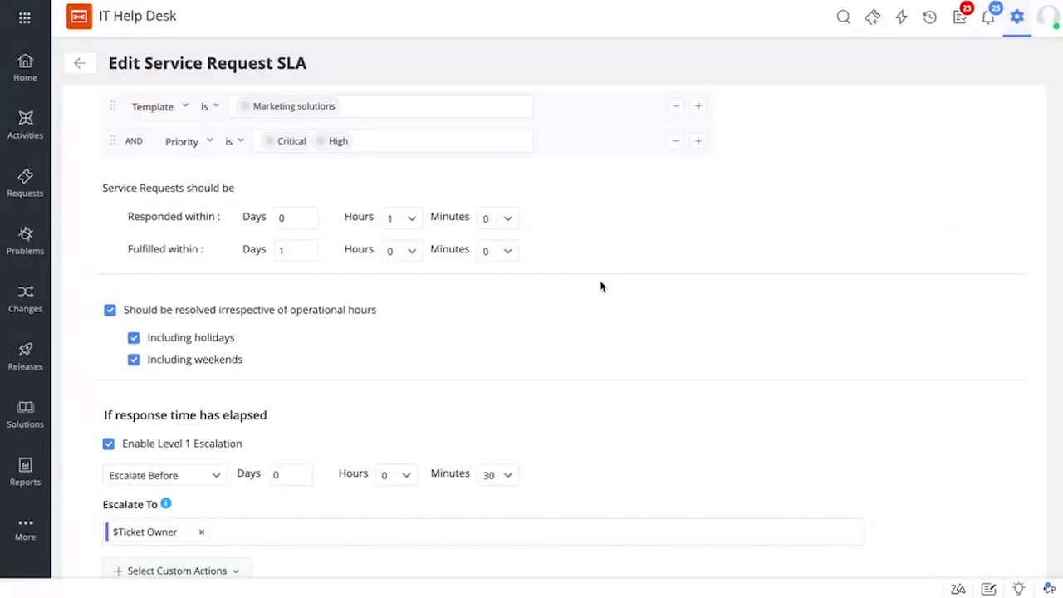
scroll(601, 286, "down", 1)
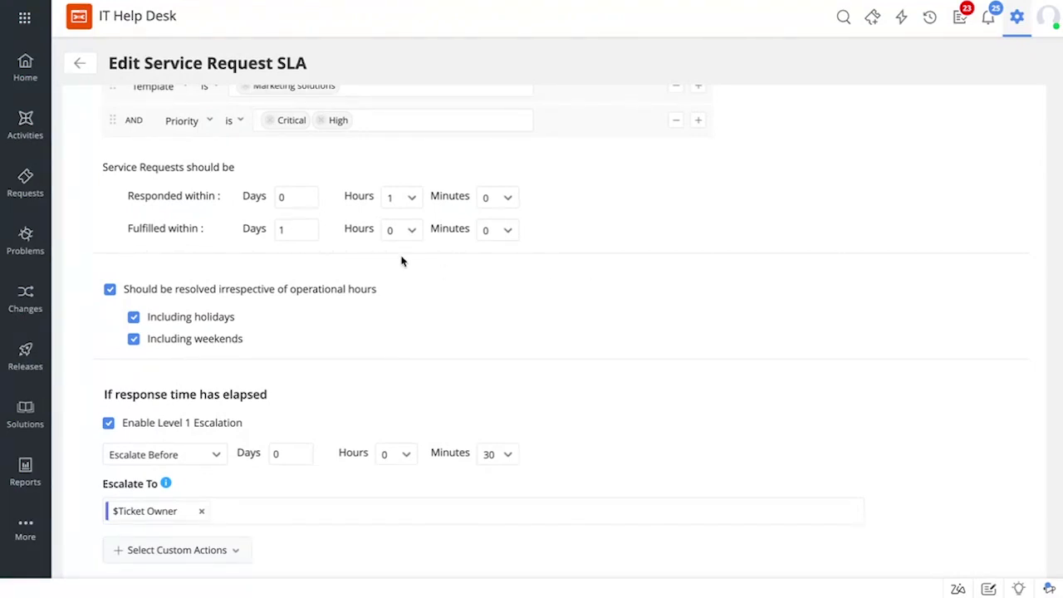
scroll(521, 310, "down", 1)
scroll(521, 310, "down", 3)
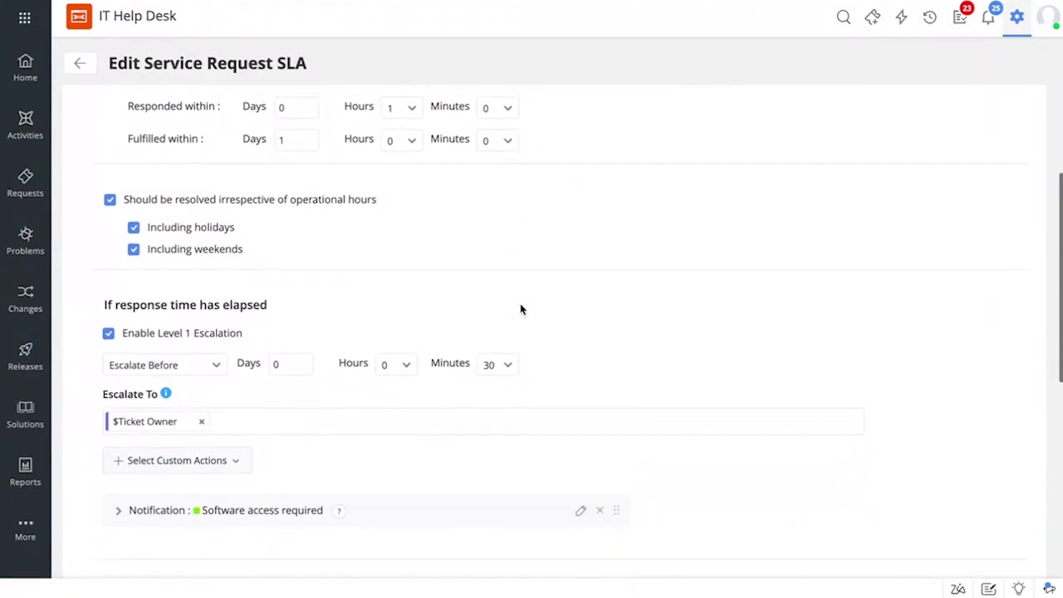
scroll(534, 207, "down", 1)
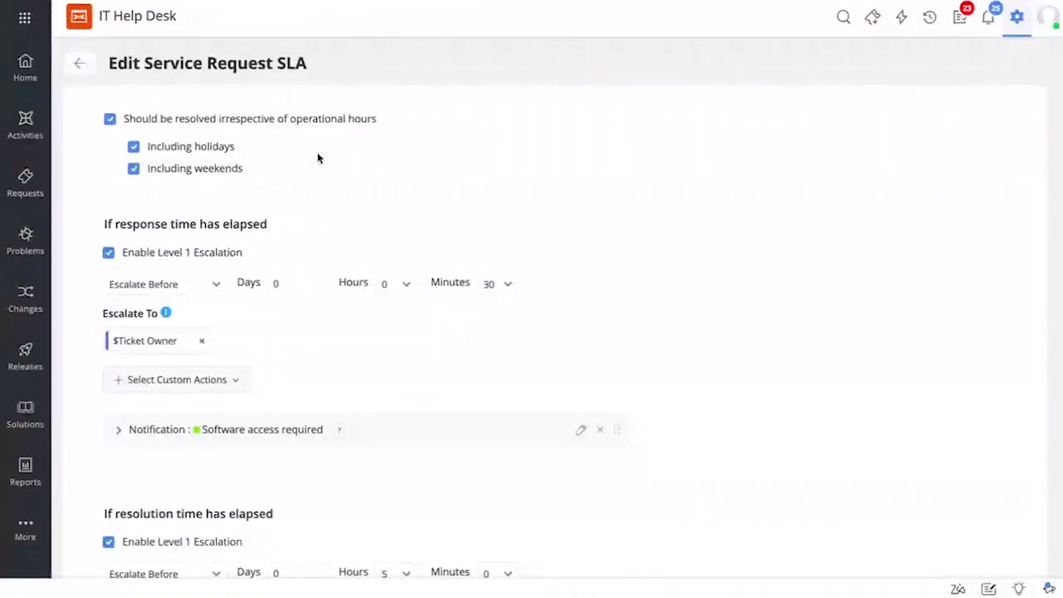
scroll(713, 237, "down", 3)
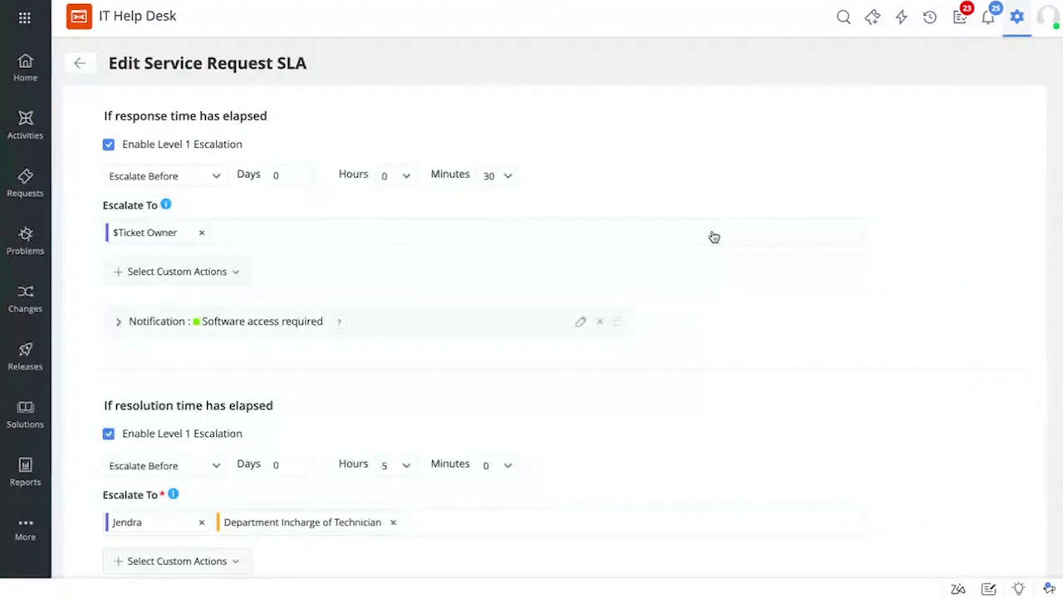
scroll(720, 237, "down", 1)
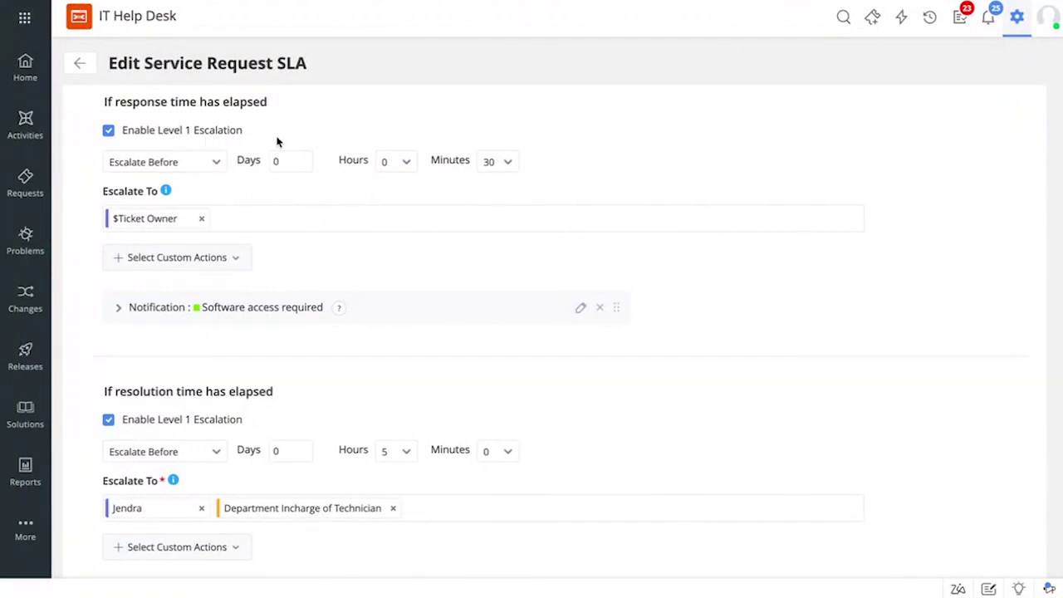
scroll(570, 352, "down", 4)
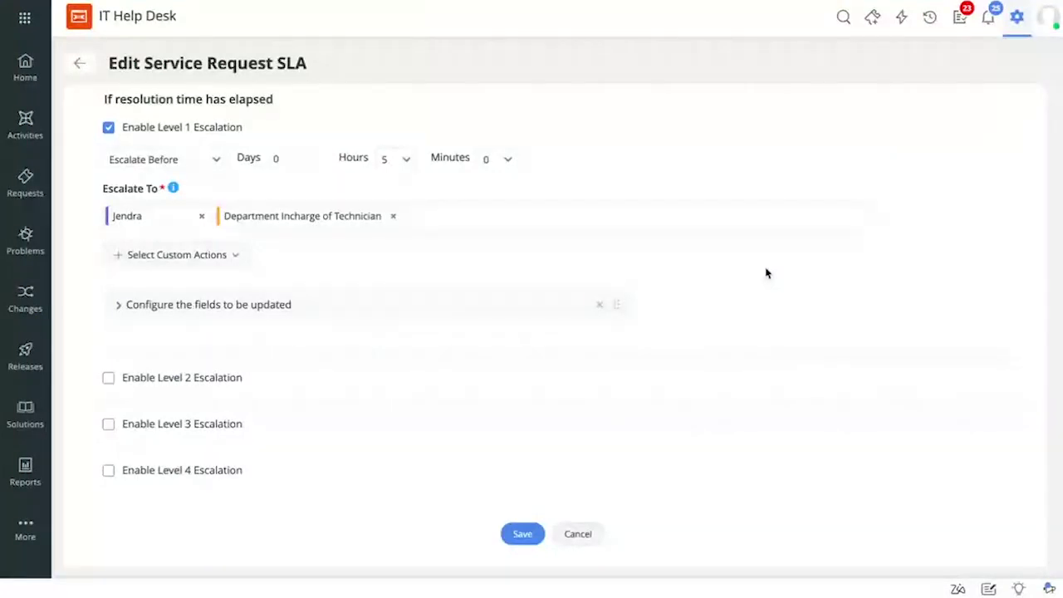
scroll(766, 273, "up", 4)
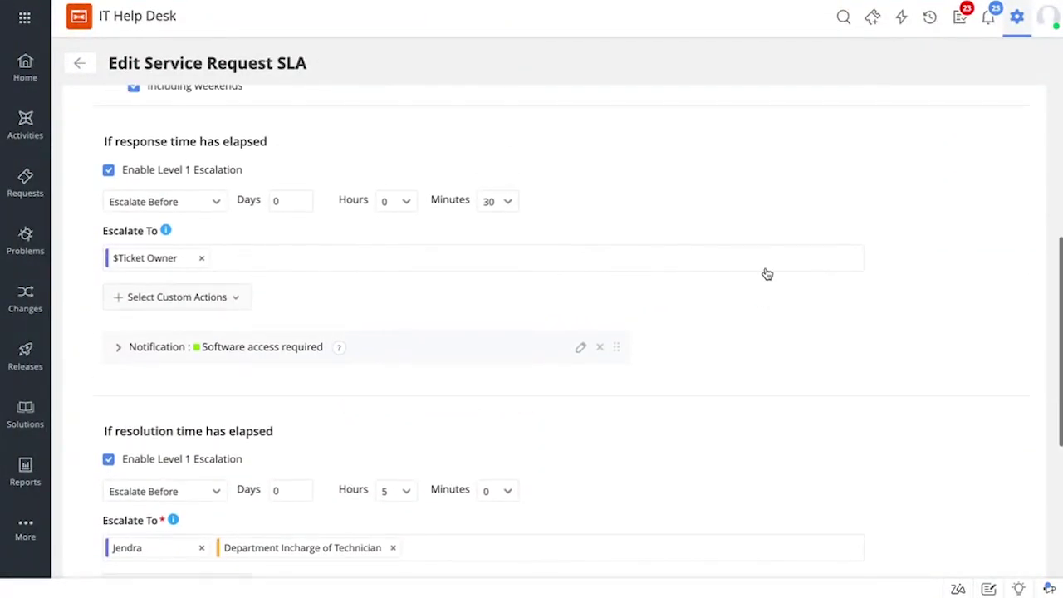
scroll(768, 274, "up", 1)
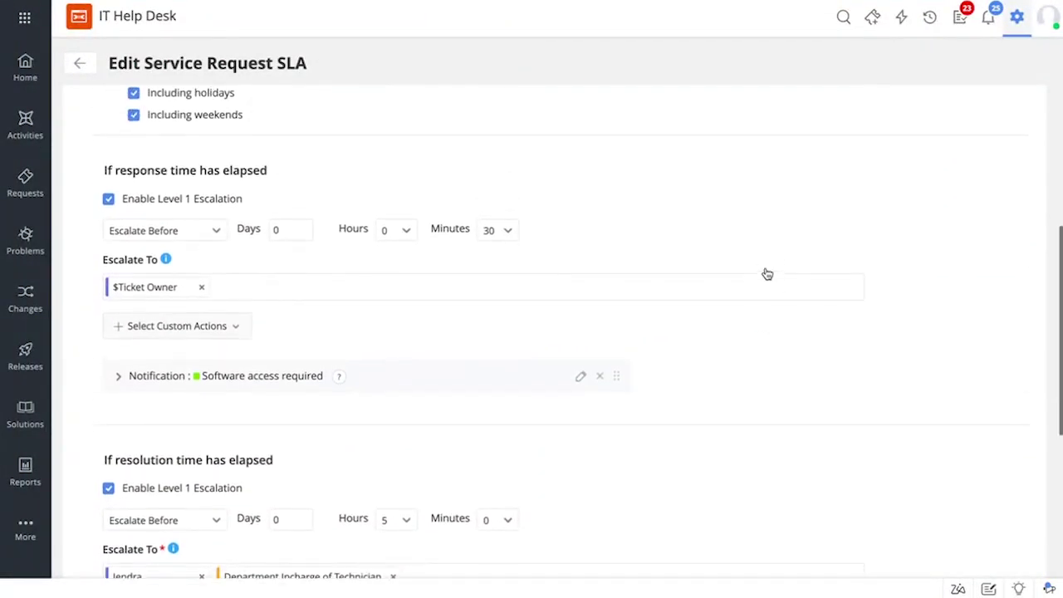
Step: Look at the timing options and recipient types offered for the Level 1 escalation of elapsed response time
left_click(180, 239)
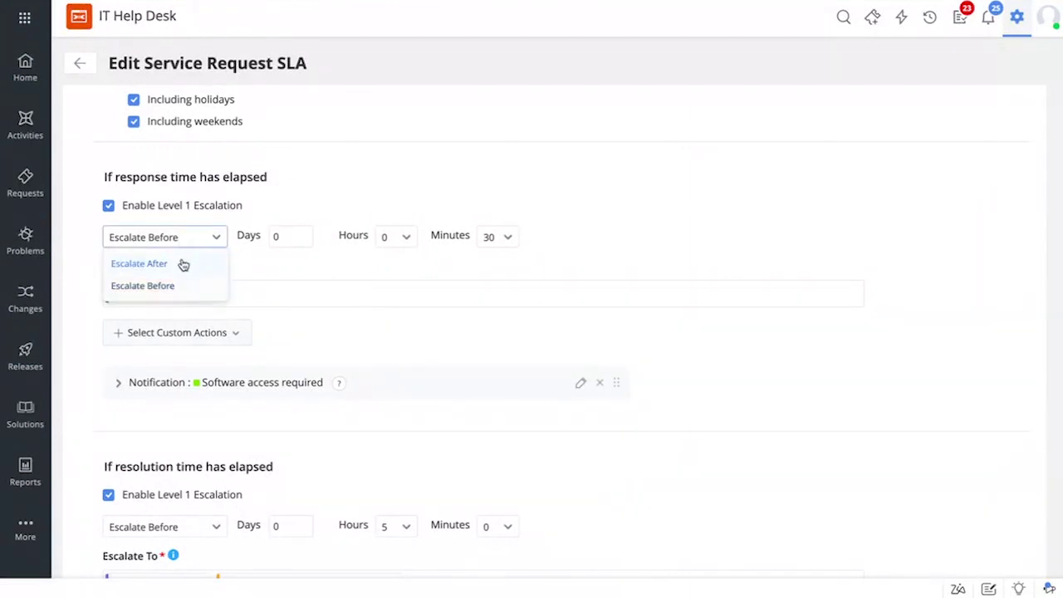
left_click(275, 258)
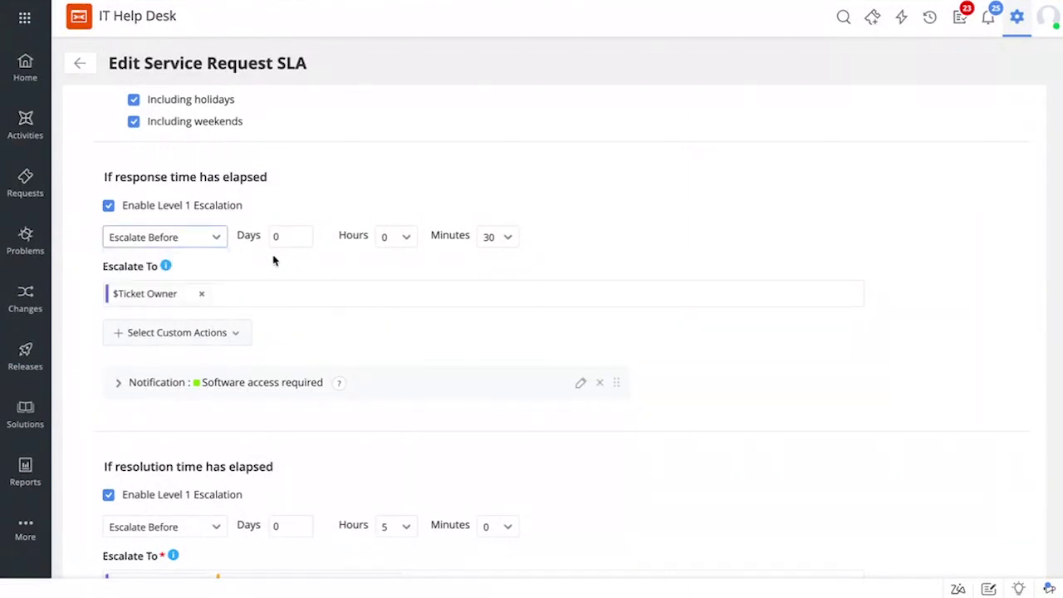
left_click(238, 303)
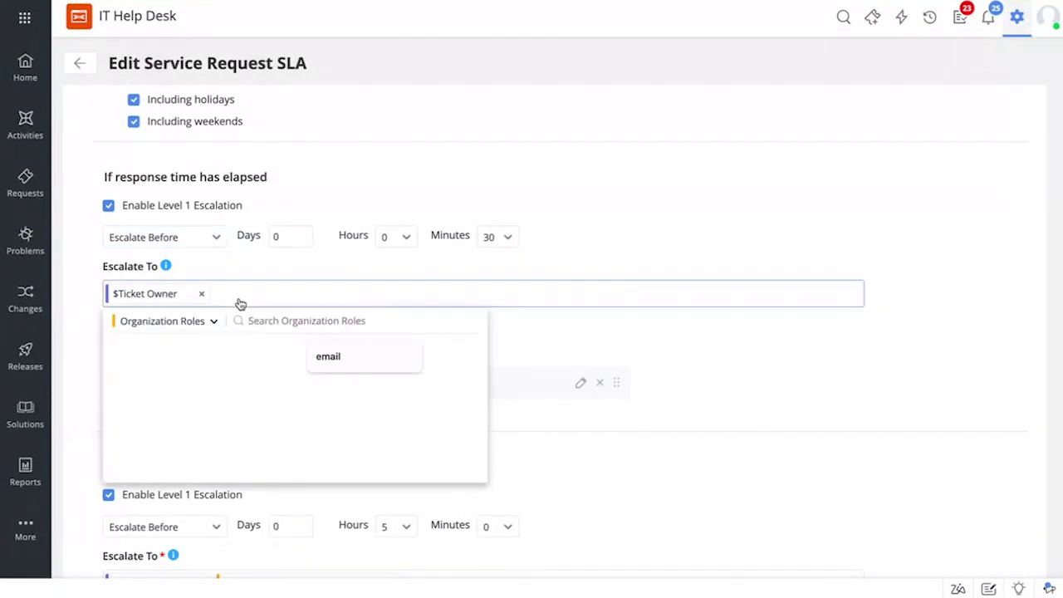
left_click(189, 324)
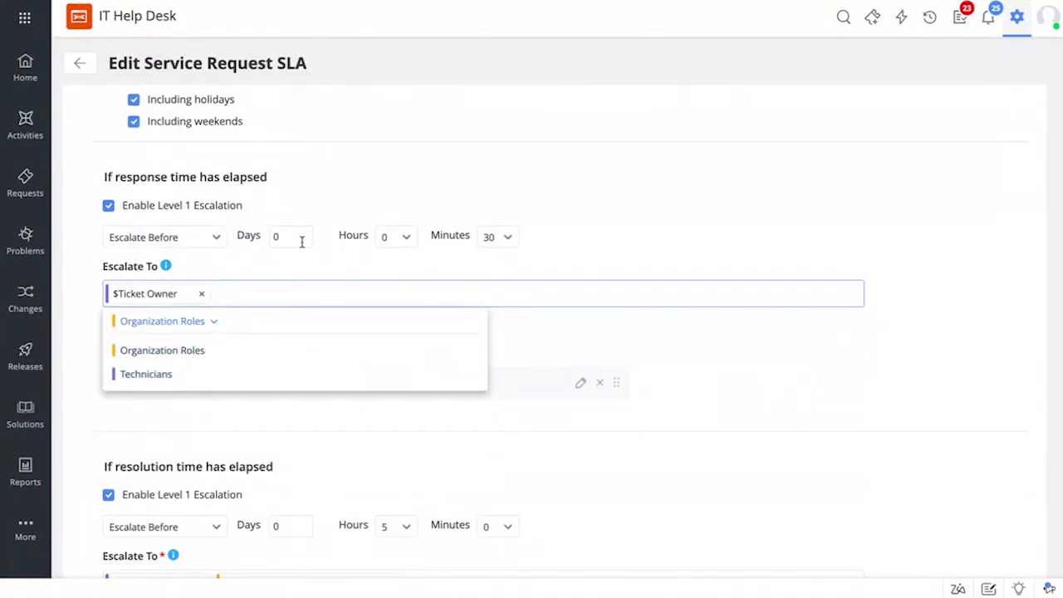
left_click(310, 304)
scroll(312, 306, "down", 1)
scroll(312, 306, "down", 1)
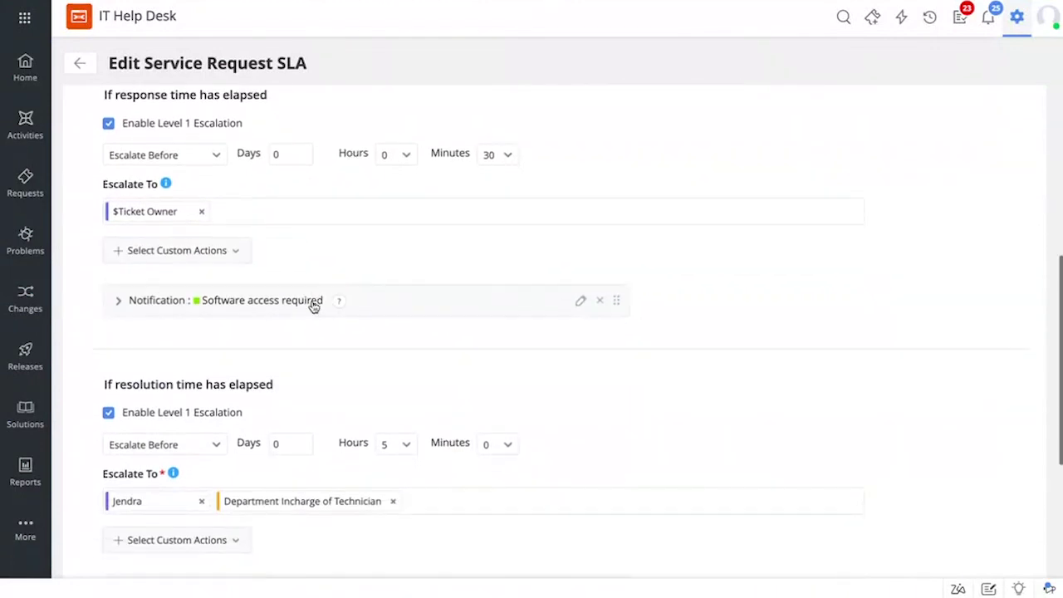
Step: Look at the custom actions offered for the response escalation and examine the Software access required notification's details
left_click(213, 257)
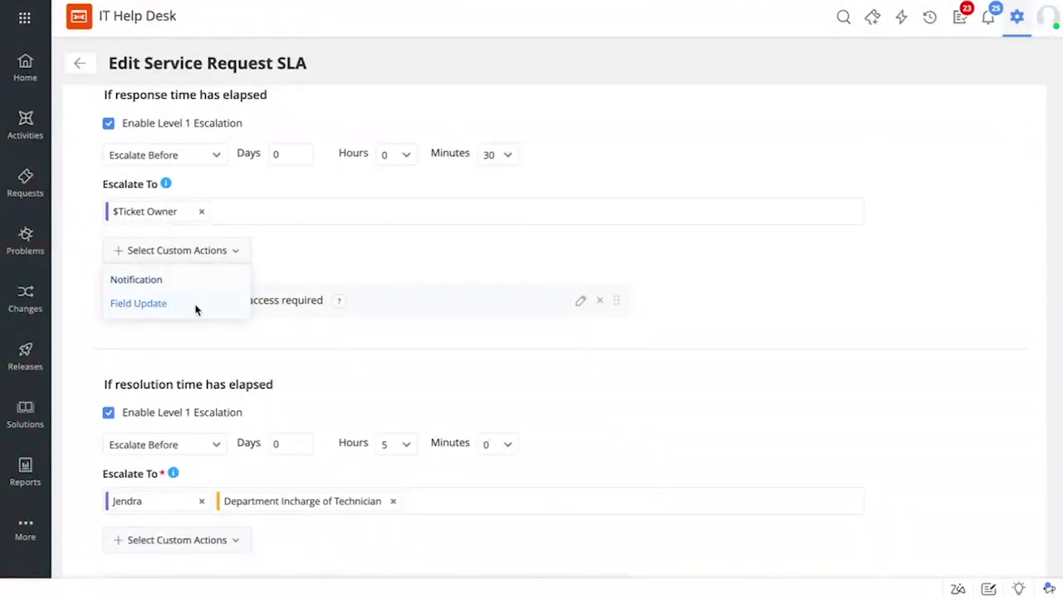
left_click(401, 308)
scroll(400, 374, "down", 3)
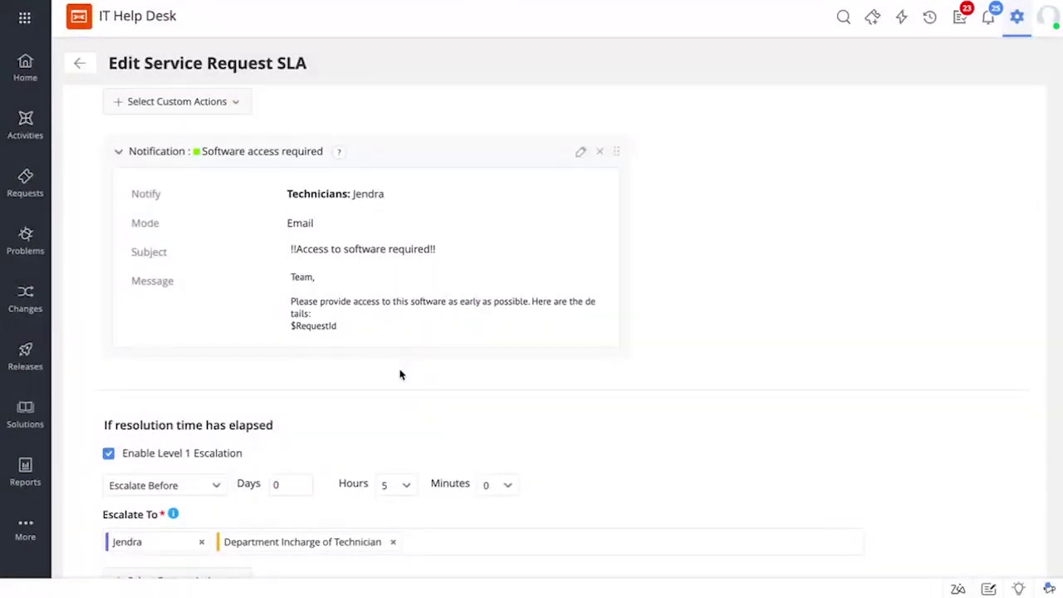
Step: Examine the Level 1 escalation for elapsed resolution time, including its configured field update
scroll(400, 375, "down", 5)
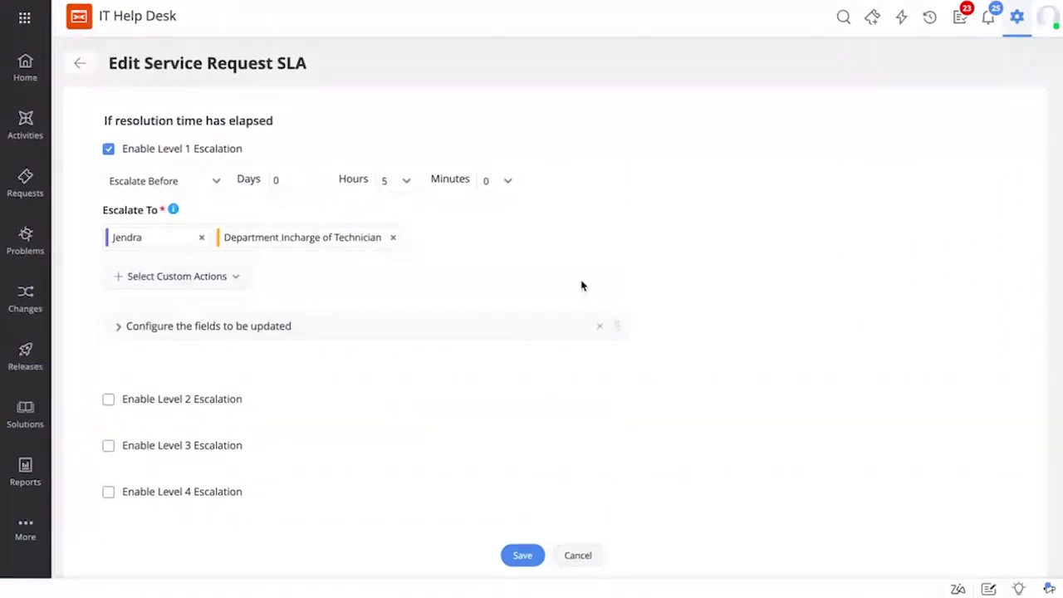
left_click(324, 331)
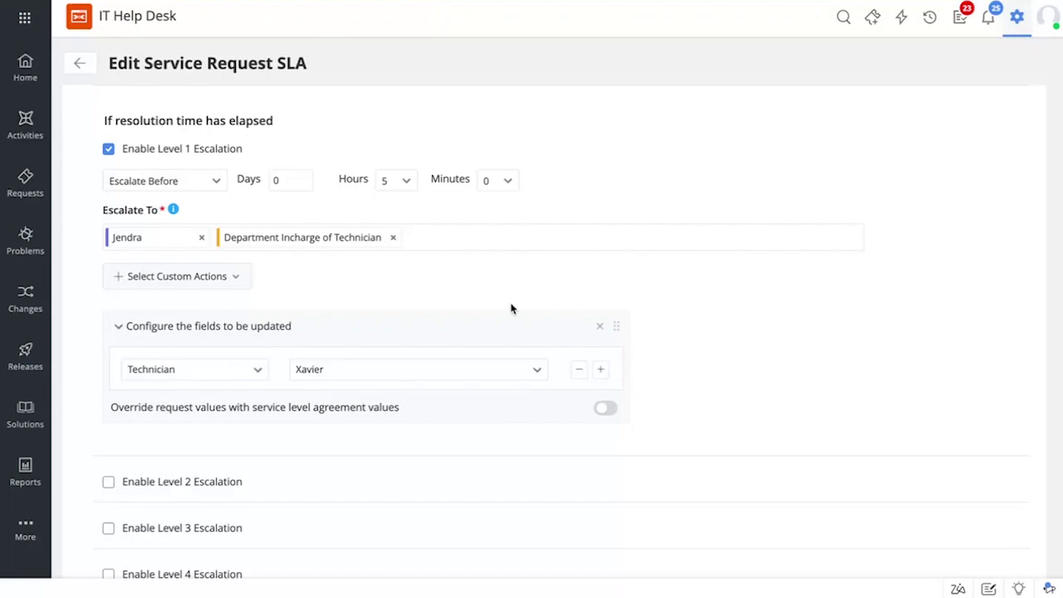
scroll(511, 308, "up", 15)
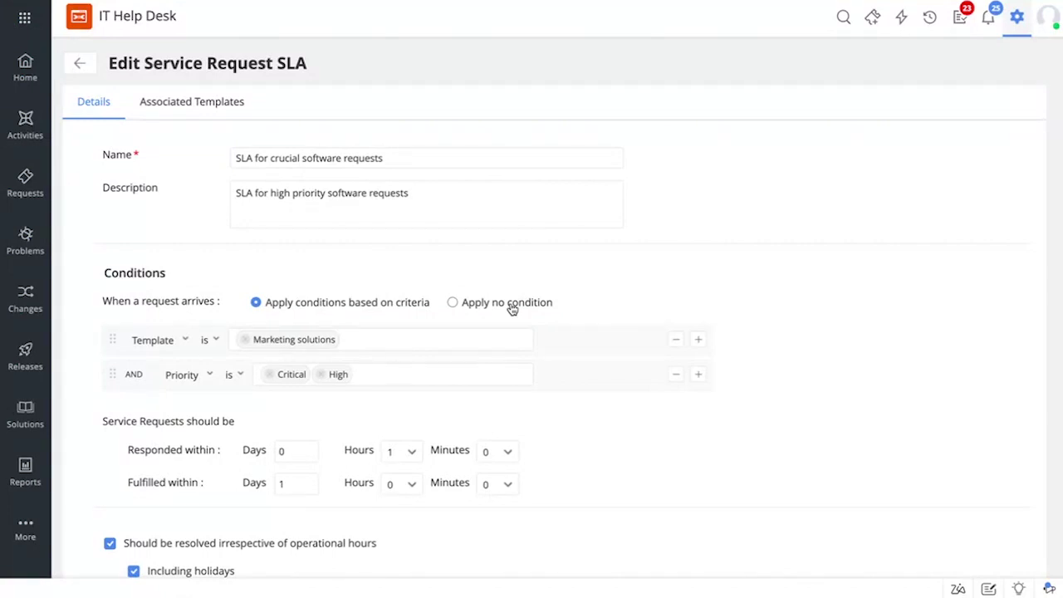
Step: Look at the templates associated with the SLA and start associating another, checking the templates available for selection
left_click(218, 106)
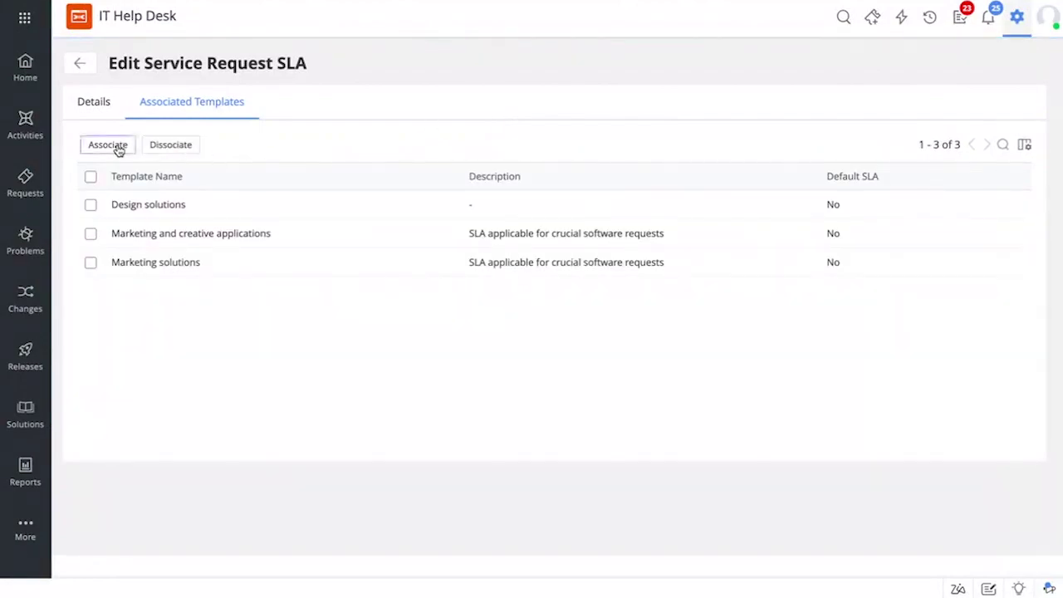
left_click(114, 146)
left_click(419, 225)
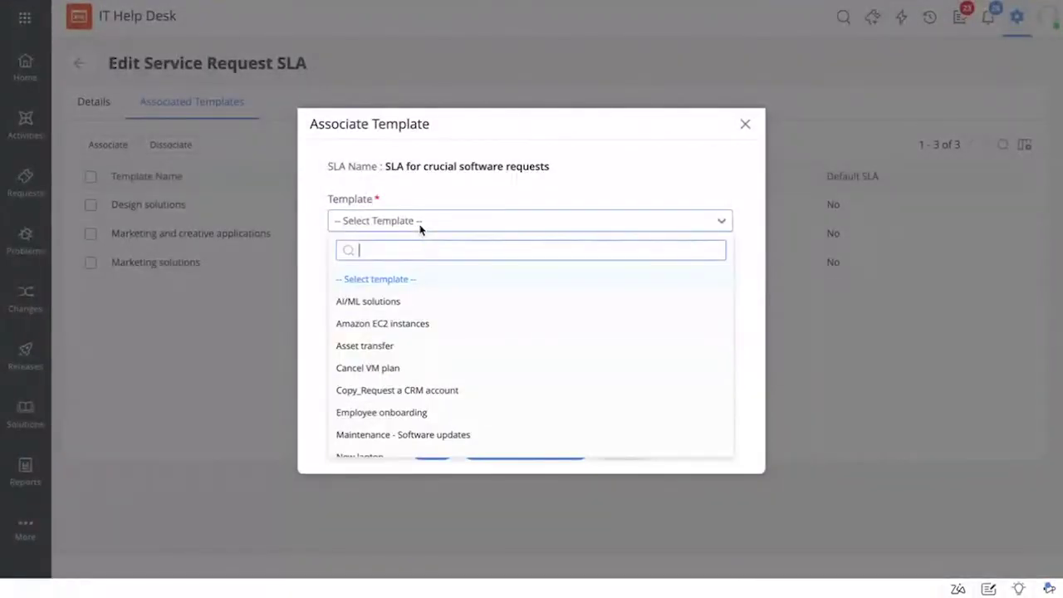
scroll(413, 324, "down", 2)
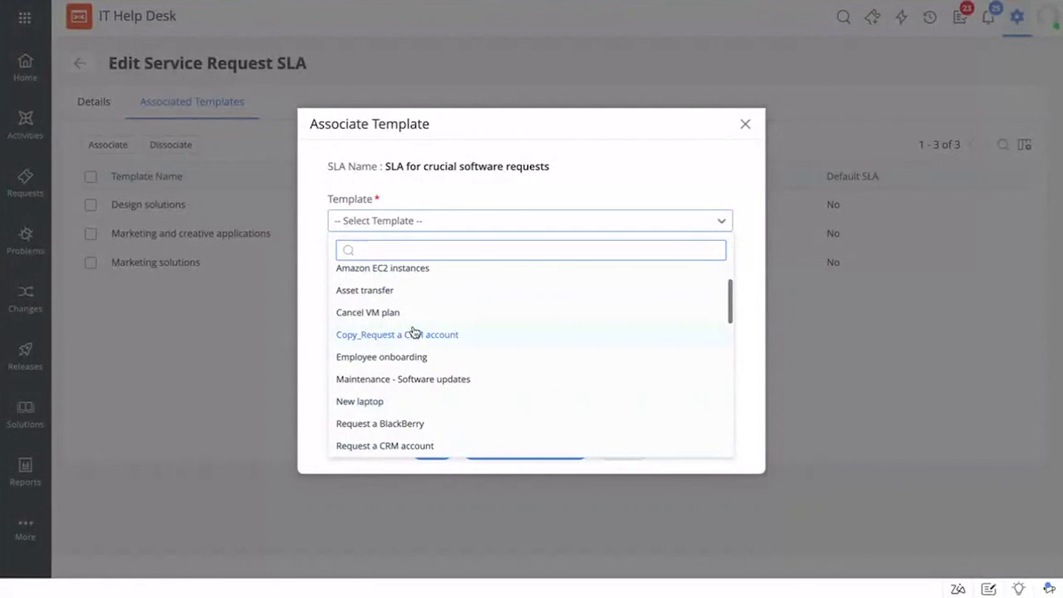
left_click(316, 289)
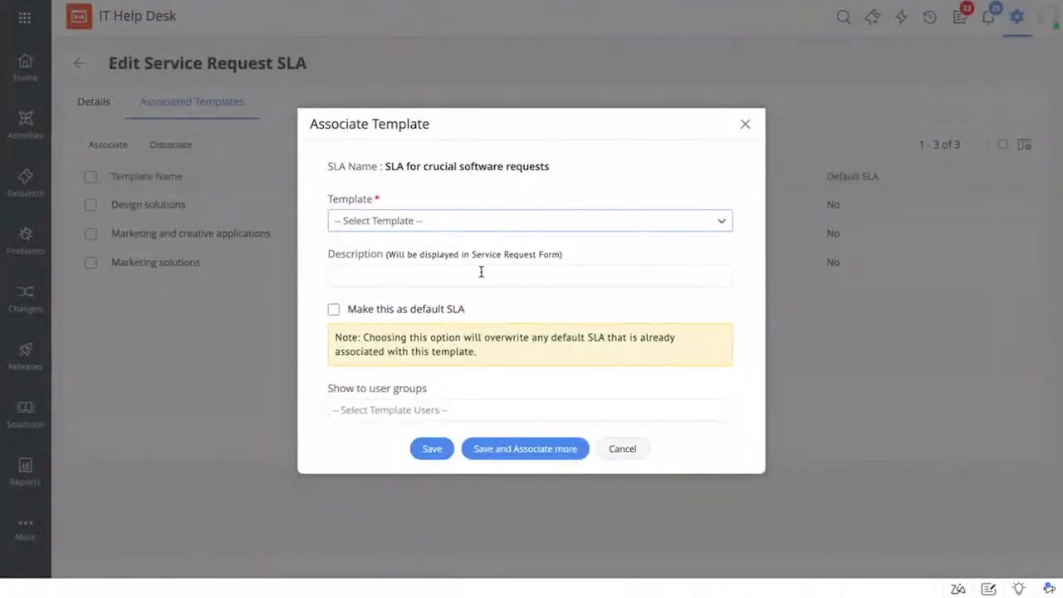
Step: Check the default SLA option and the user groups offered for the template association, and leave without saving
left_click(333, 309)
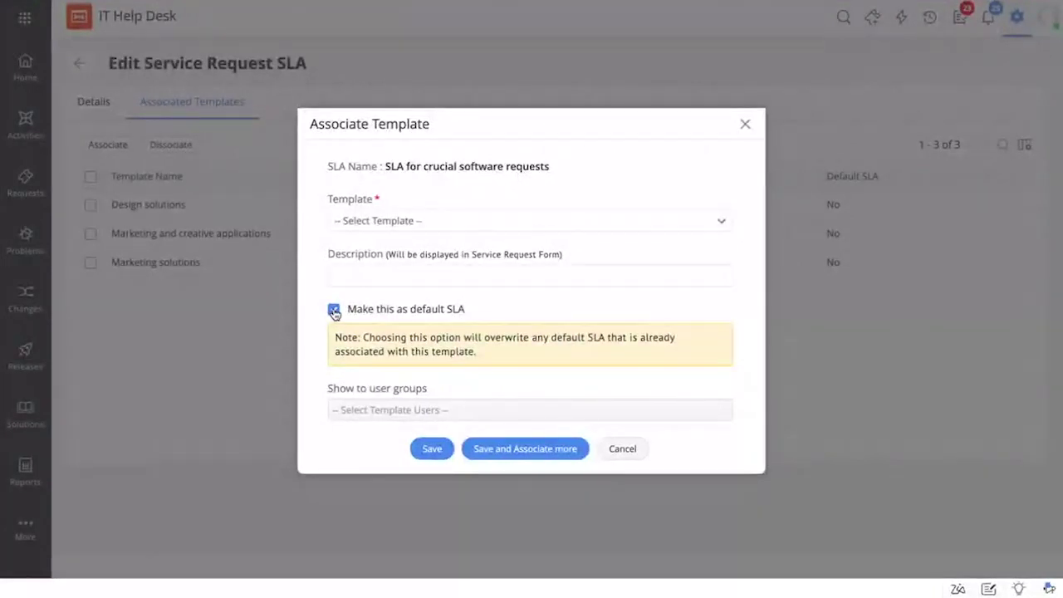
left_click(333, 309)
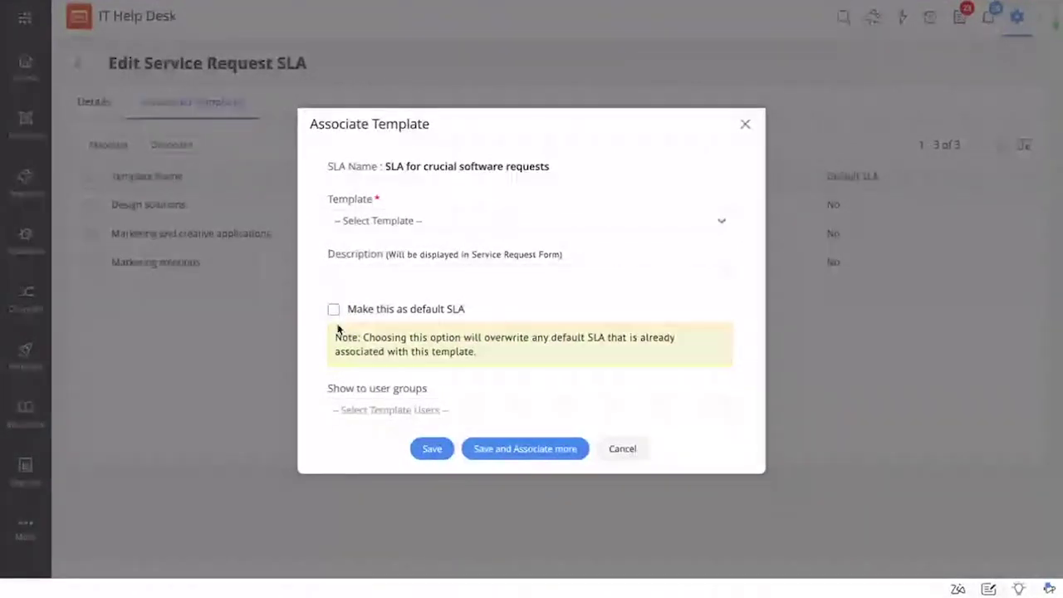
left_click(377, 412)
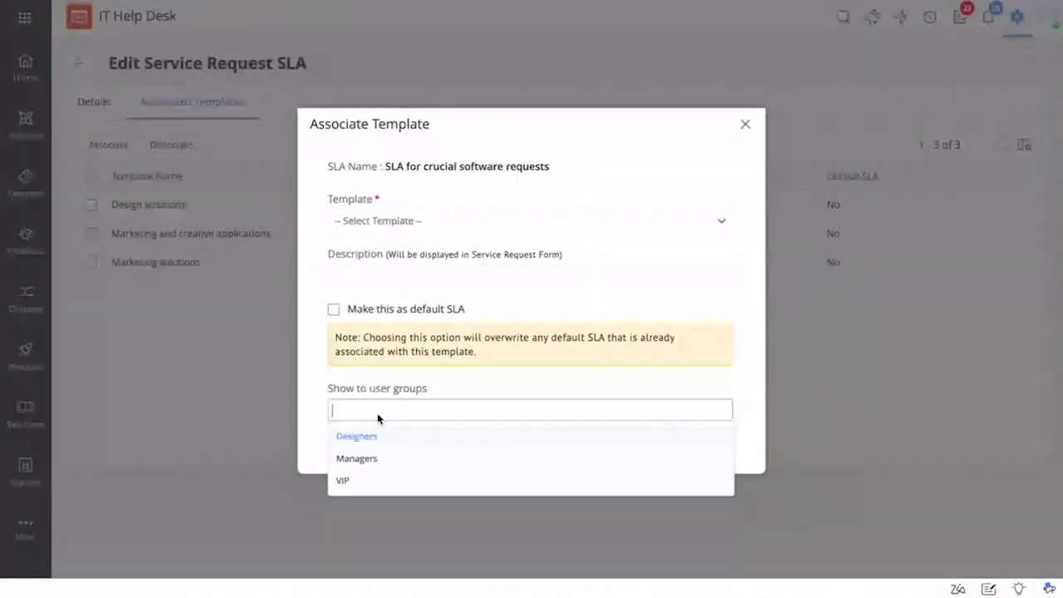
left_click(745, 125)
left_click(745, 125)
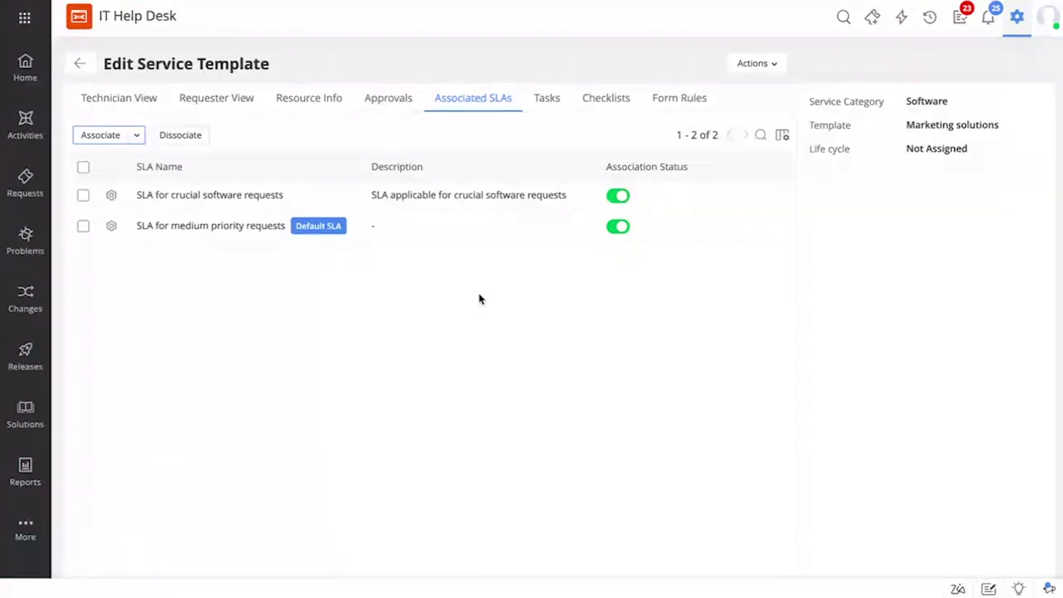
Step: Look at the service template's tasks and examine the details of the Review system requirements before installation task
left_click(548, 100)
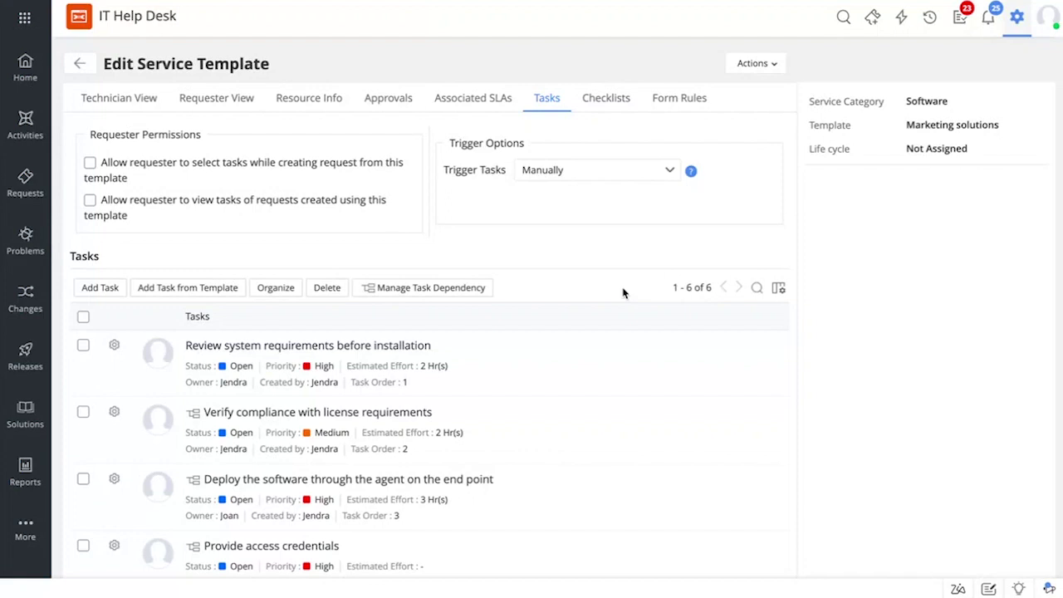
scroll(623, 292, "down", 1)
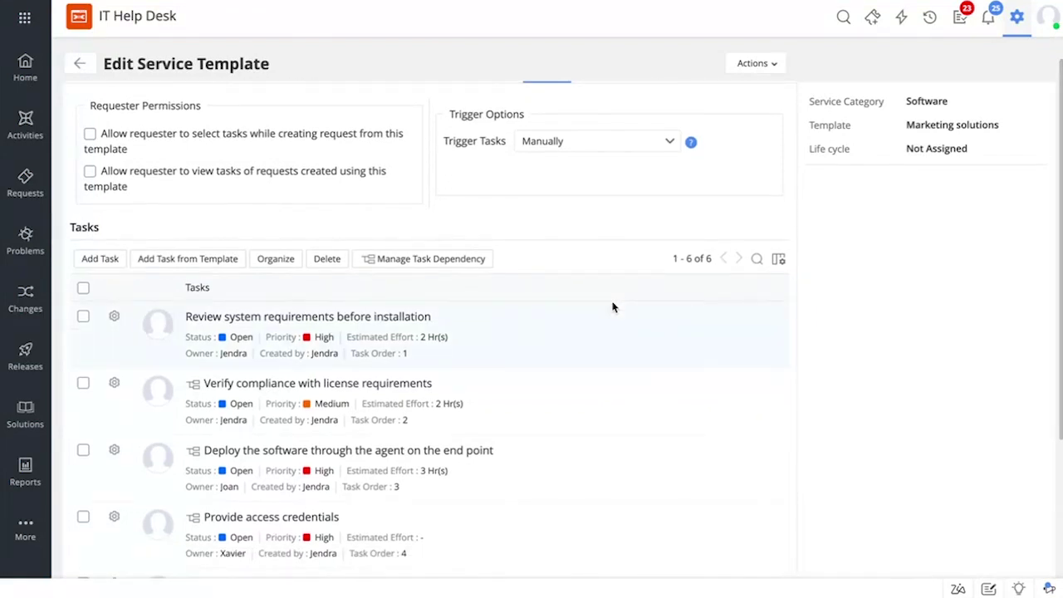
left_click(100, 261)
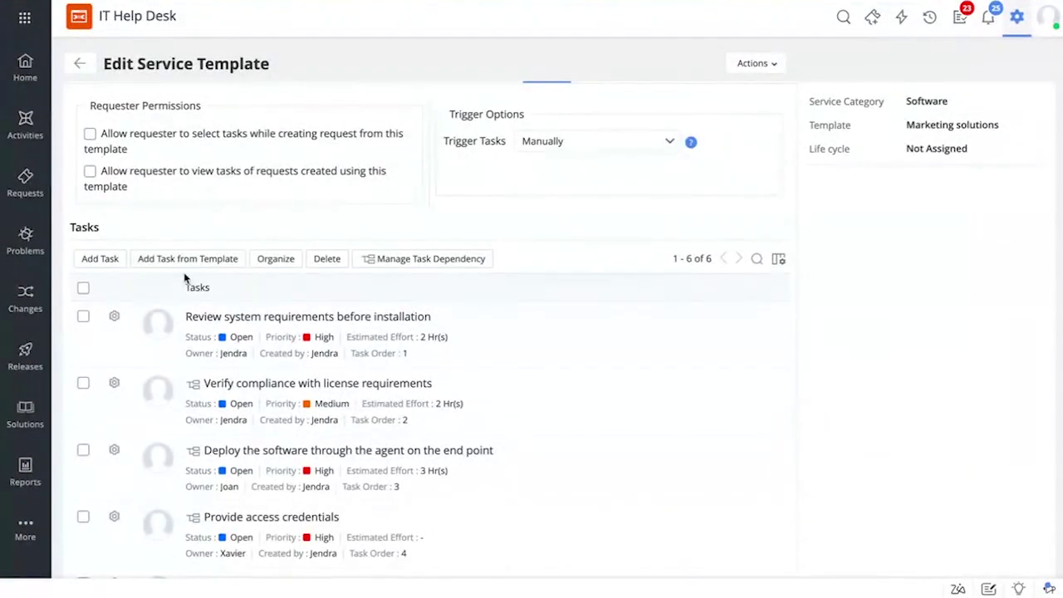
scroll(191, 316, "down", 1)
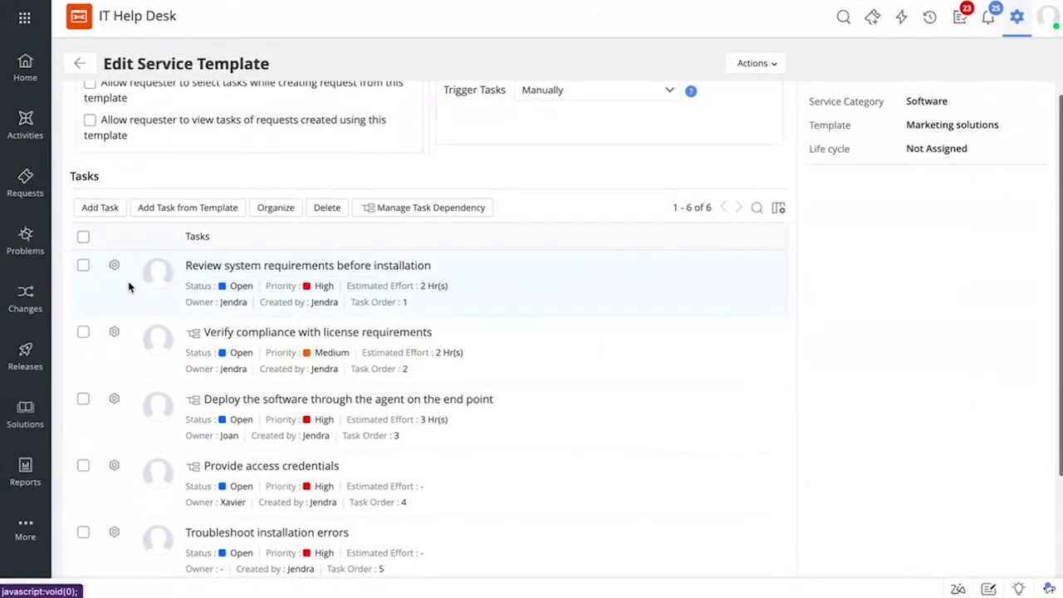
left_click(115, 271)
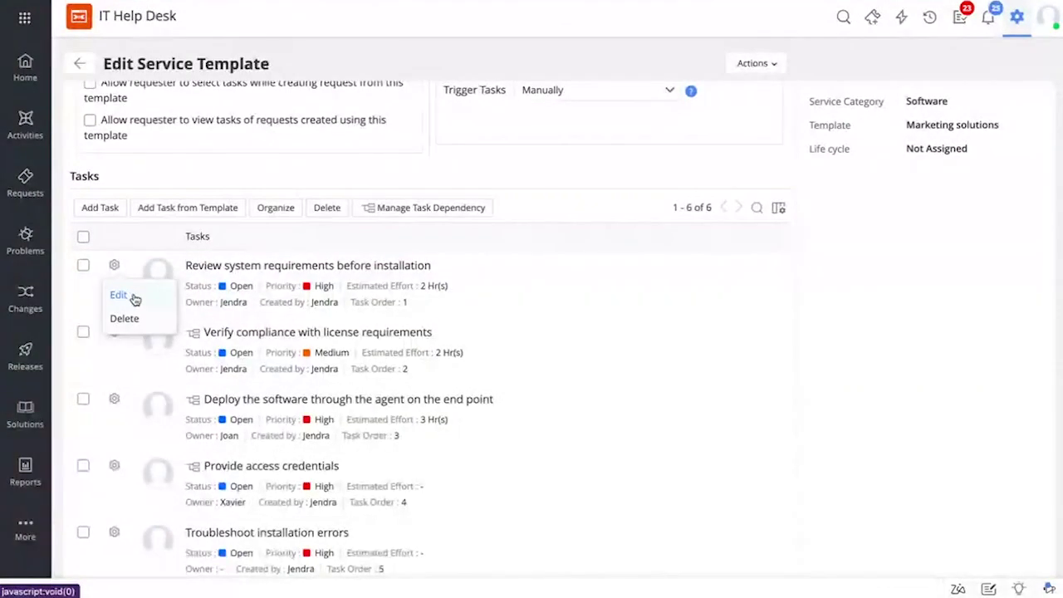
left_click(133, 297)
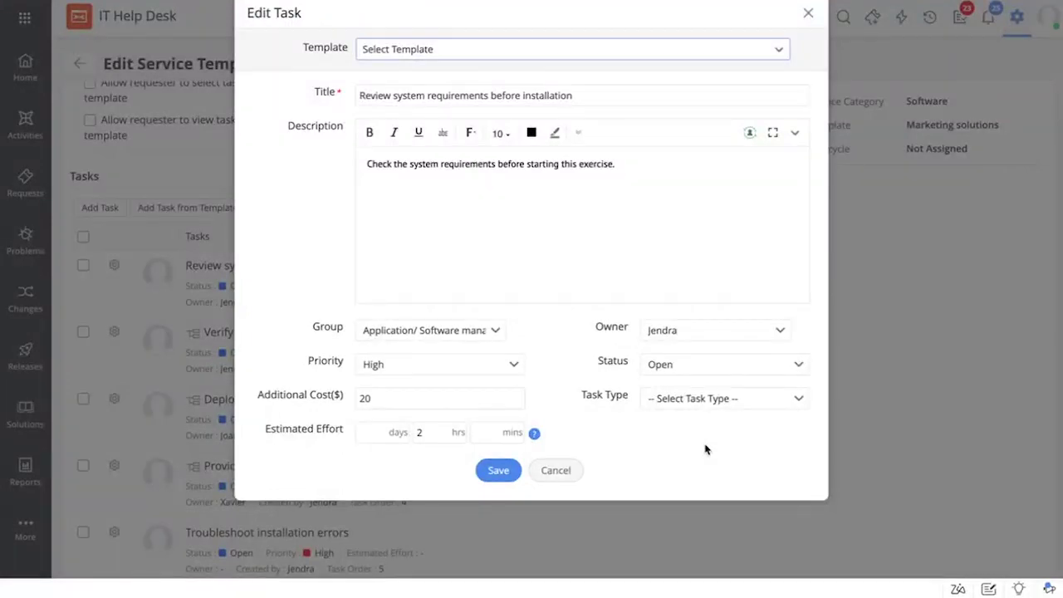
left_click(808, 13)
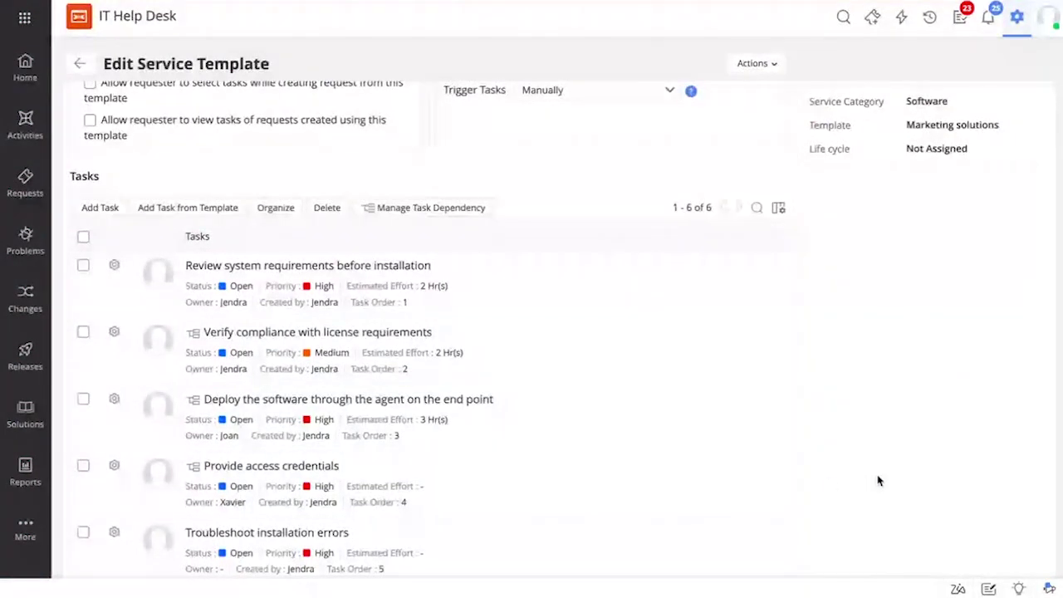
Step: Examine the task dependency map of the Marketing solutions template across its full width
left_click(473, 214)
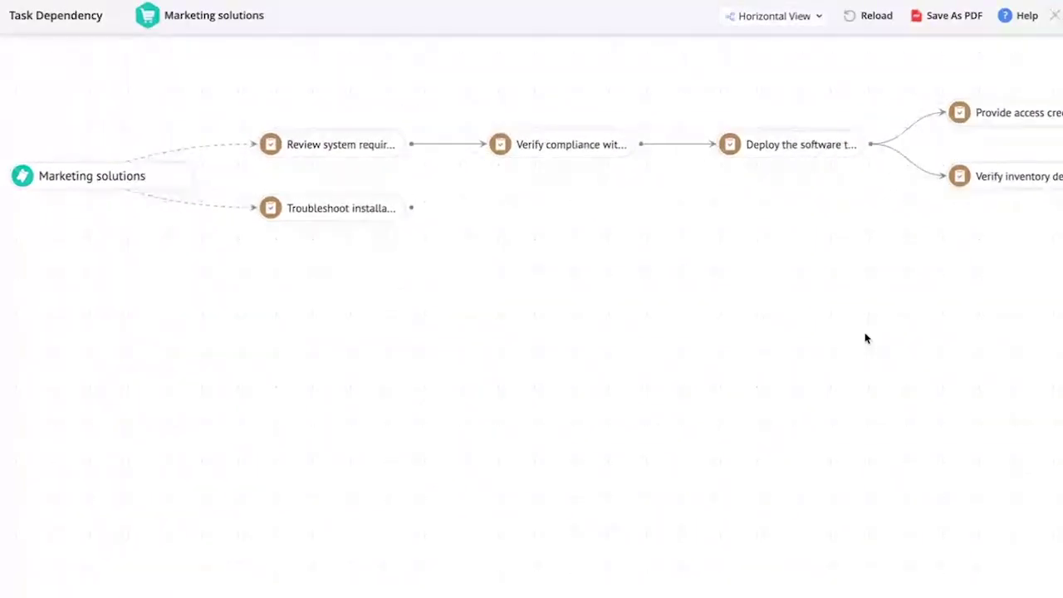
scroll(866, 338, "right", 3)
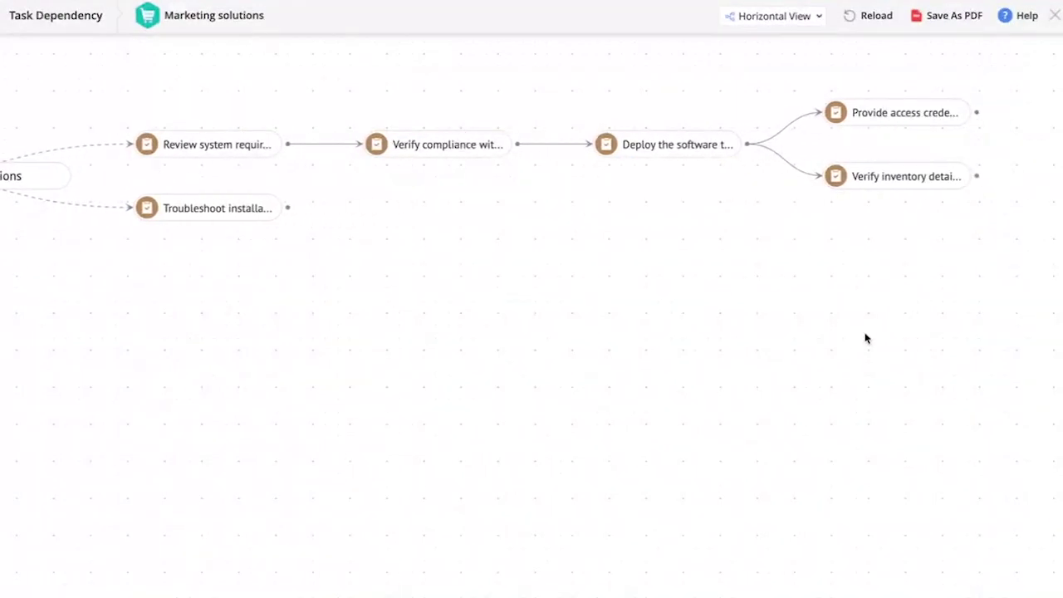
mouse_move(677, 156)
scroll(790, 396, "left", 3)
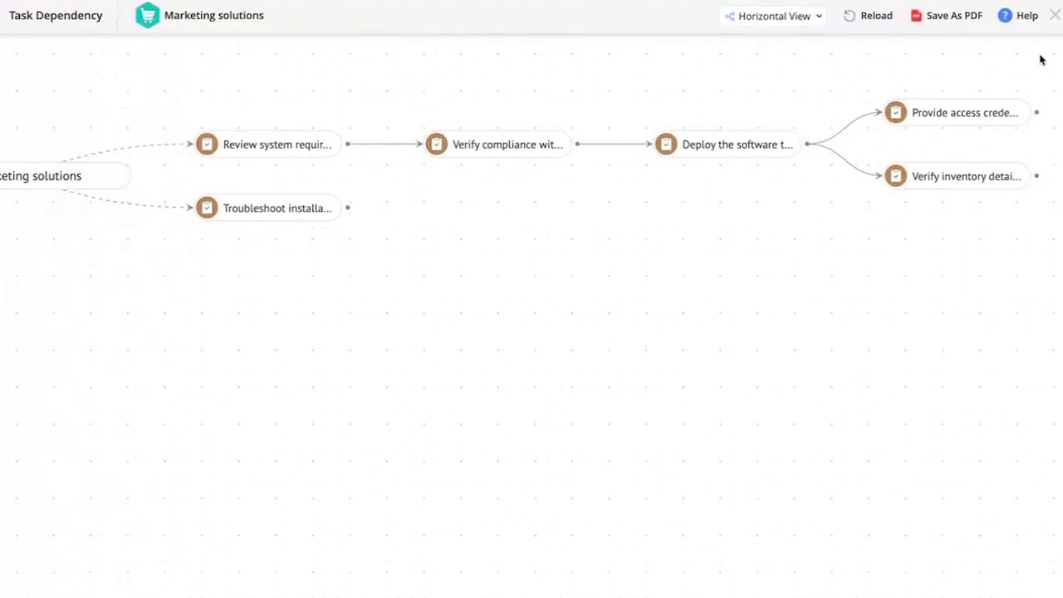
left_click(1055, 15)
Step: Review the template's task list and the options offered for triggering tasks, keeping the Manually setting
scroll(619, 430, "down", 1)
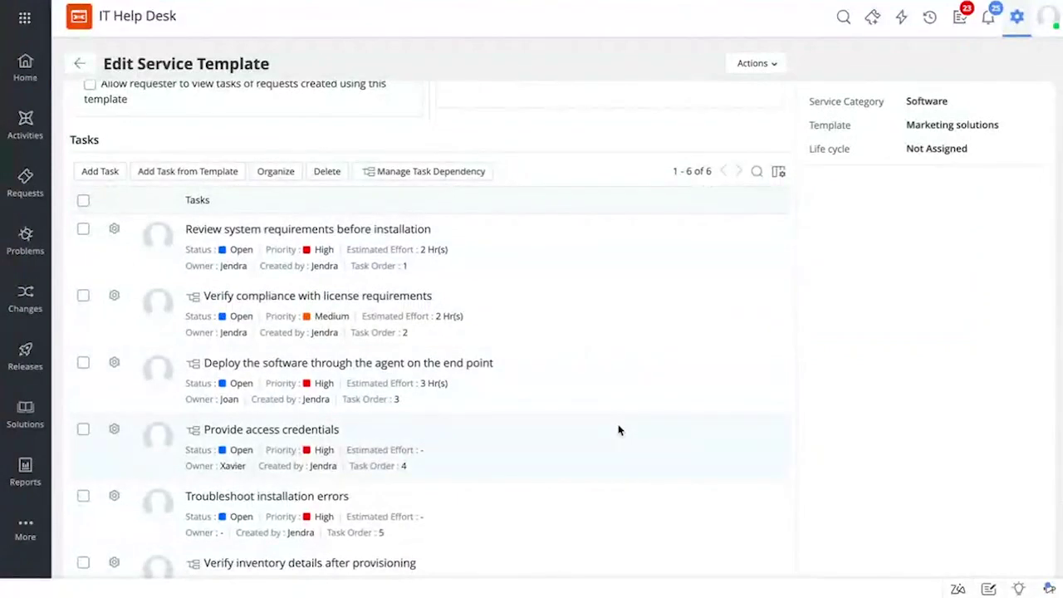
scroll(770, 360, "up", 2)
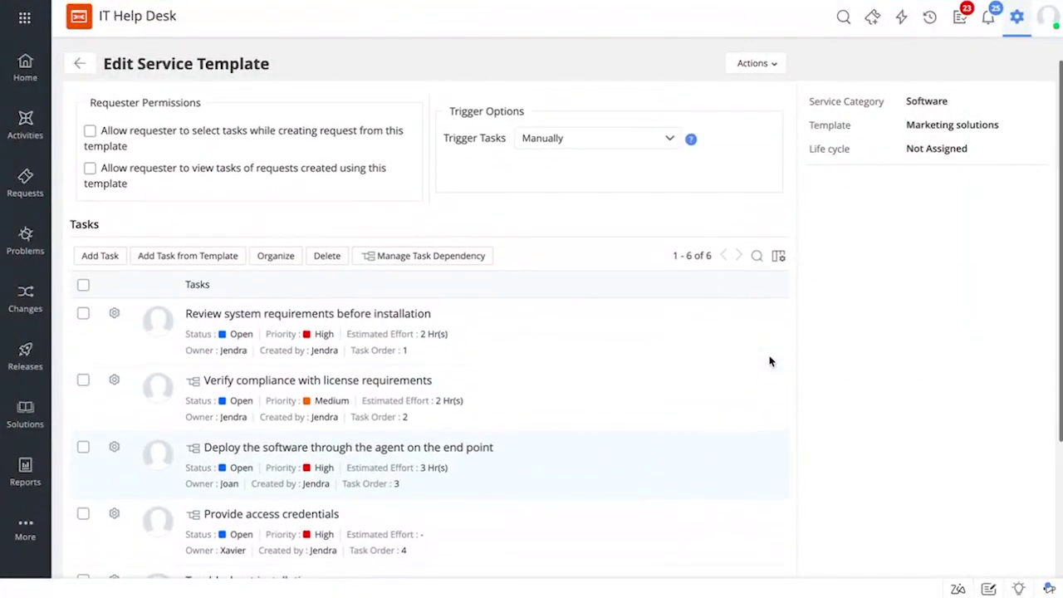
scroll(769, 361, "up", 1)
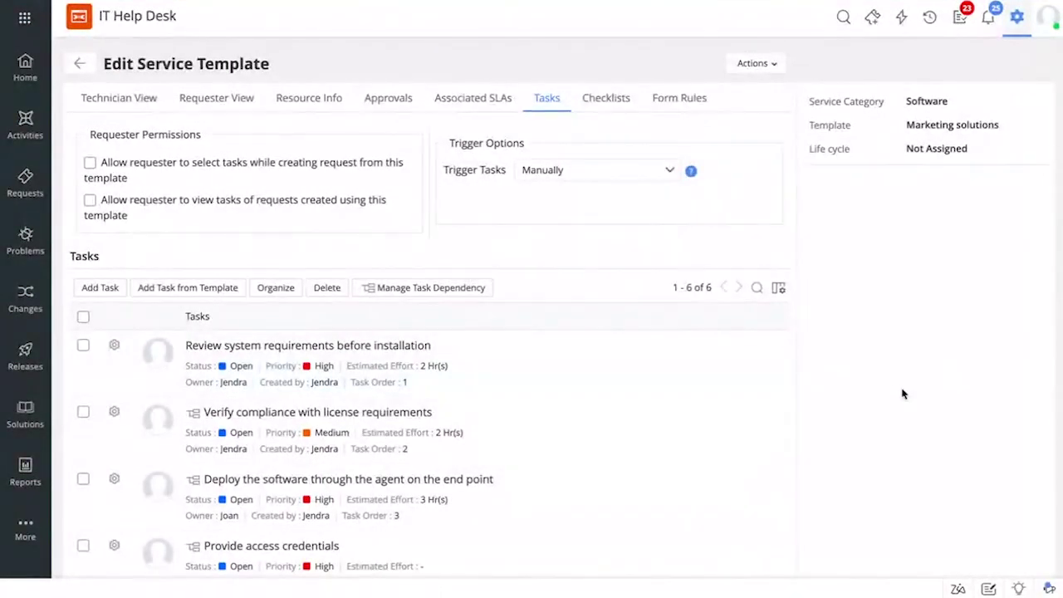
scroll(662, 429, "down", 3)
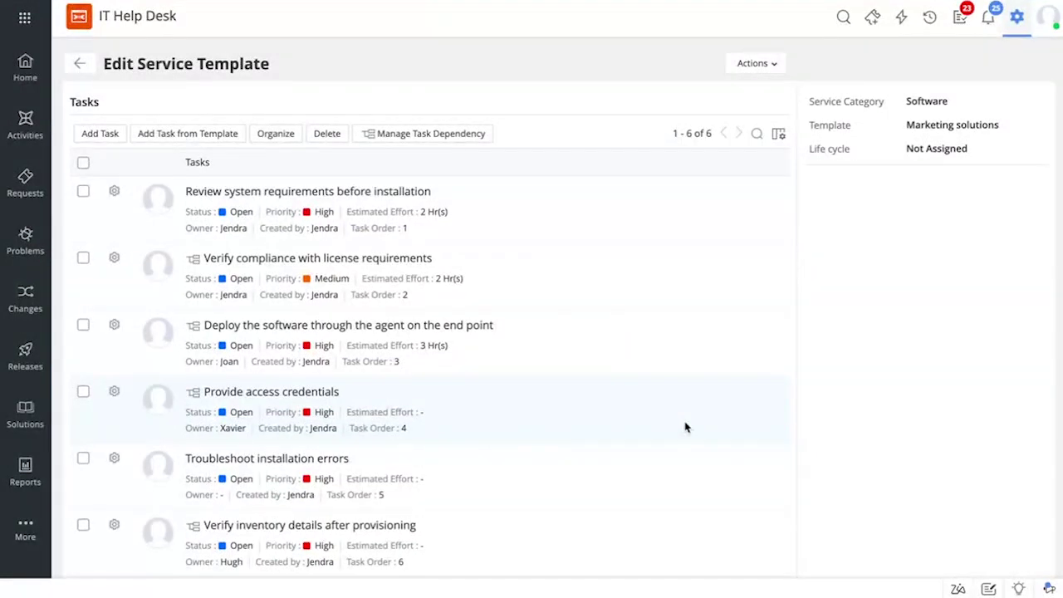
scroll(685, 427, "up", 3)
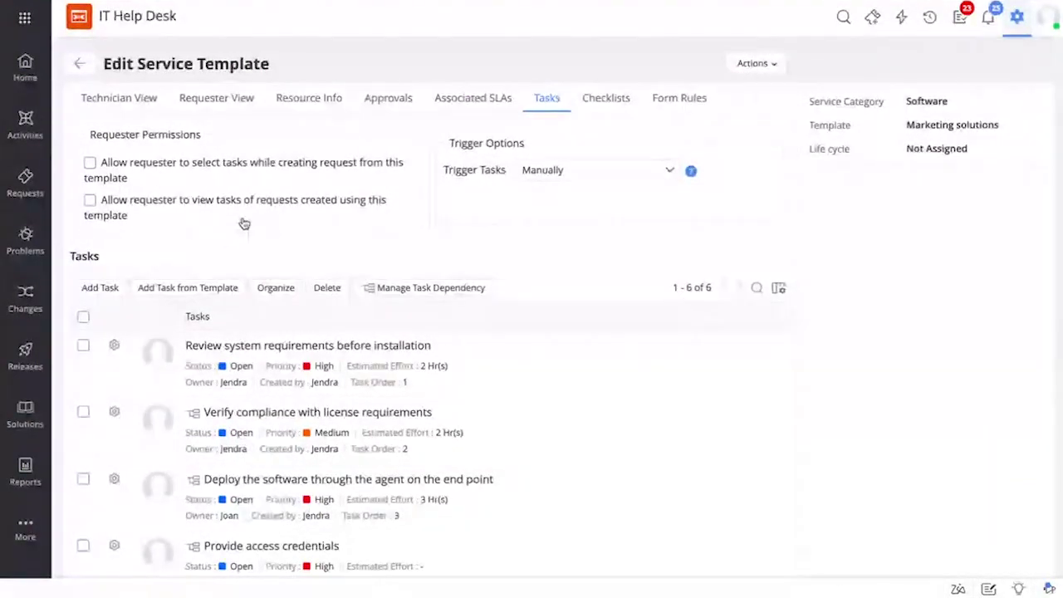
left_click(573, 173)
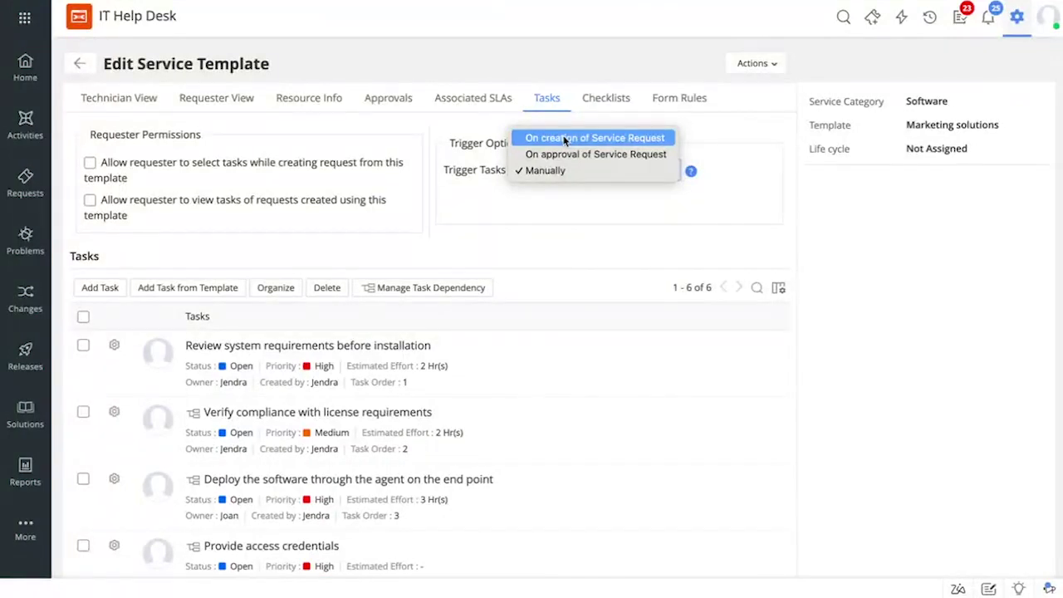
left_click(560, 236)
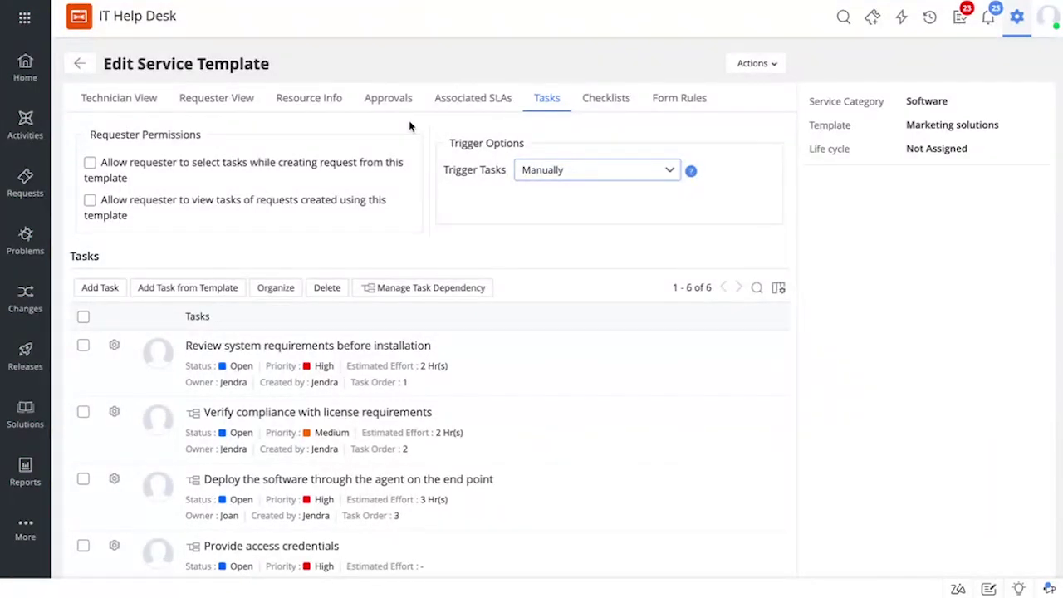
Step: Look at the checklist associated with the template and the other checklists available for association
left_click(607, 105)
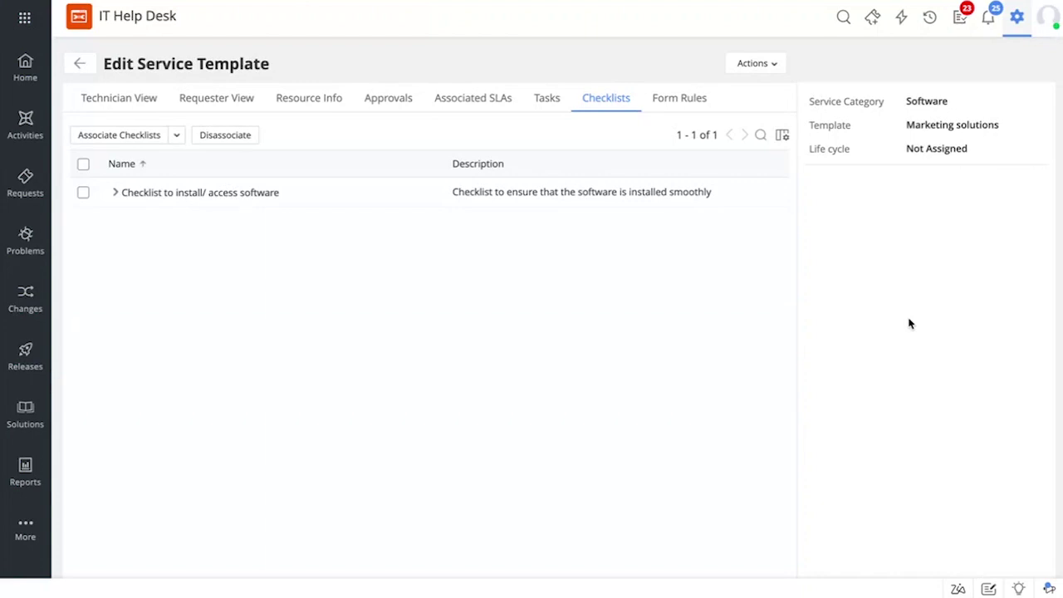
left_click(133, 135)
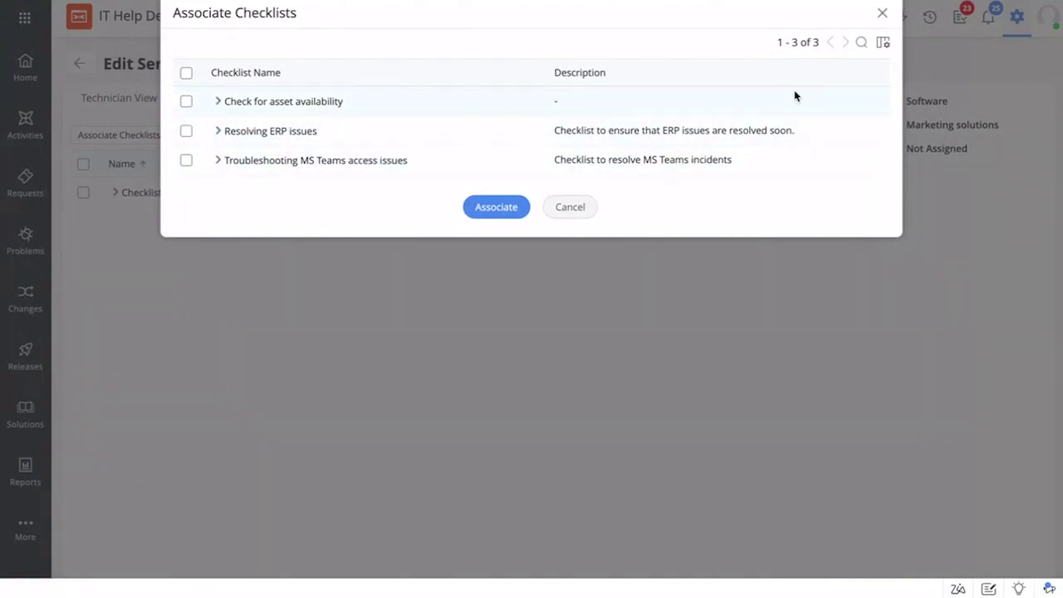
left_click(883, 12)
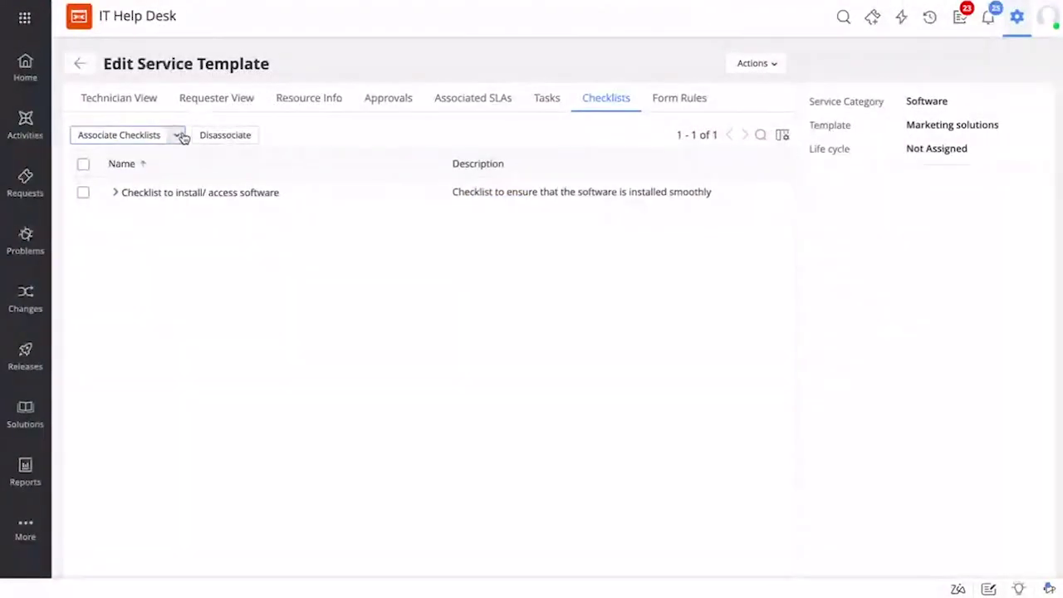
Step: Start a new checklist named "Shortcut icon?", checking the available items and the new item types
left_click(182, 136)
left_click(154, 168)
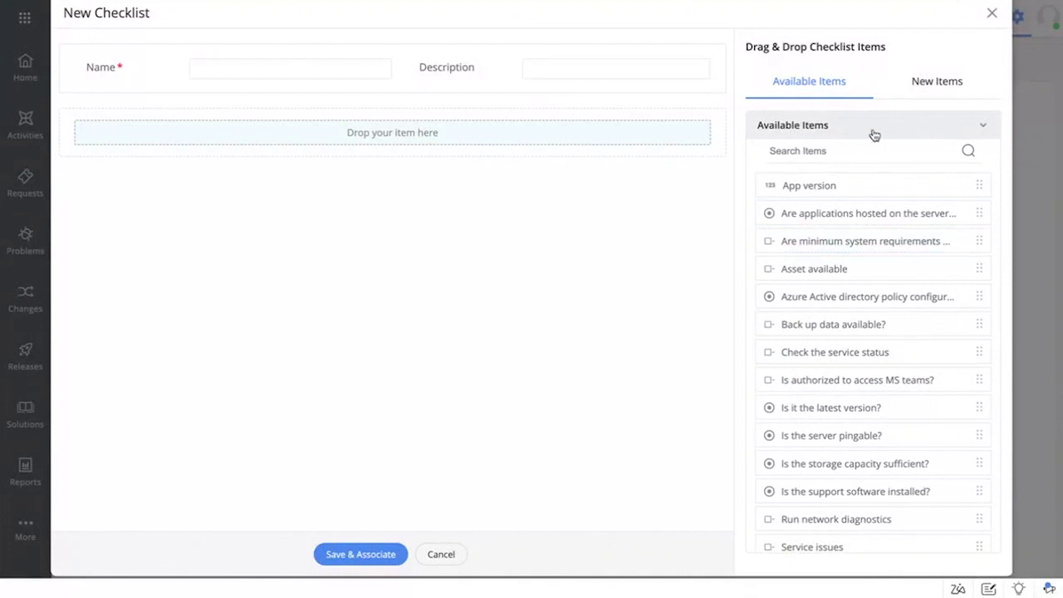
left_click(922, 86)
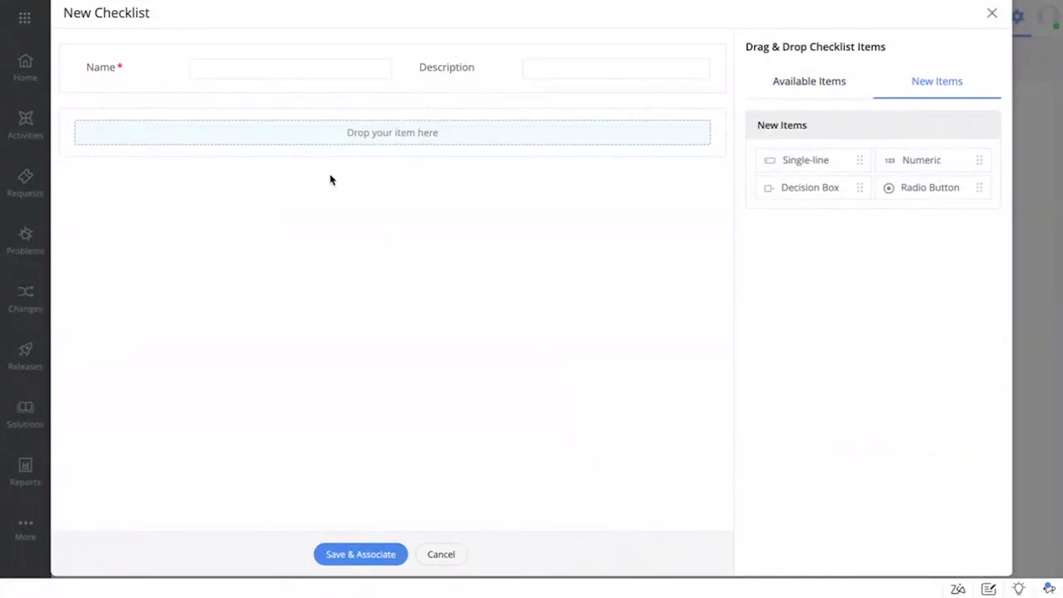
left_click(316, 68)
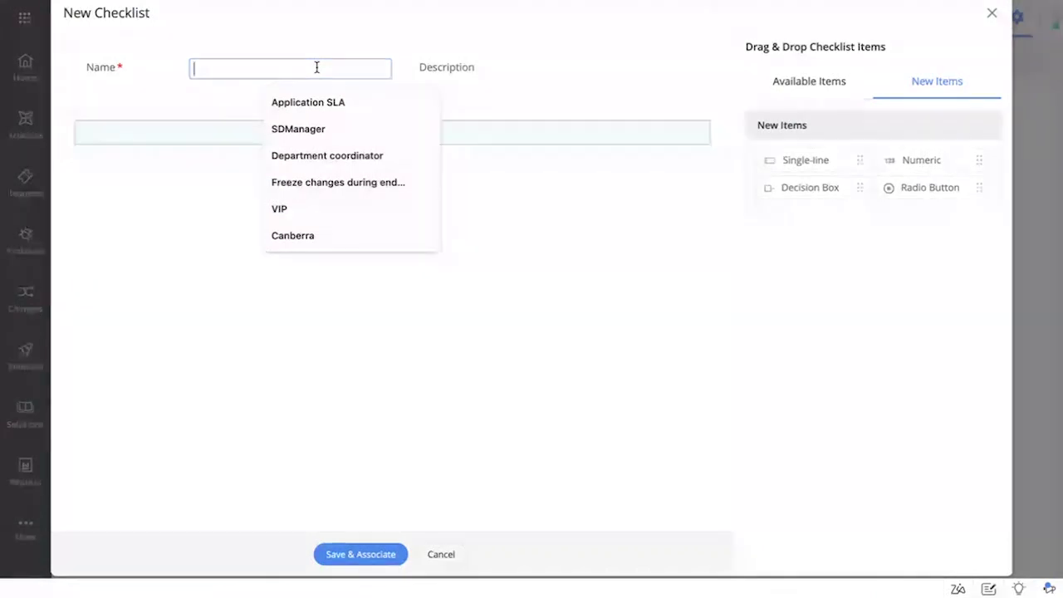
type("shor")
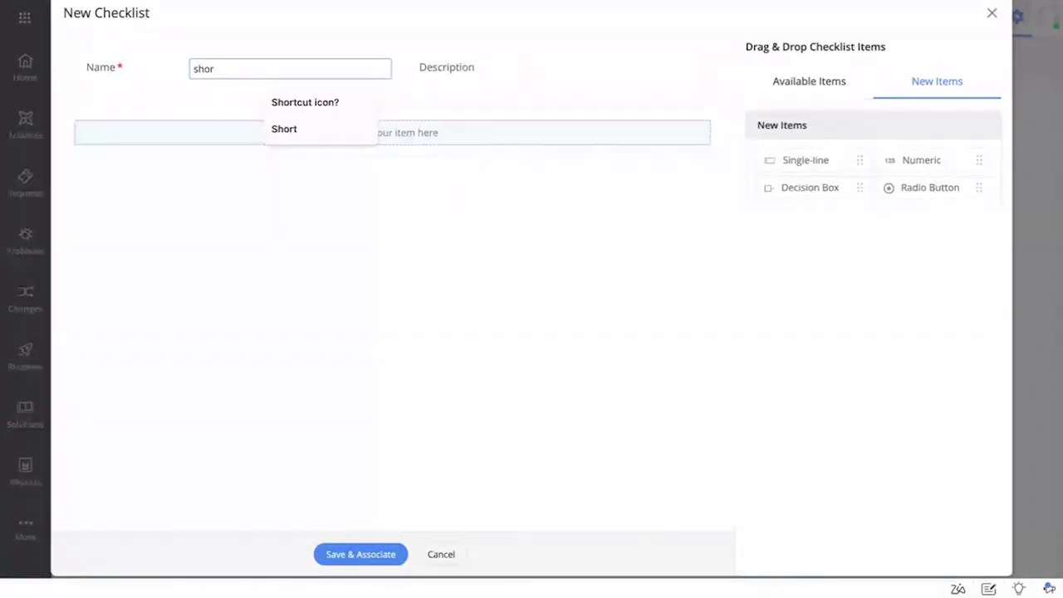
left_click(331, 113)
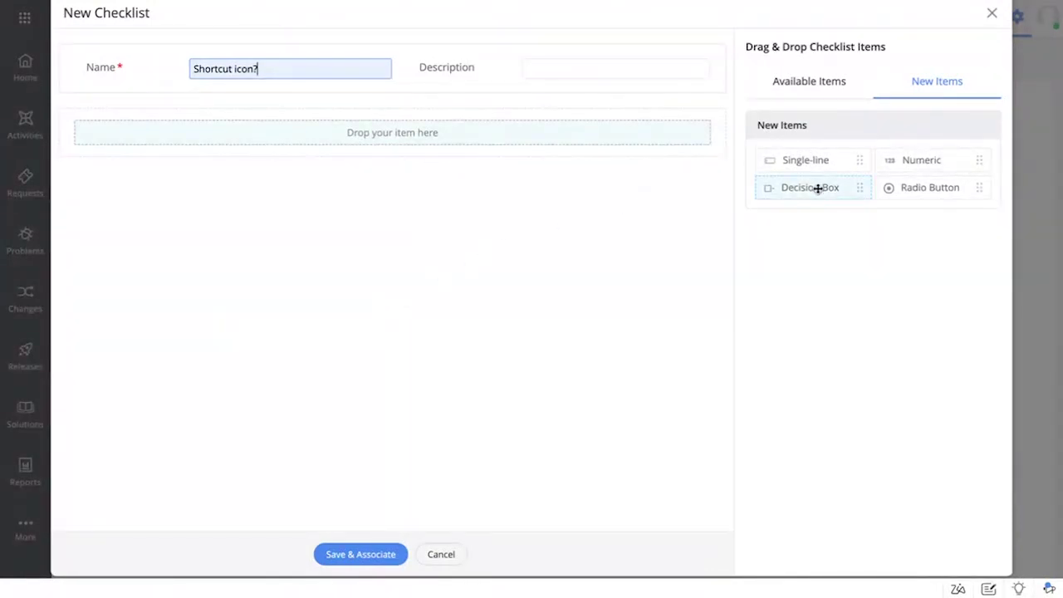
Step: Try adding a Decision Box item named "Shortcut icon?" to the new checklist, and discard both the item and the checklist
left_click_drag(817, 188, 235, 131)
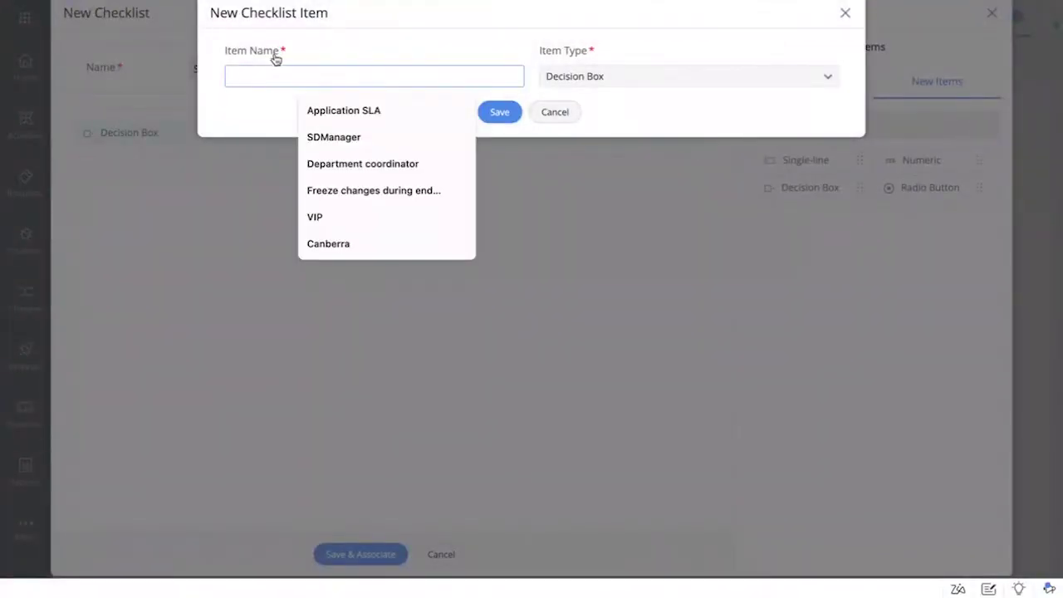
type("Sh")
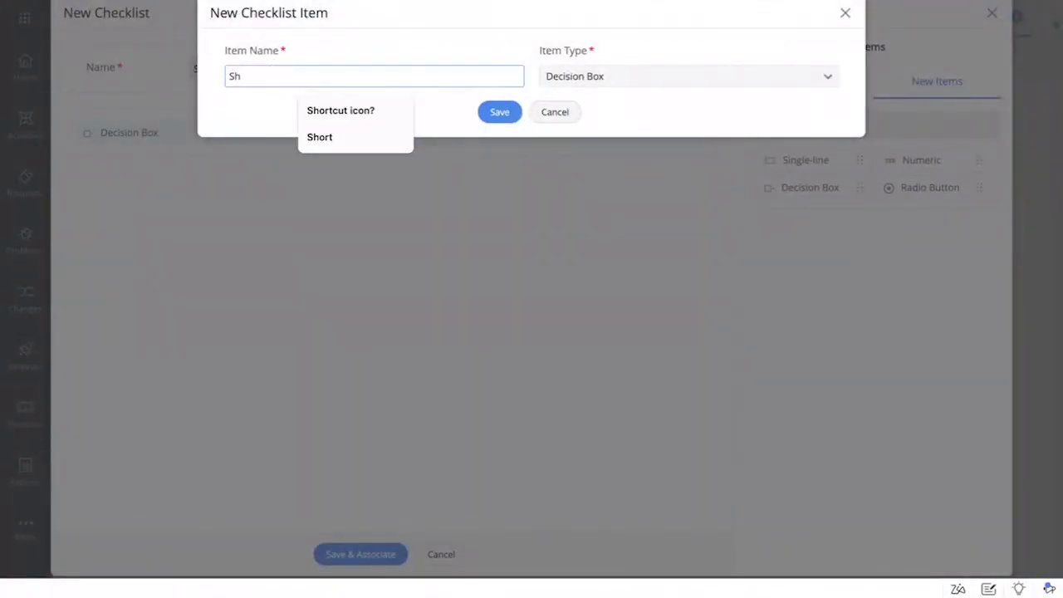
left_click(324, 110)
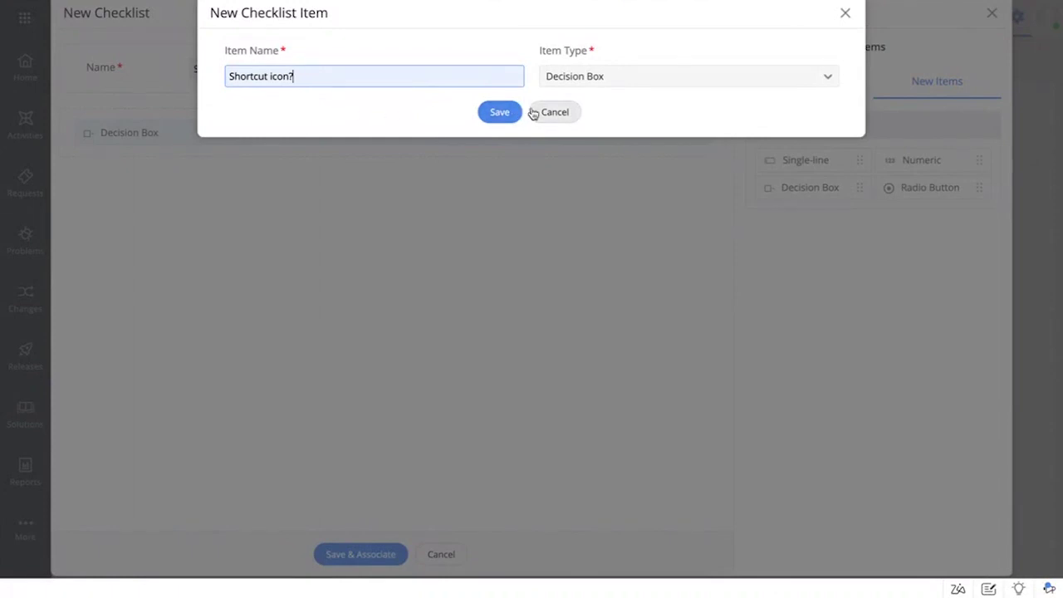
left_click(844, 16)
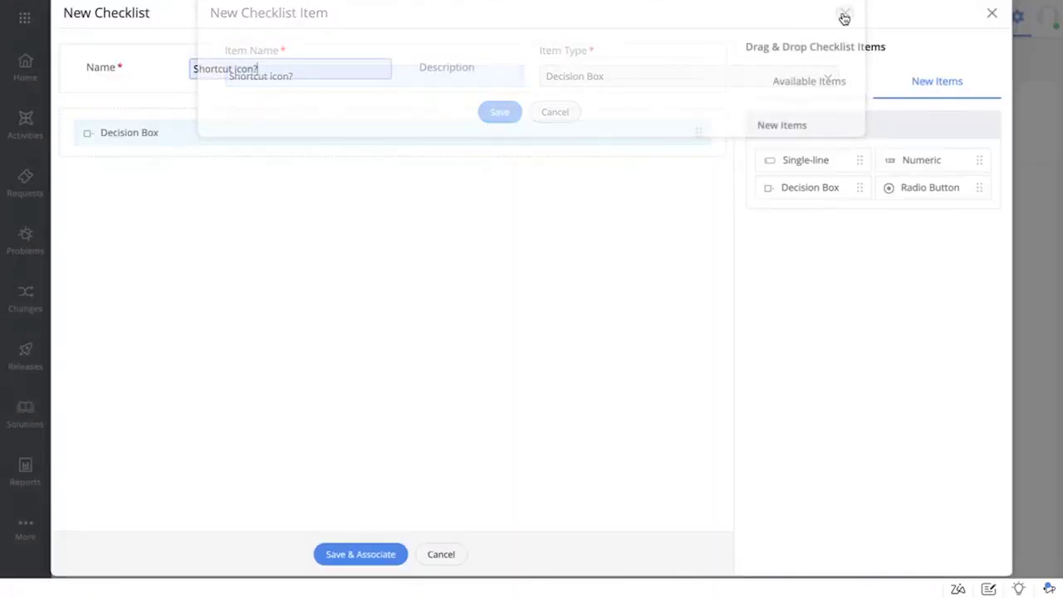
left_click(991, 14)
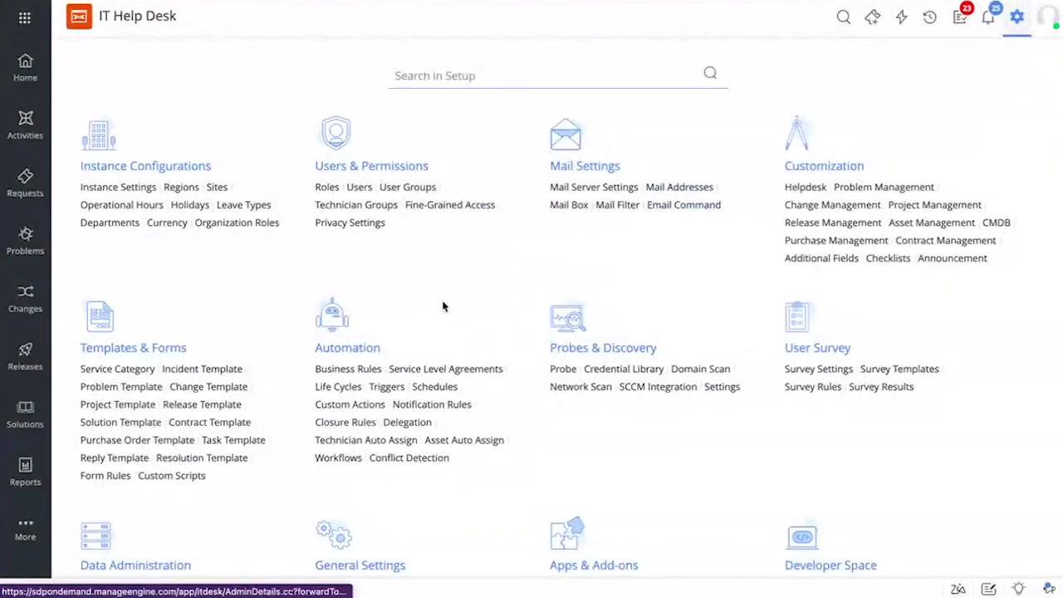
Step: Open the notification rules for requests from the Automation settings
left_click(433, 405)
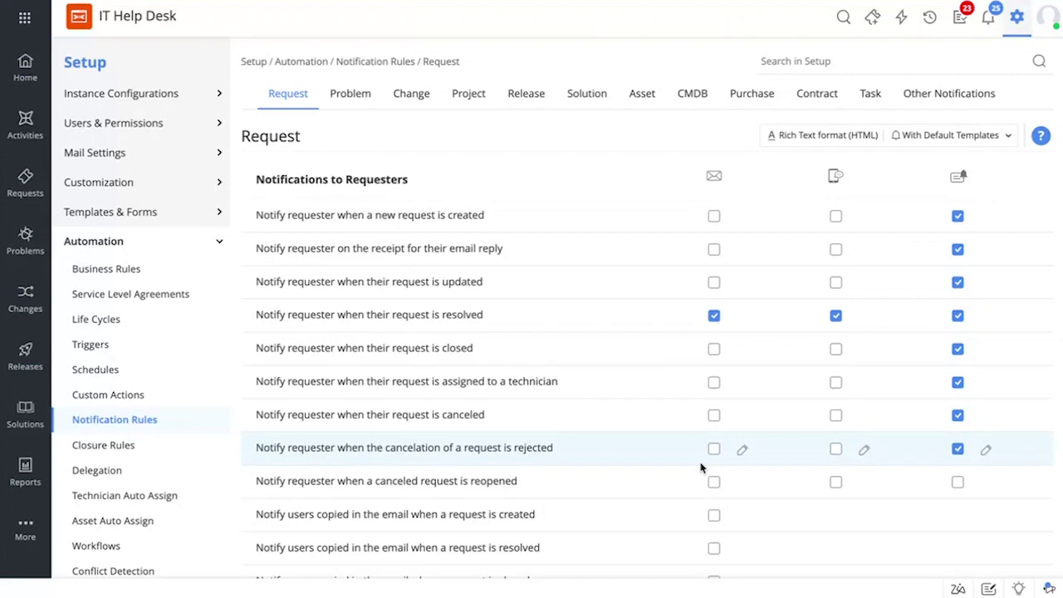
Step: Enable email notifications to requesters when their request is assigned to a technician and when the cancelation of a request is rejected
left_click(713, 387)
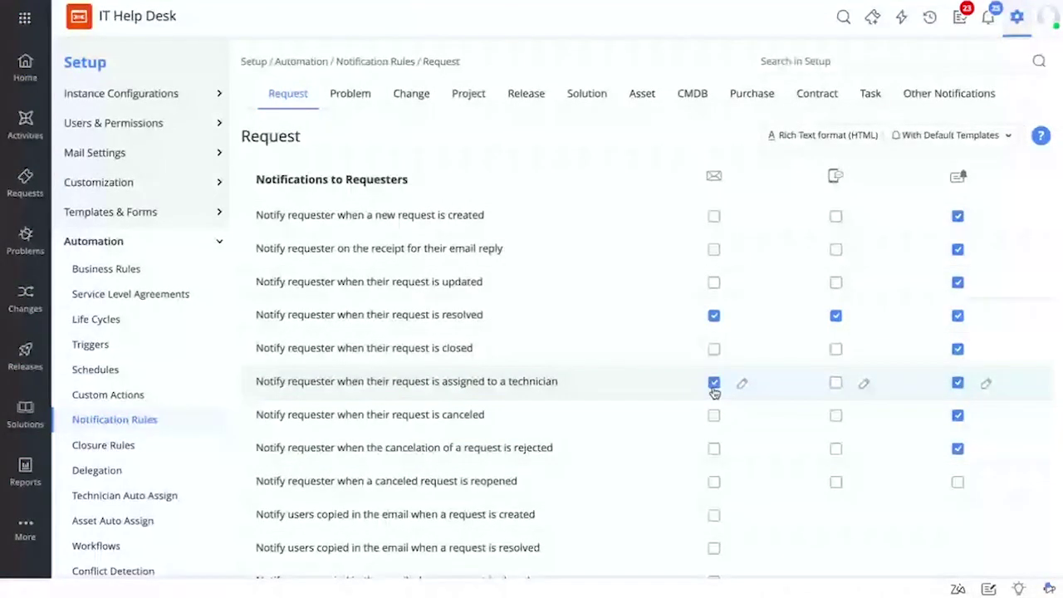
left_click(714, 449)
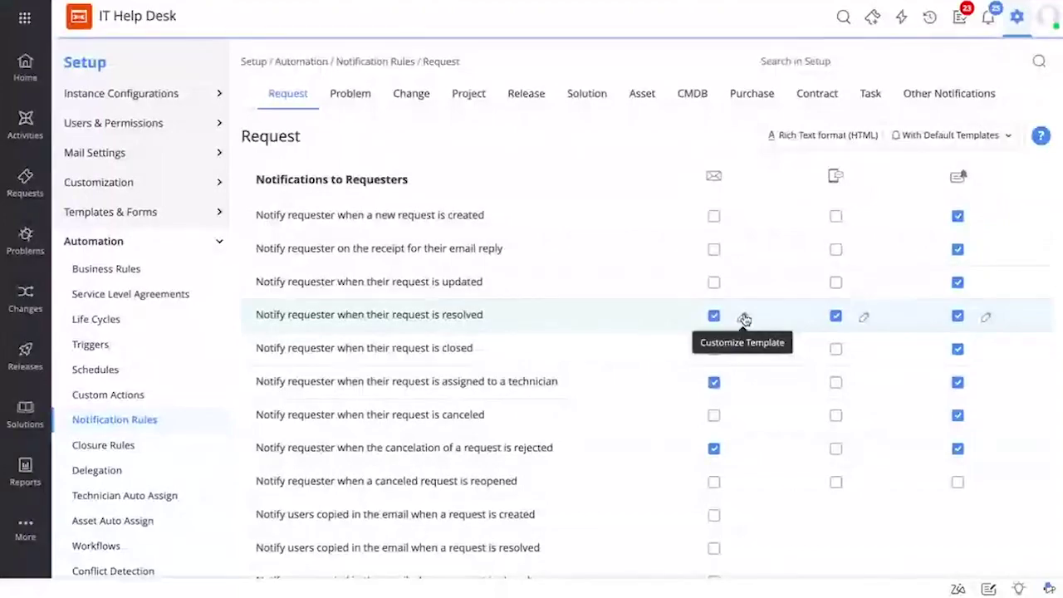
Step: Look at the email template for resolved requests and the variables available for its message, and close it without saving
left_click(745, 319)
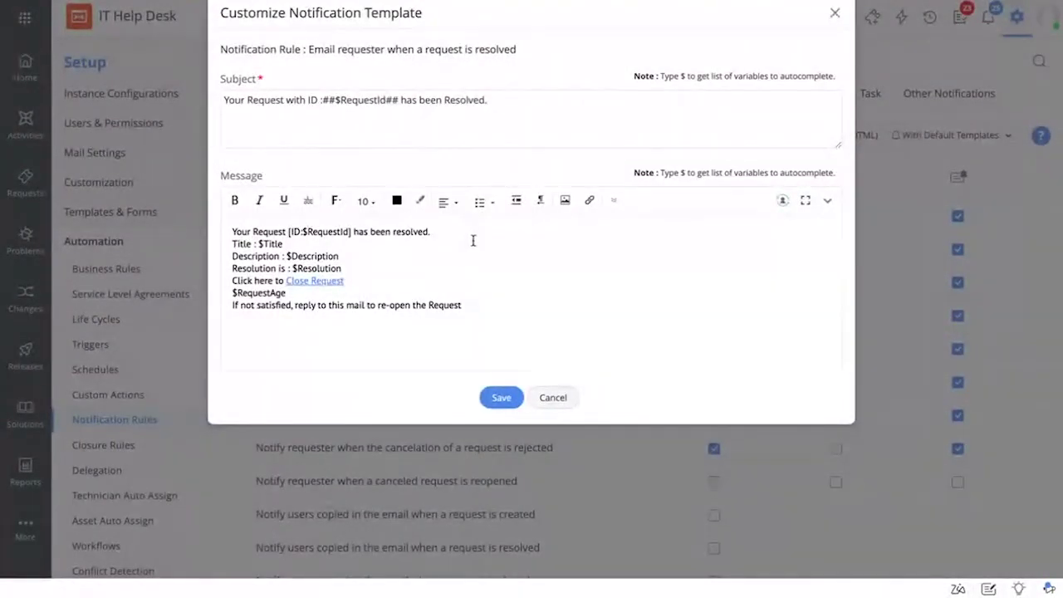
left_click(365, 296)
type("$")
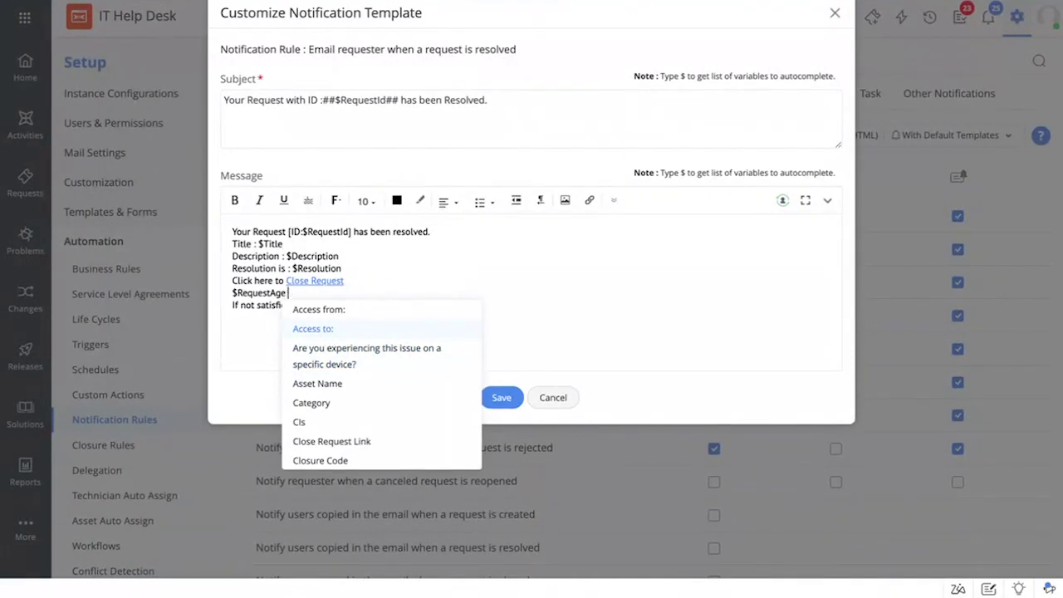
key("BackSpace")
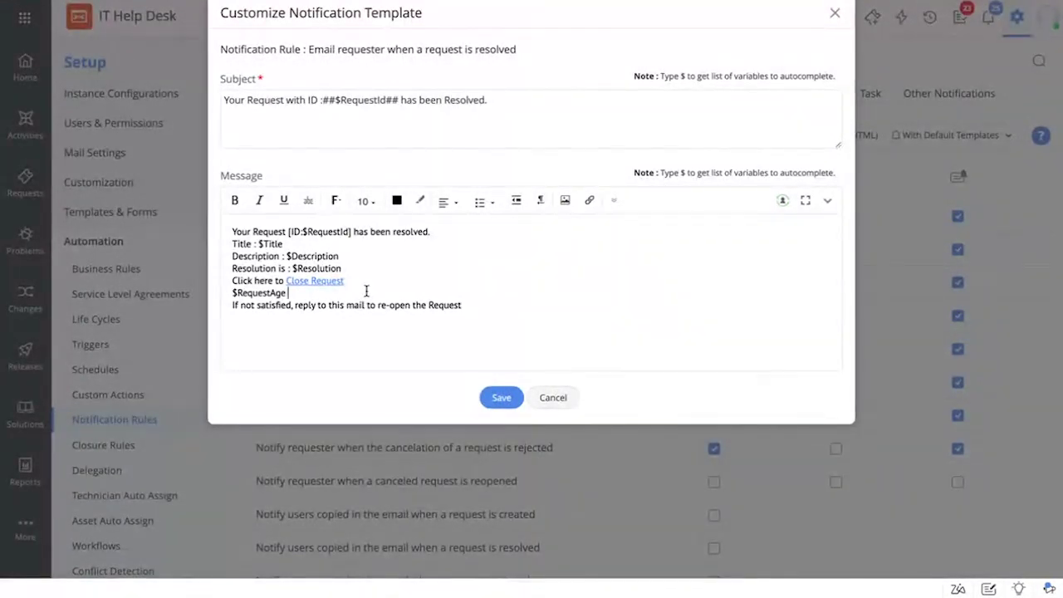
left_click(835, 13)
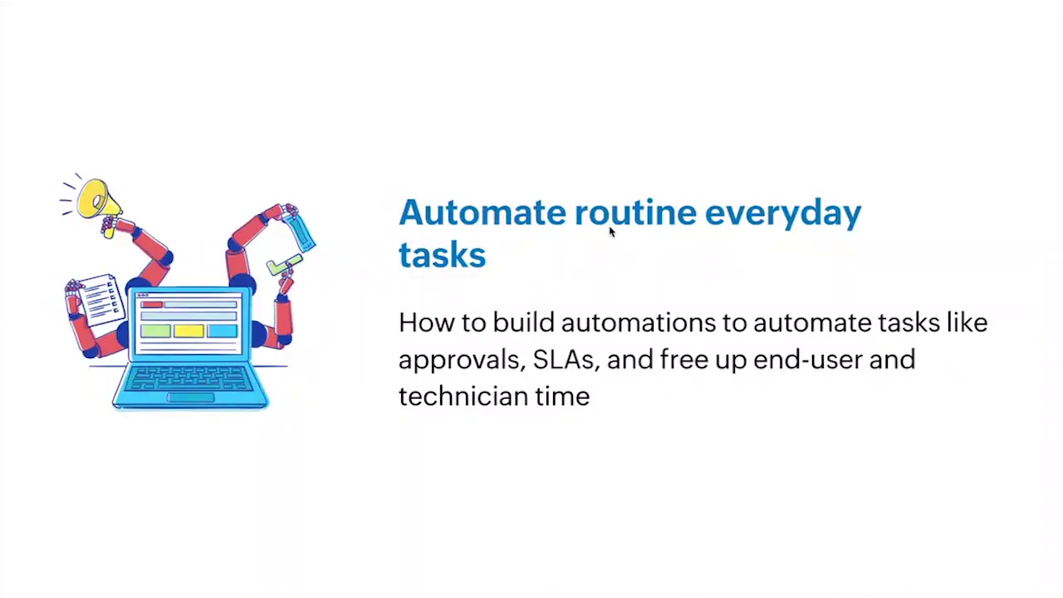
key("Right")
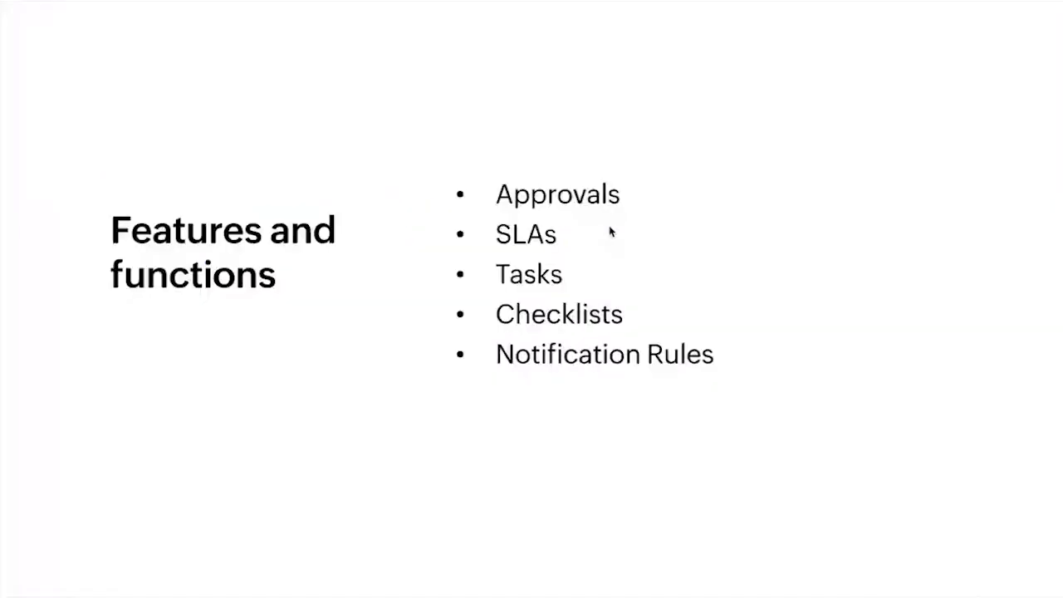